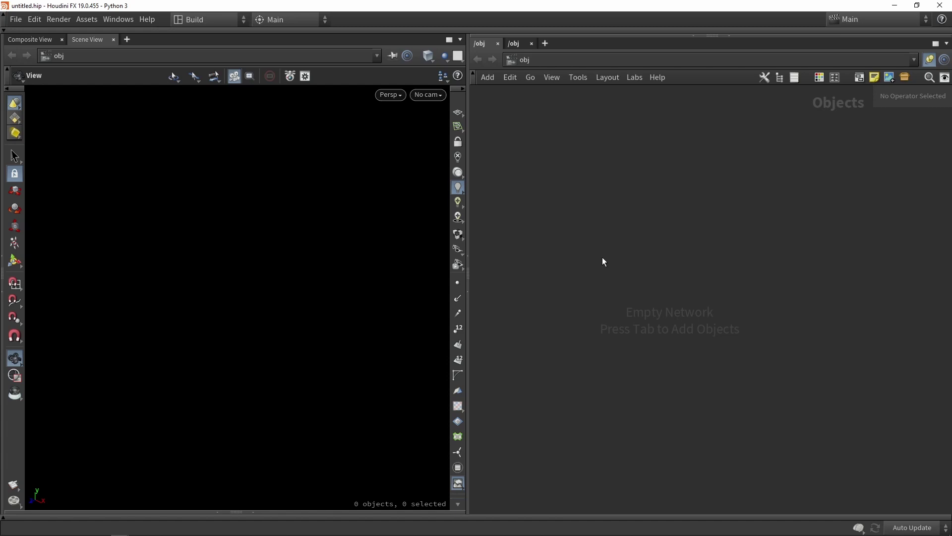
Create a Sphere object in the empty network and enter its geometry network.
key("Tab")
type("so")
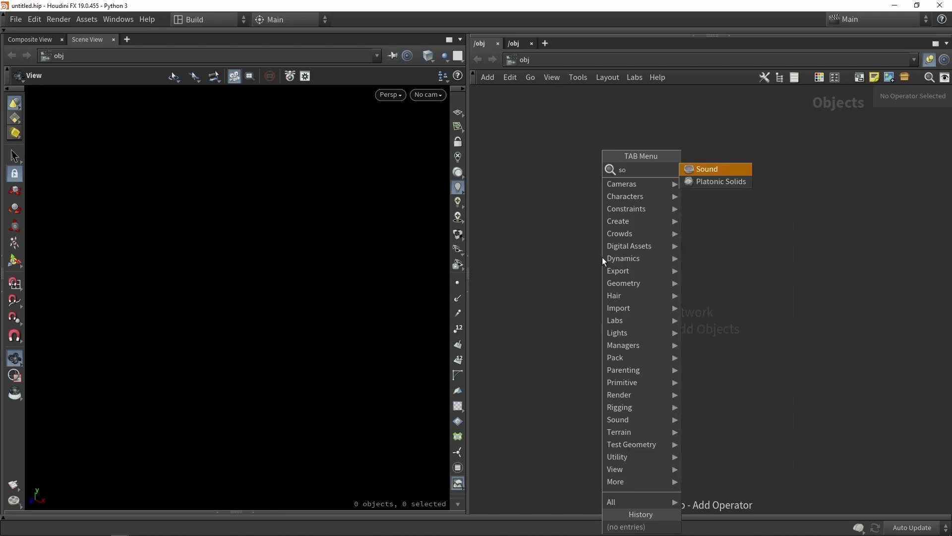
type("h")
key("BackSpace")
key("BackSpace")
type("ph")
left_click(719, 172)
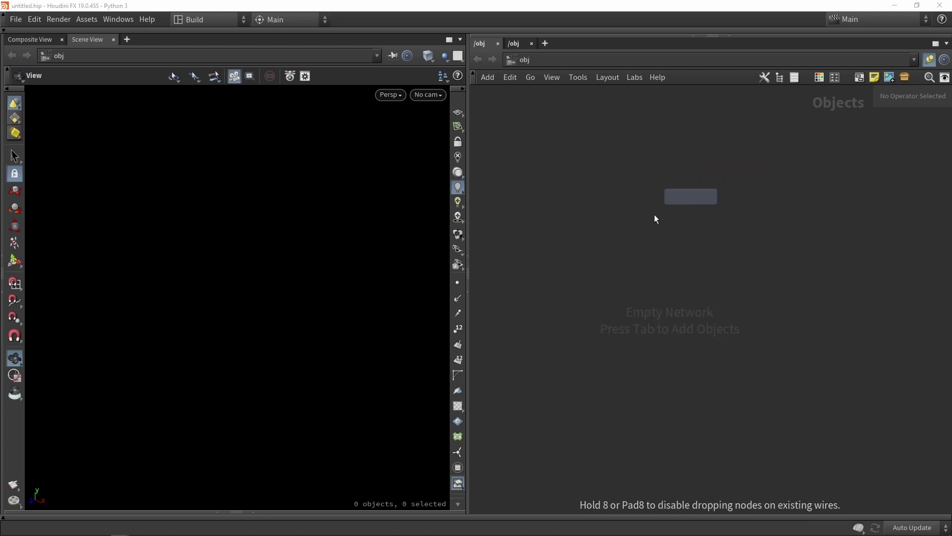
left_click(648, 221)
double_click(648, 220)
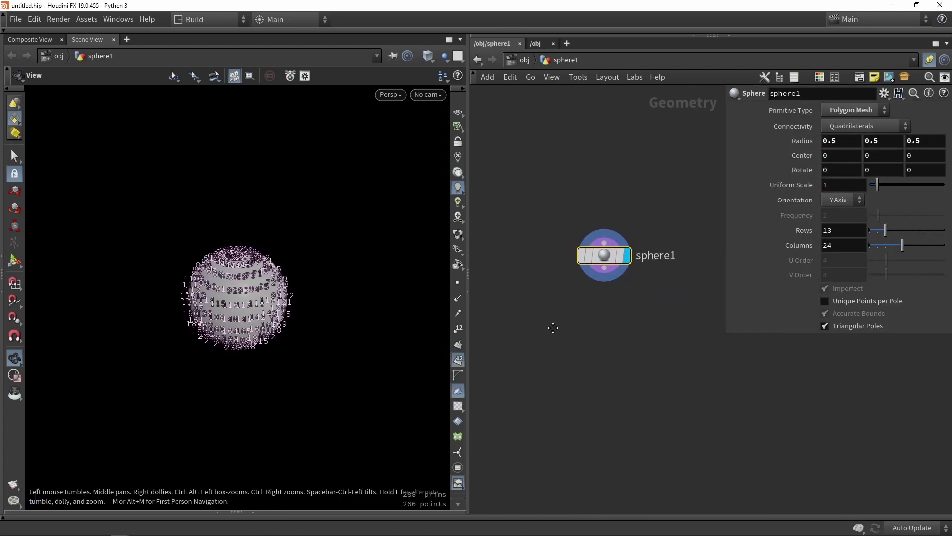
Switch the viewport to wireframe display and frame the sphere closely.
scroll(176, 322, "up", 5)
middle_click_drag(320, 261, 265, 278)
key("shift+w")
scroll(268, 284, "up", 3)
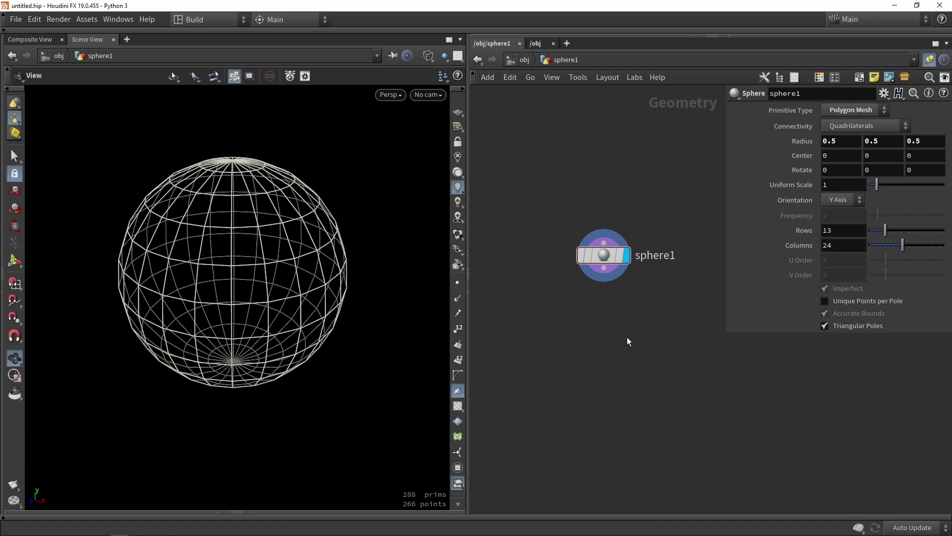
Add a Remesh to Grid node below sphere1, connect it to the sphere's output and display it.
middle_click_drag(623, 338, 611, 326)
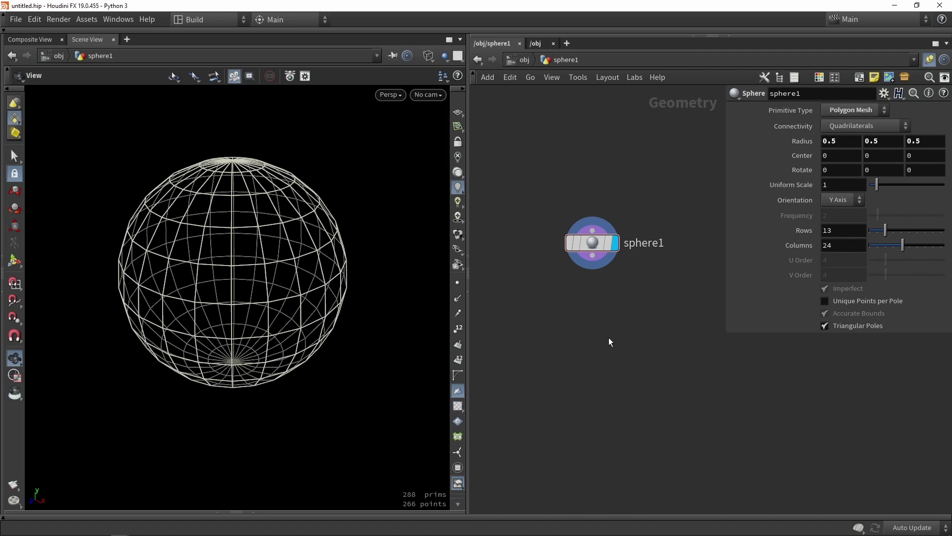
key("Tab")
type("vox")
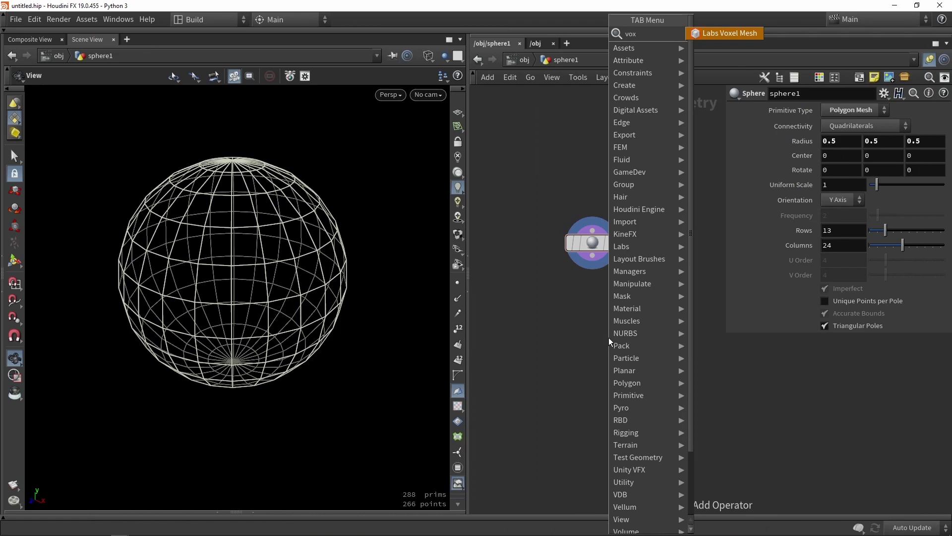
key("Return")
left_click(614, 333)
scroll(615, 334, "up", 2)
left_click_drag(615, 333, 564, 349)
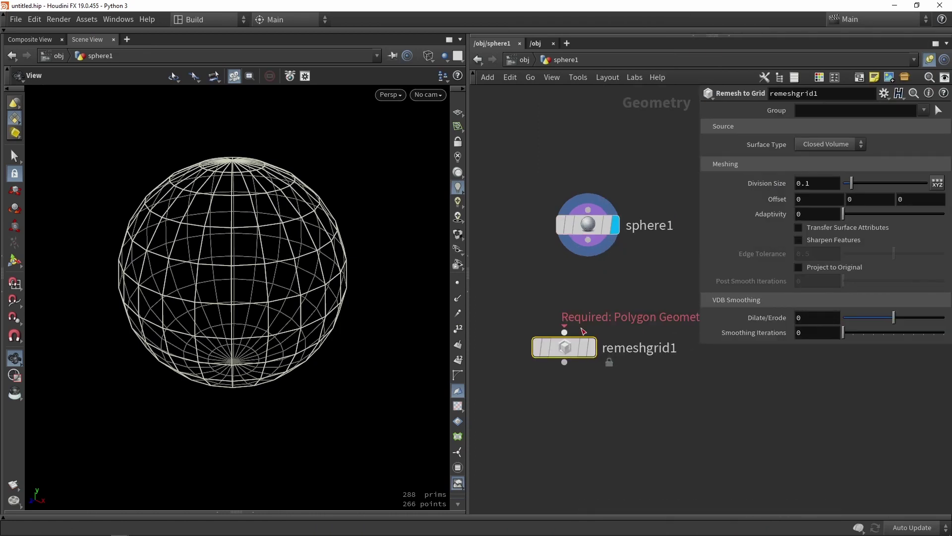
left_click_drag(594, 247, 584, 337)
left_click(593, 349)
Switch the viewport to shaded display with wireframe edges to show the remeshed sphere's polygons.
mouse_move(277, 291)
left_mouse_down()
mouse_move(191, 272)
mouse_move(229, 315)
left_mouse_up()
key("w")
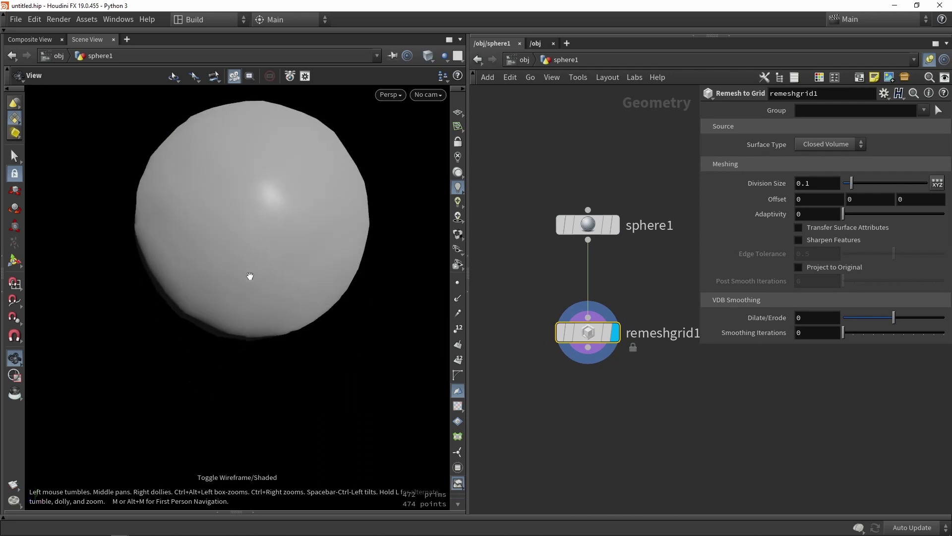
key("shift+w")
left_click_drag(244, 232, 256, 283)
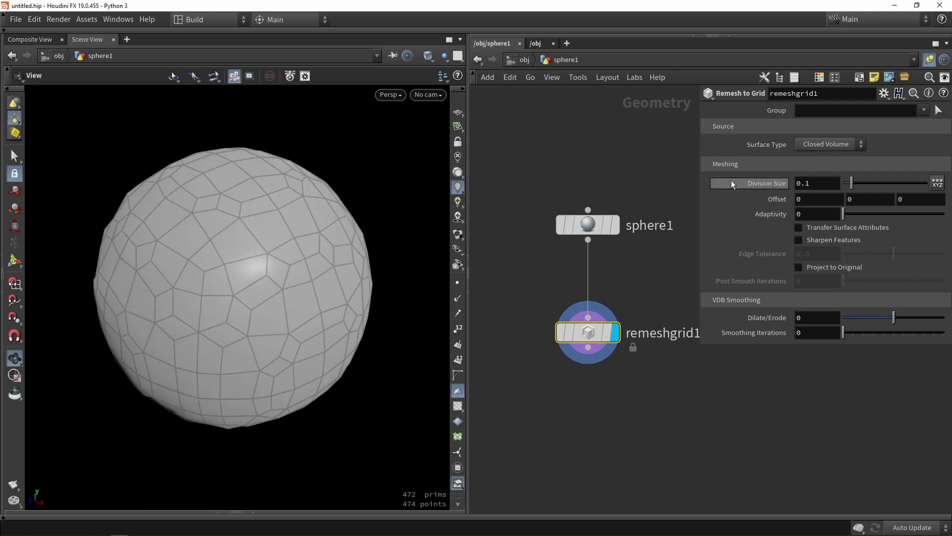
Set the Remesh to Grid node's Division Size to 0.05.
left_click(834, 182)
key("BackSpace")
type("0")
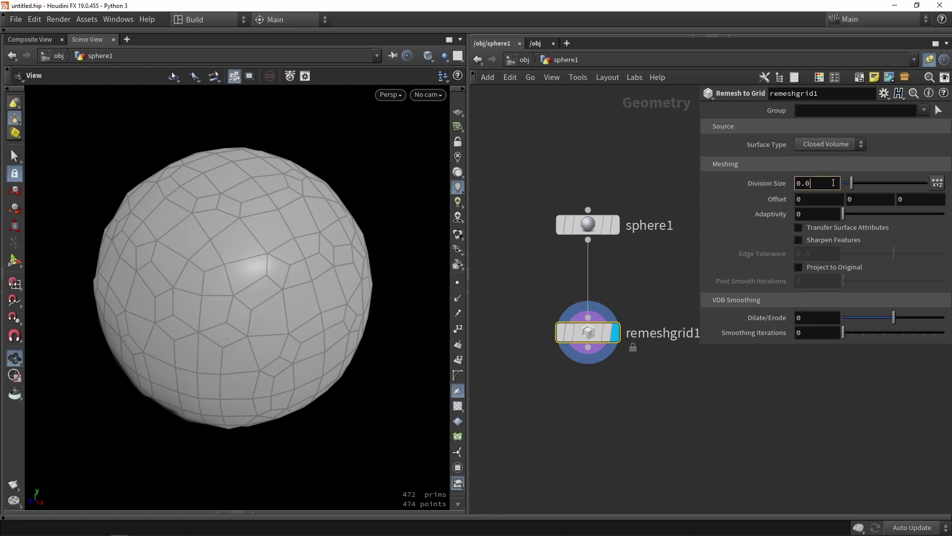
type("5")
key("Return")
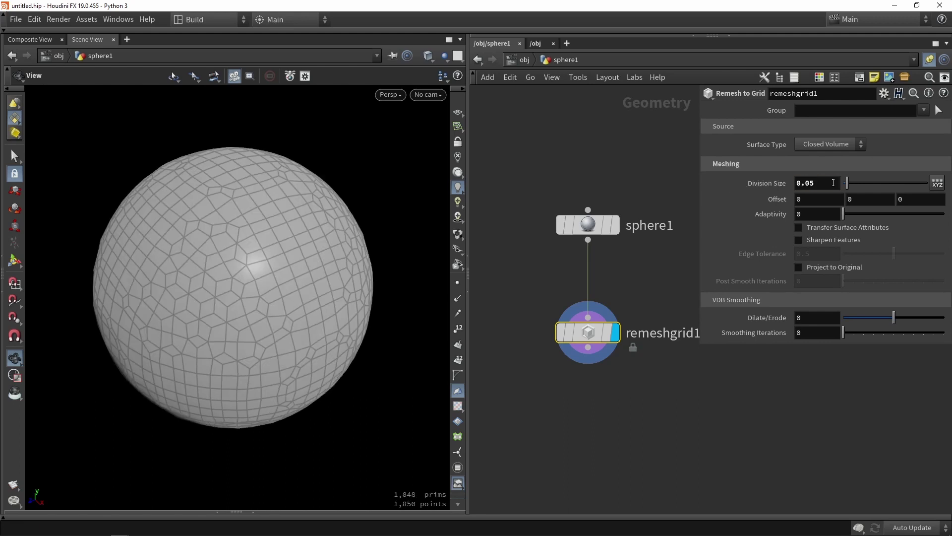
Try a Division Size of 0.01 on the Remesh to Grid node and inspect the mesh density.
key("BackSpace")
type("1")
key("Return")
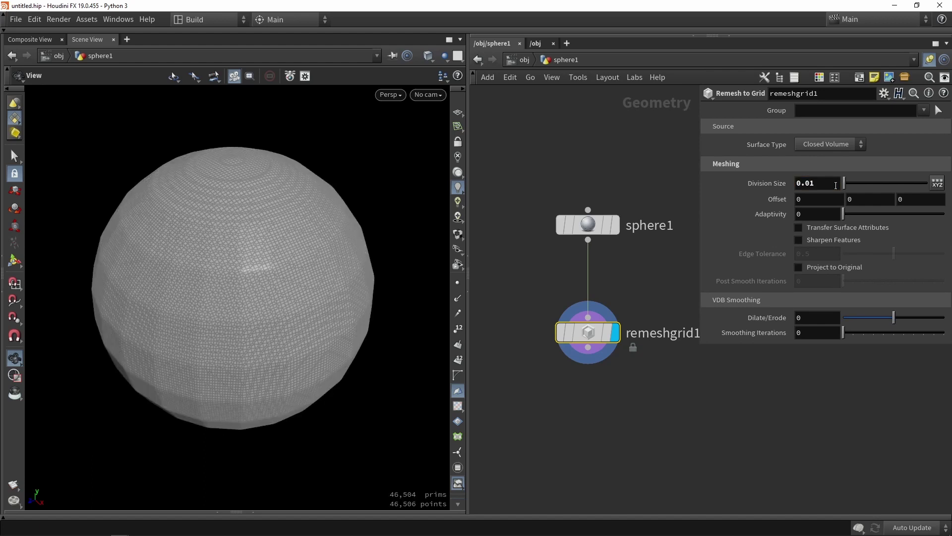
left_click_drag(376, 300, 299, 340)
scroll(336, 301, "down", 5)
scroll(300, 340, "up", 5)
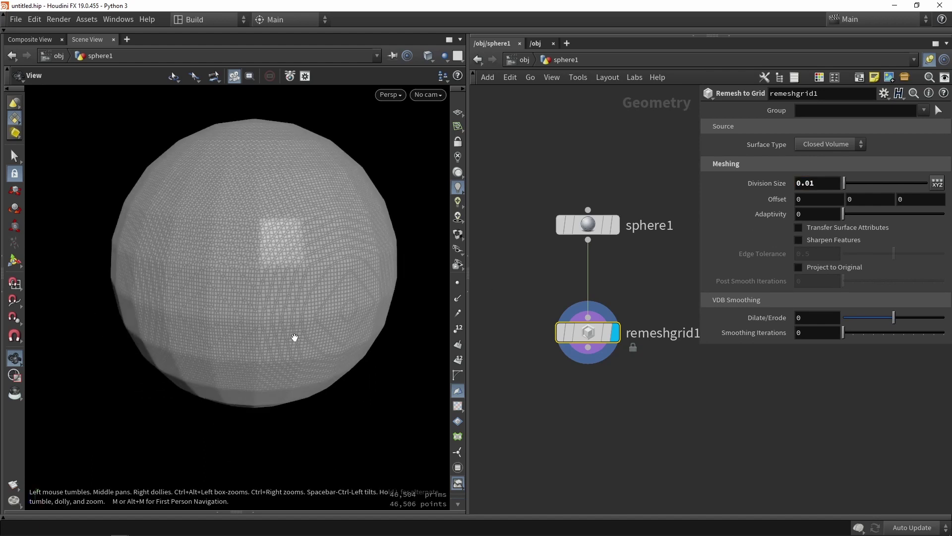
left_click(590, 227)
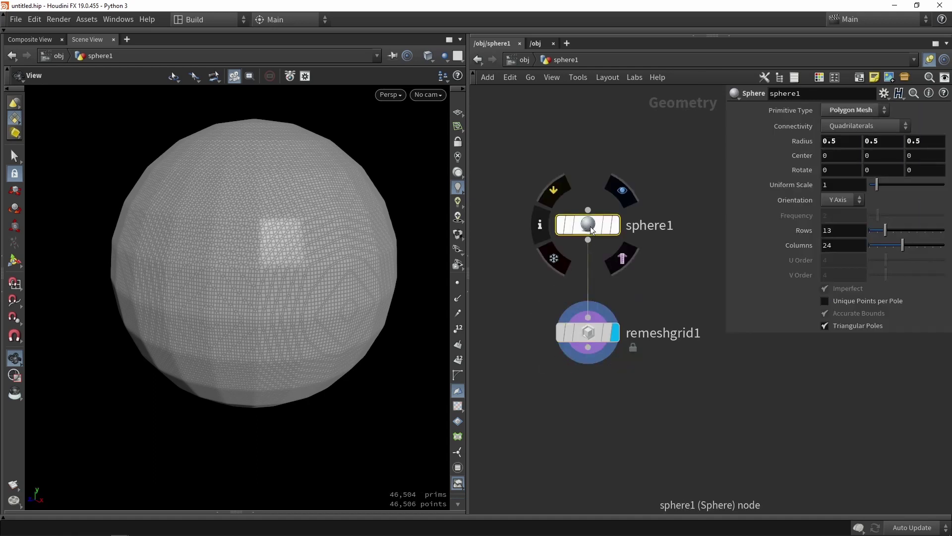
left_click(587, 340)
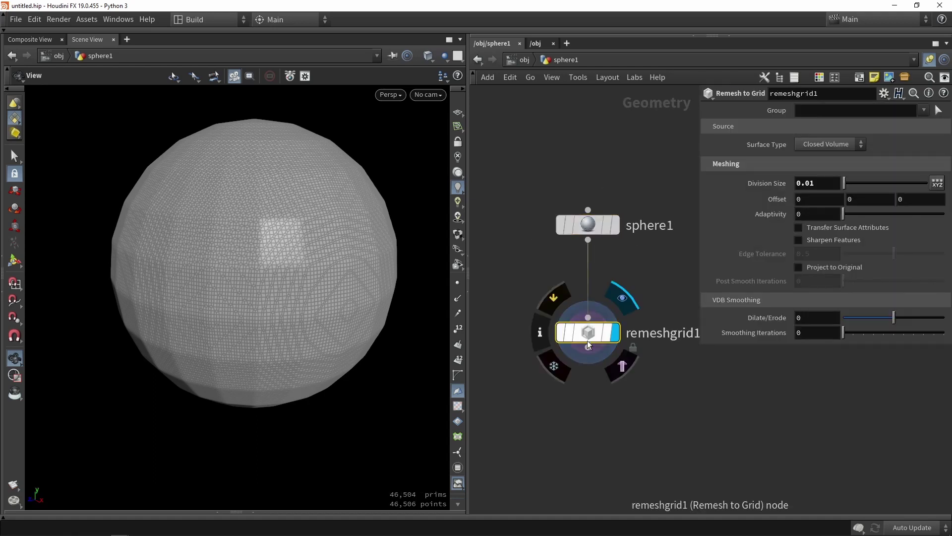
Add a Normal node after remeshgrid1, display its result and align it under the chain.
middle_click_drag(596, 432, 602, 331)
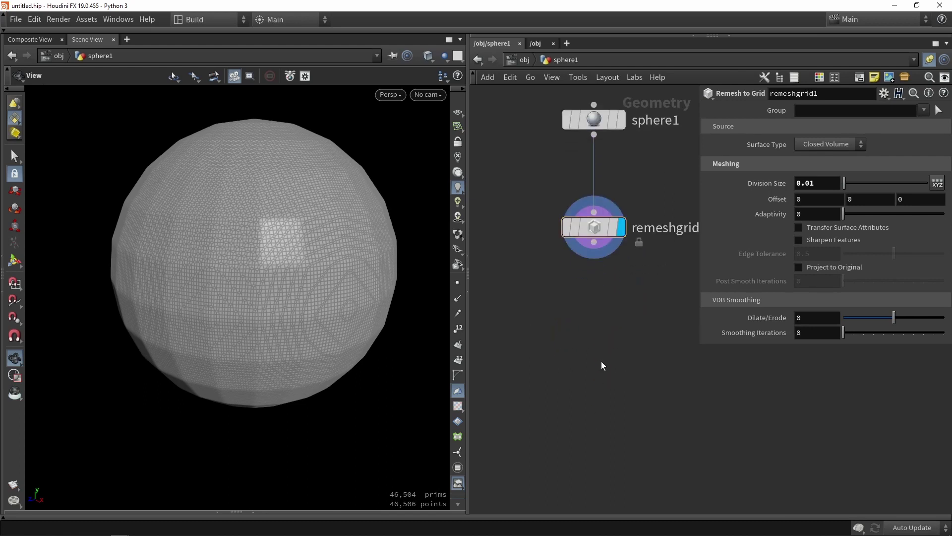
key("Tab")
type("nor")
key("Return")
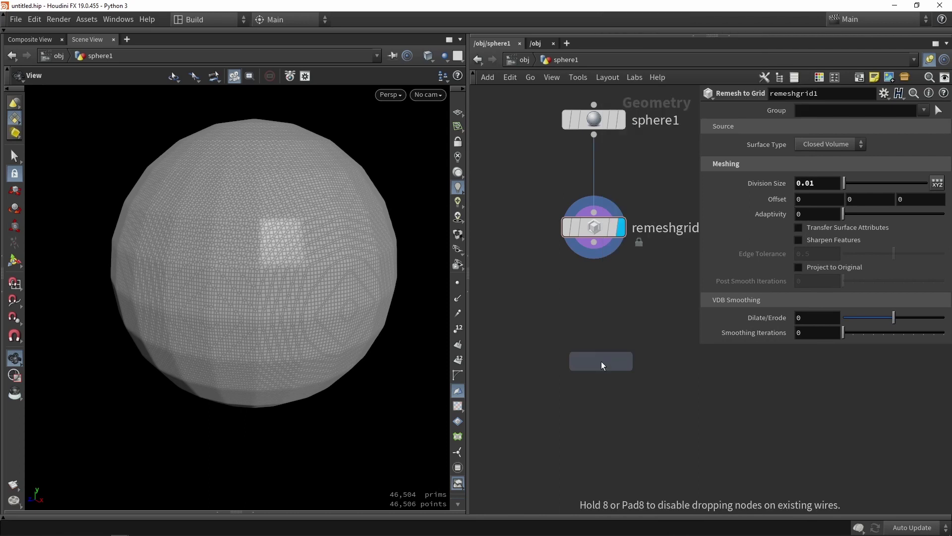
left_click(601, 361)
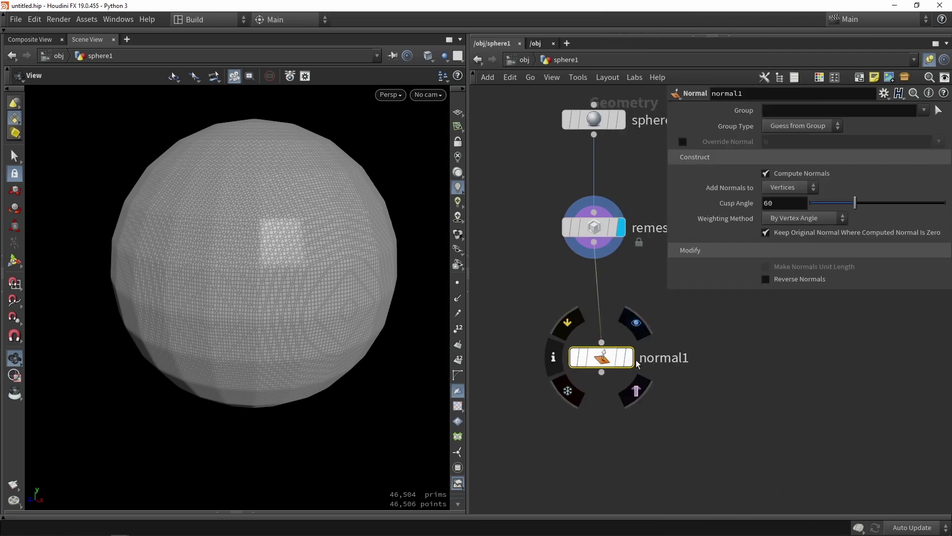
left_click(636, 323)
left_click_drag(601, 357, 594, 318)
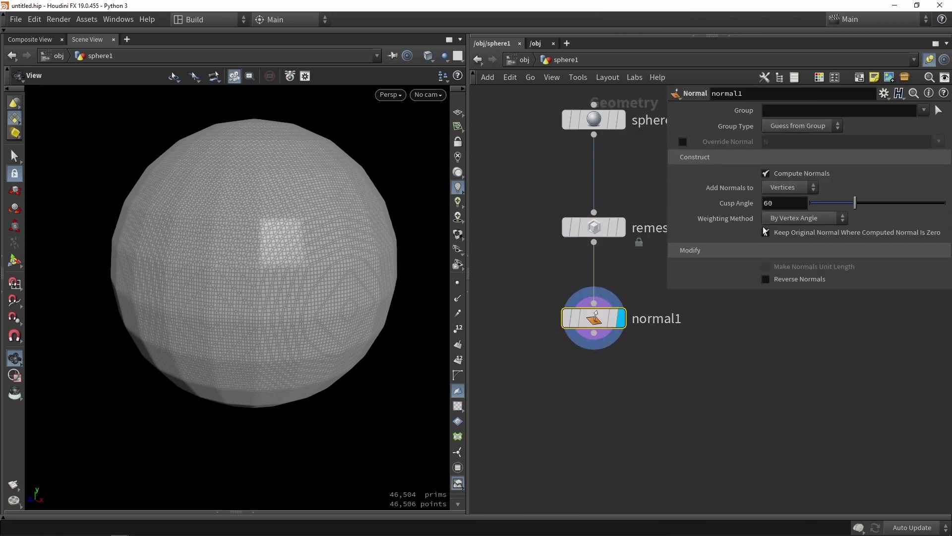
Set the Normal node to add normals to Points and show point normals in the viewport.
left_click(781, 187)
left_click(781, 199)
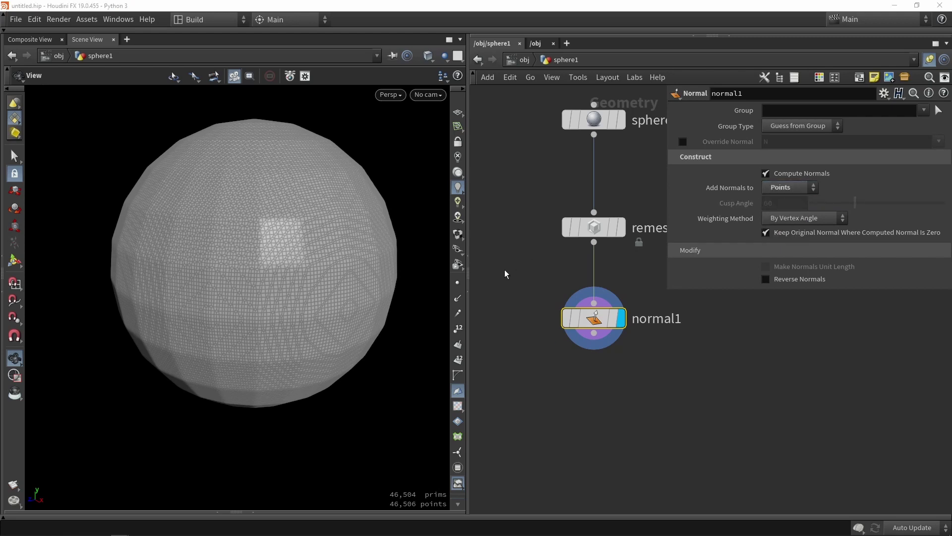
left_click(458, 298)
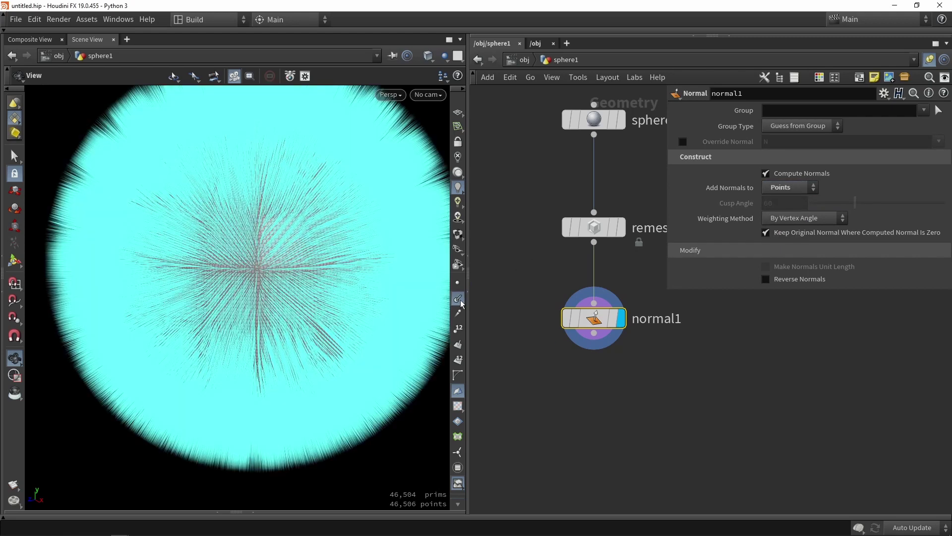
middle_click_drag(353, 302, 308, 319)
scroll(308, 319, "down", 3)
left_click_drag(308, 319, 330, 306)
Set the Remesh to Grid node's Division Size to 0.02 and inspect the normals around the sphere.
left_click(593, 229)
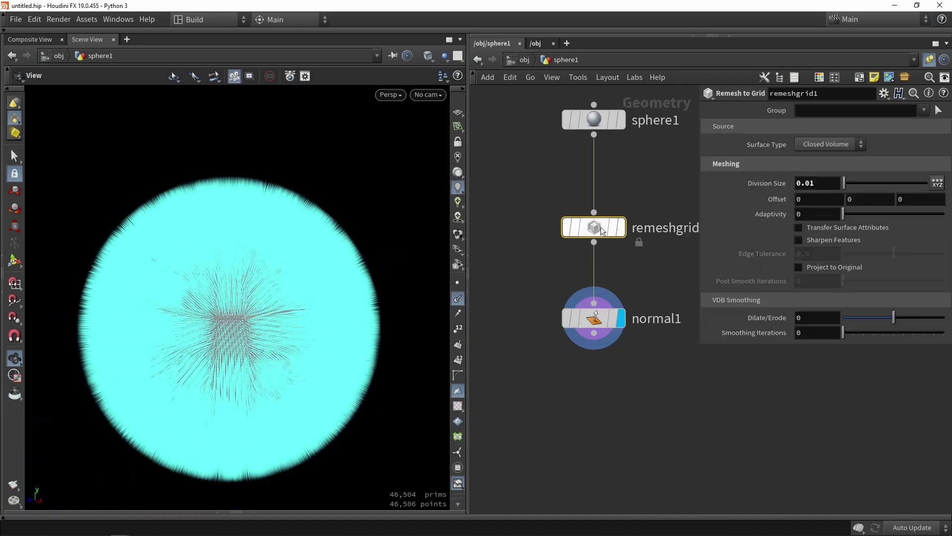
left_click(825, 185)
key("BackSpace")
type("2")
key("Return")
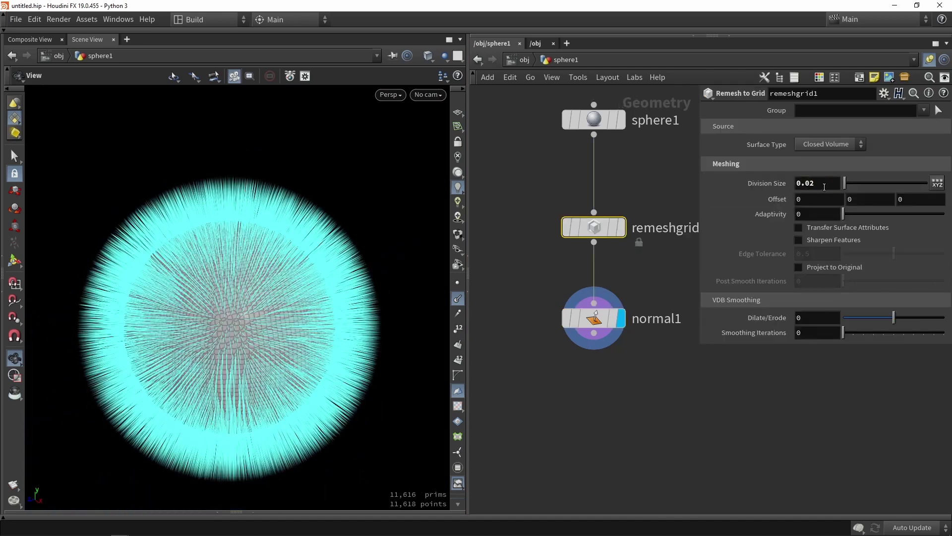
left_click_drag(269, 290, 171, 255)
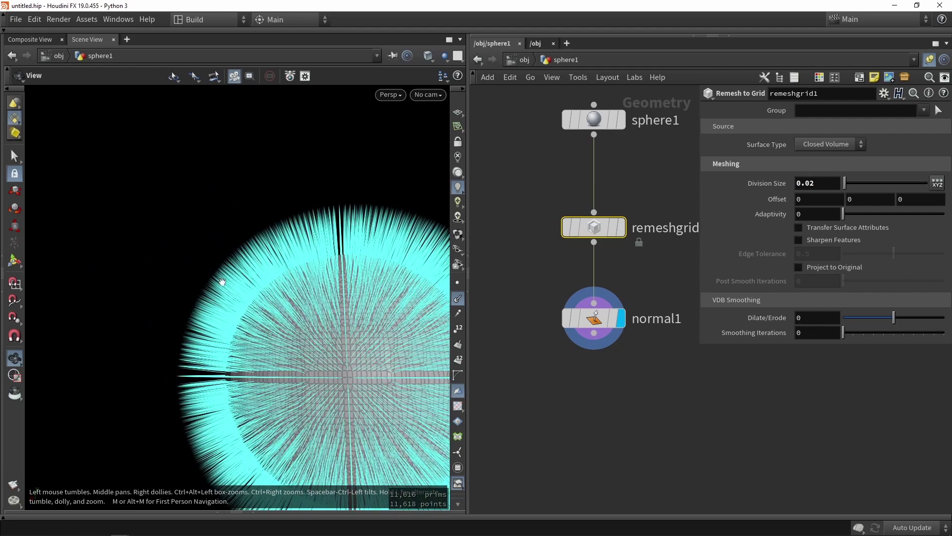
scroll(219, 282, "up", 3)
left_click_drag(218, 283, 292, 337)
scroll(293, 337, "down", 8)
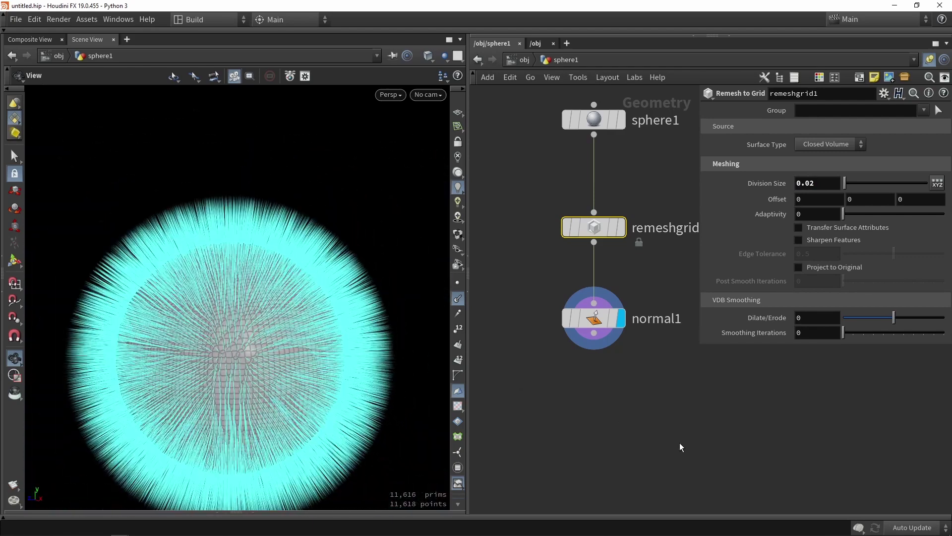
Add an Attribute Blur node below normal1, wire the Normal output into its first input and display it.
middle_click_drag(573, 423, 570, 352)
left_click(609, 346)
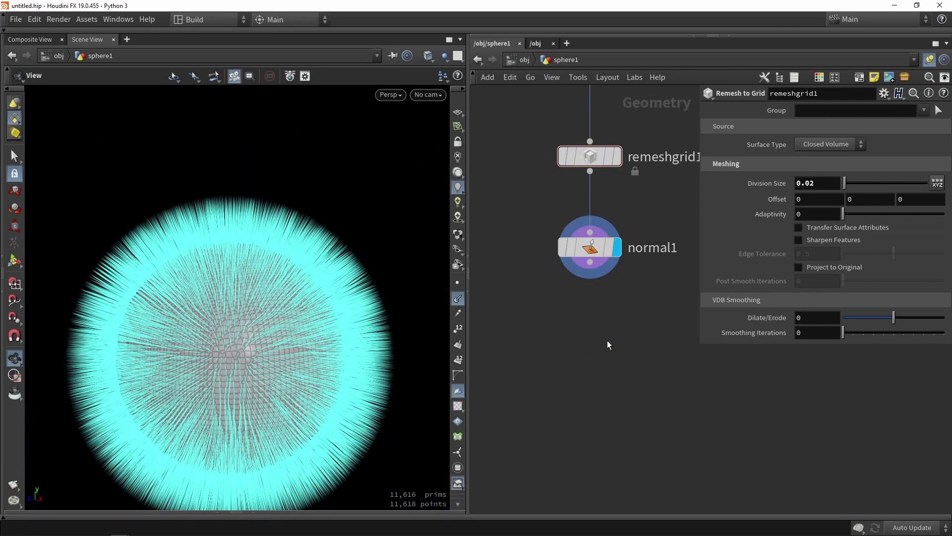
key("Tab")
type("blur")
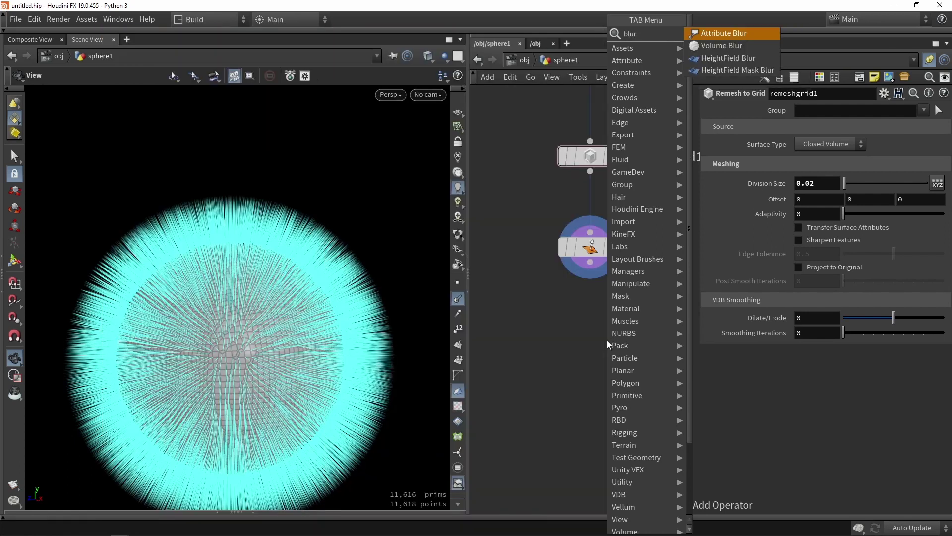
left_click(714, 33)
left_click(611, 305)
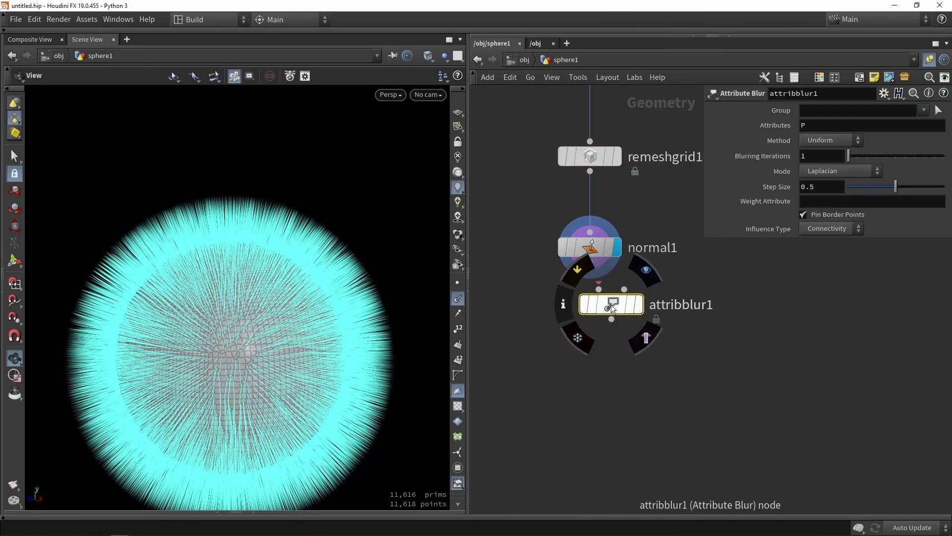
left_click_drag(611, 304, 594, 328)
left_click_drag(590, 262, 577, 317)
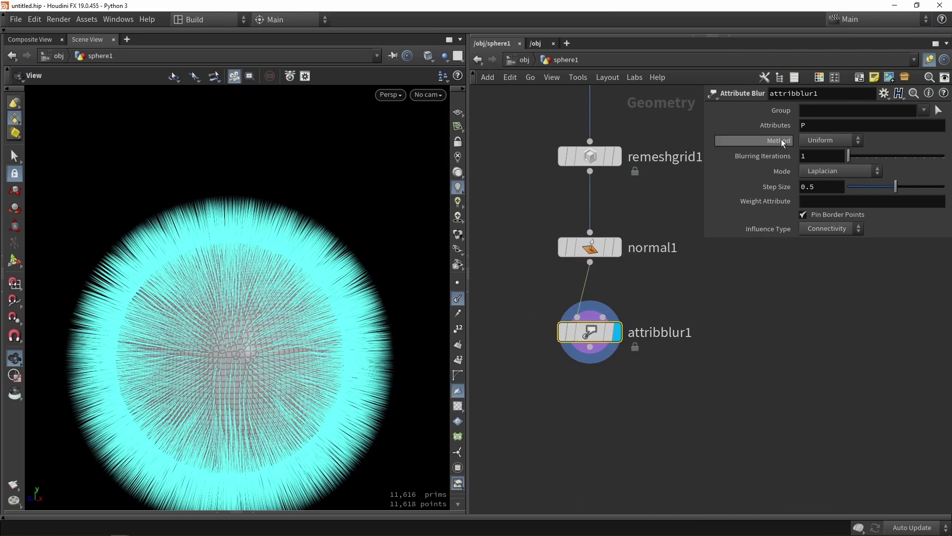
Set the Attribute Blur node to blur attribute N and raise its Blurring Iterations with point normals shown.
left_click(458, 298)
left_click(815, 127)
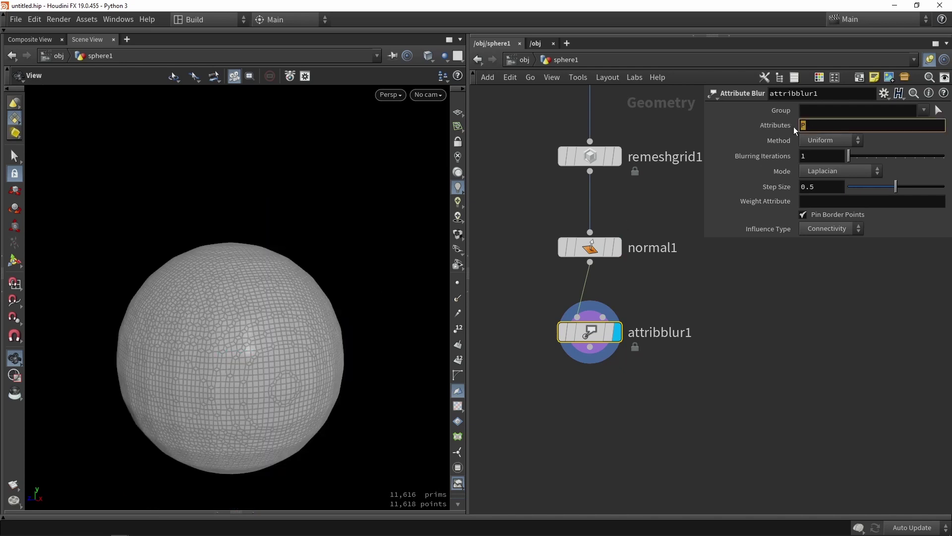
type("N")
key("Return")
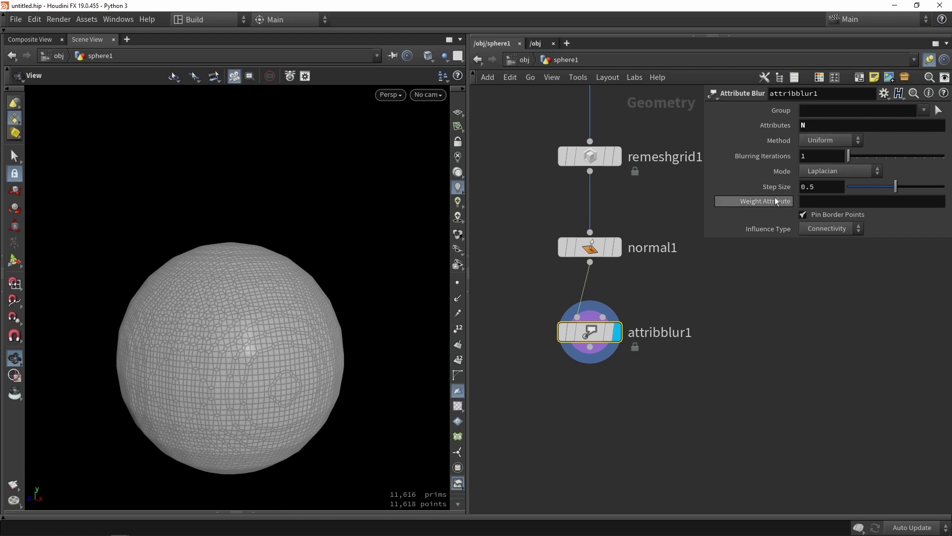
left_click(458, 298)
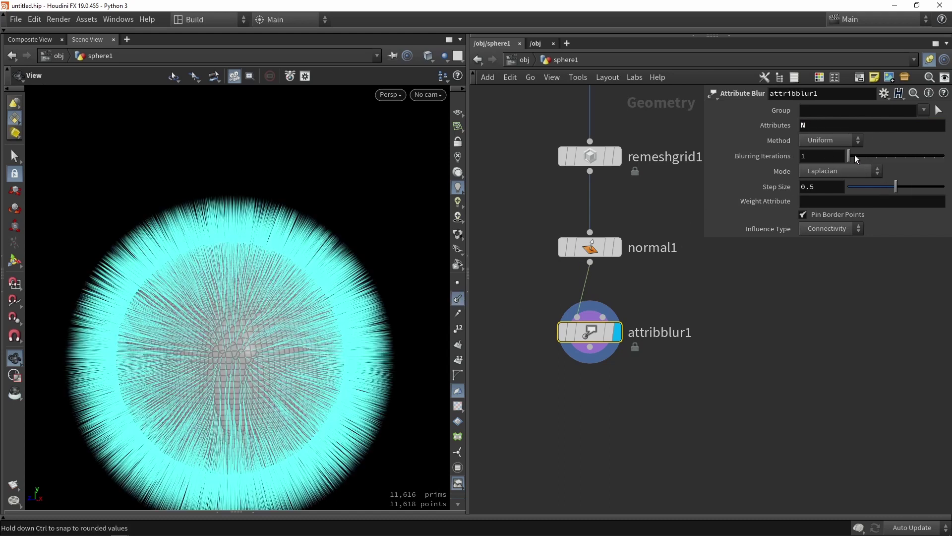
left_click_drag(855, 155, 881, 169)
Select the remesh, normal and blur nodes and lay them out in a tidy vertical column.
scroll(597, 432, "down", 3)
left_click_drag(617, 436, 574, 331)
key("l")
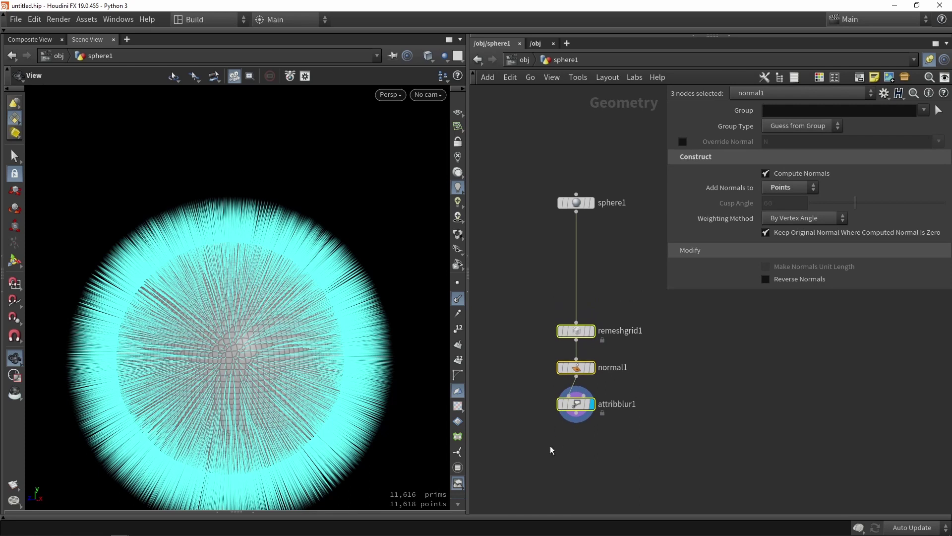
Add a Null node below attribblur1, wire the blur output into it, align it under the chain and display it.
middle_click_drag(582, 470, 603, 379)
left_click(608, 381)
scroll(615, 359, "up", 1)
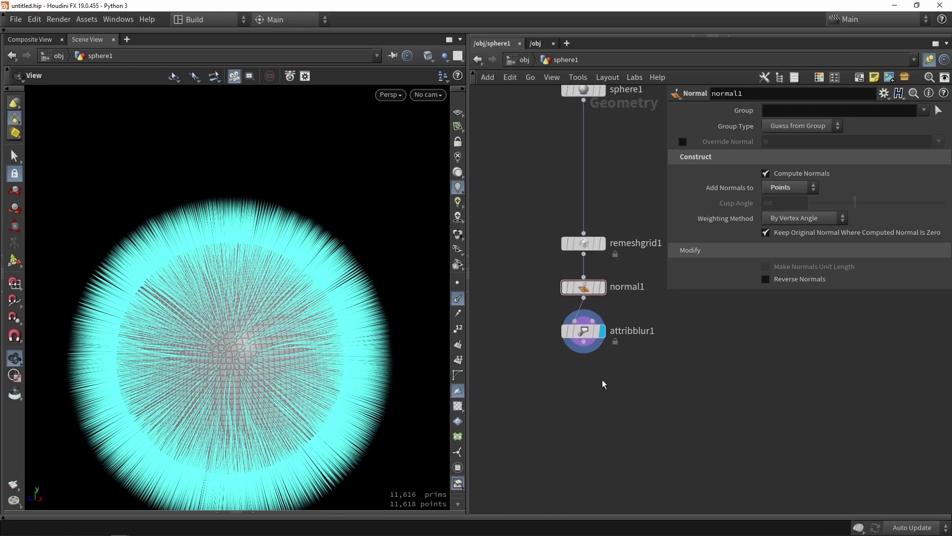
key("Tab")
type("null")
key("Return")
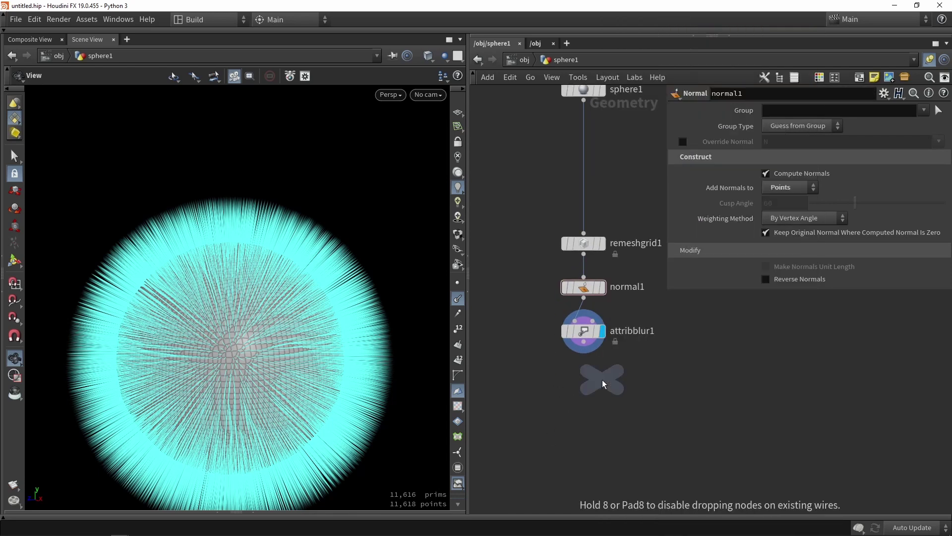
left_click(603, 384)
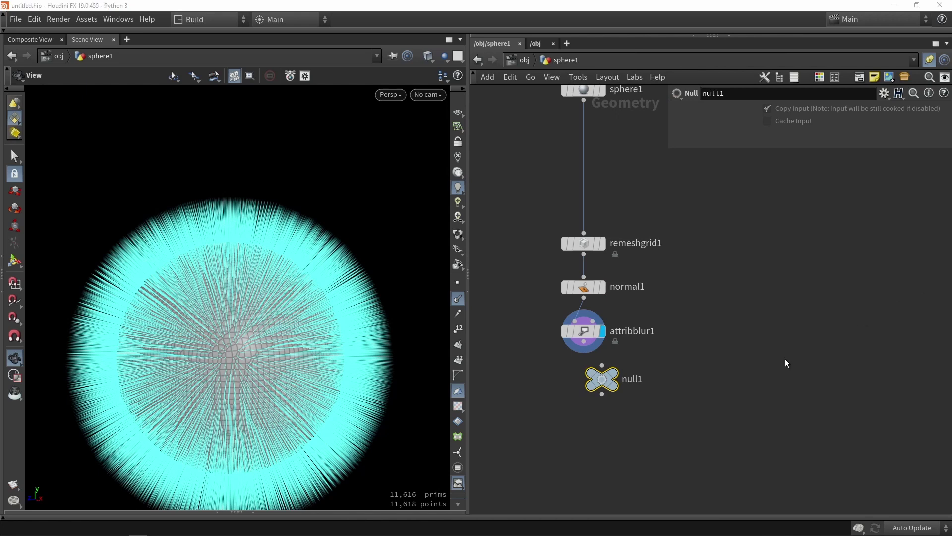
left_click(651, 402)
left_click_drag(584, 341, 602, 366)
left_click_drag(603, 380, 585, 392)
left_click(594, 388)
Rename the Null node as OUT_Object_n.
double_click(611, 392)
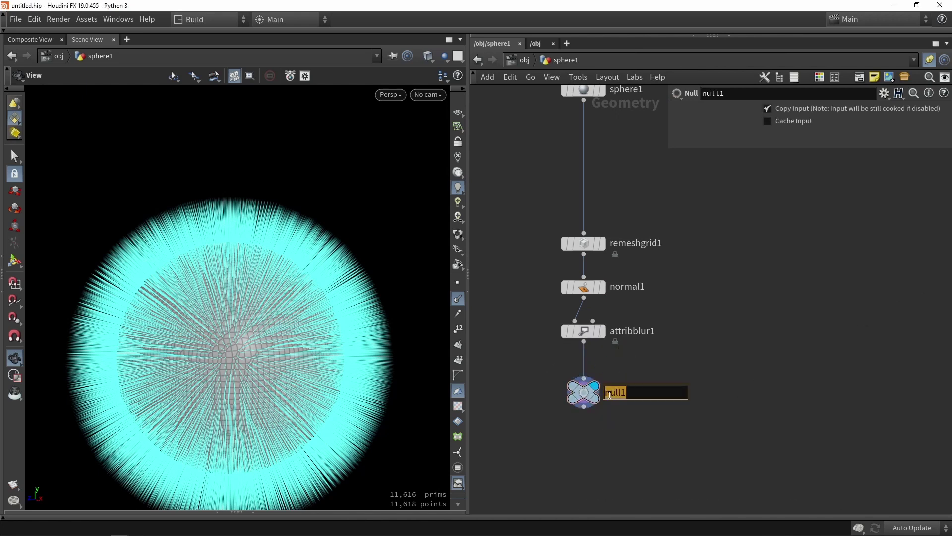
type("GU")
type("T")
type("_")
type("Objec")
type("t_n")
key("Return")
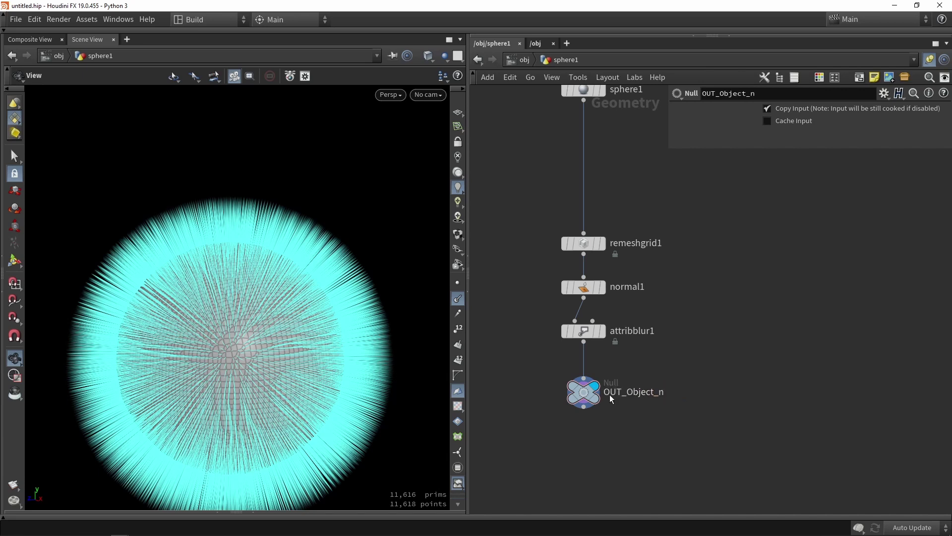
Add a Clip node below OUT_Object_n, wire the Null's output into it and display it.
middle_click_drag(593, 445, 610, 343)
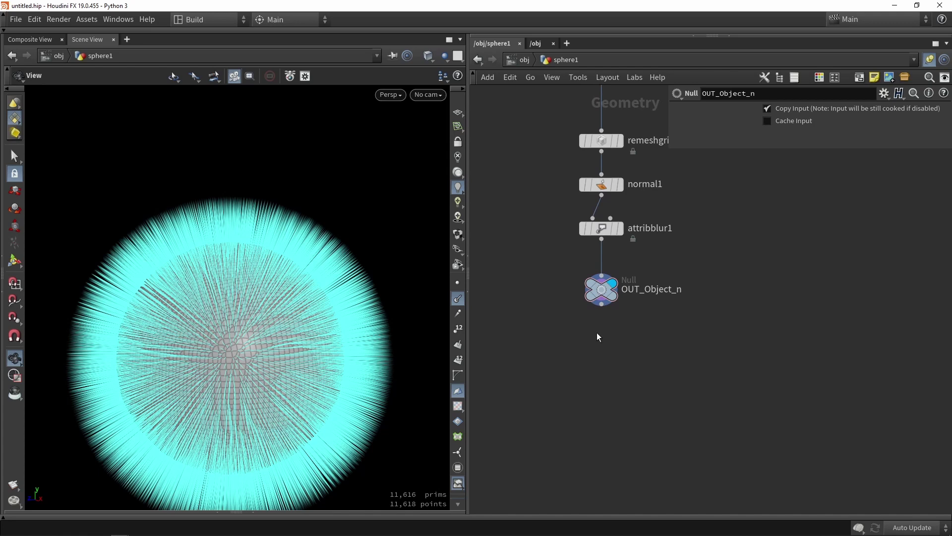
middle_click_drag(627, 370, 627, 348)
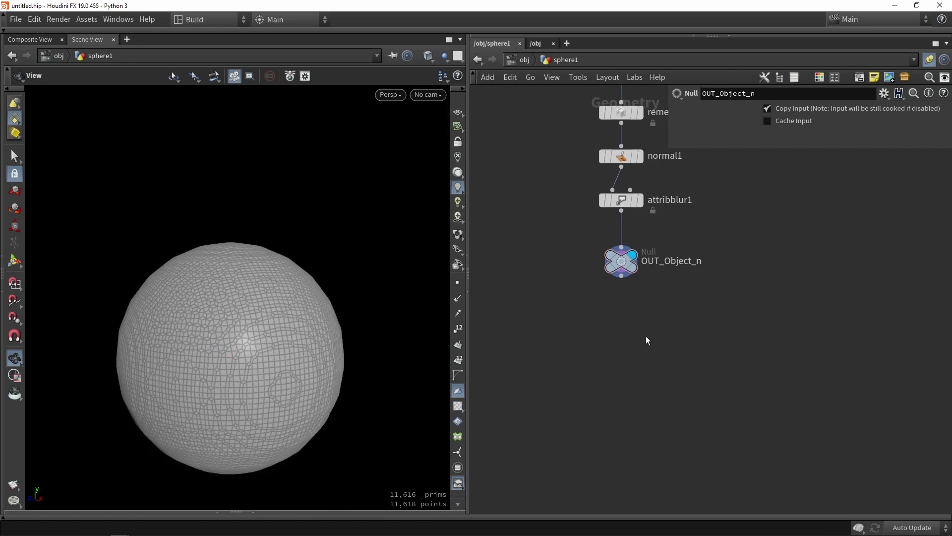
left_click_drag(347, 343, 229, 385)
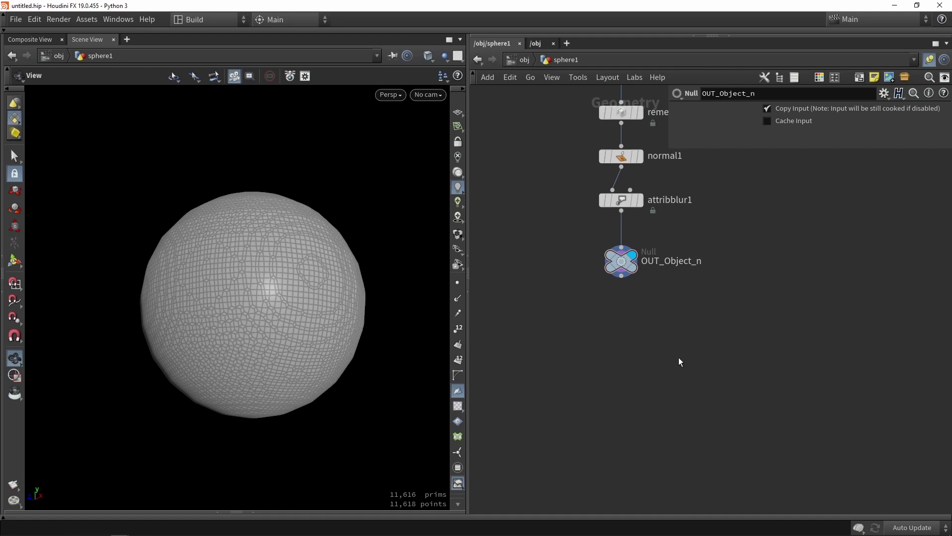
key("Tab")
type("clip")
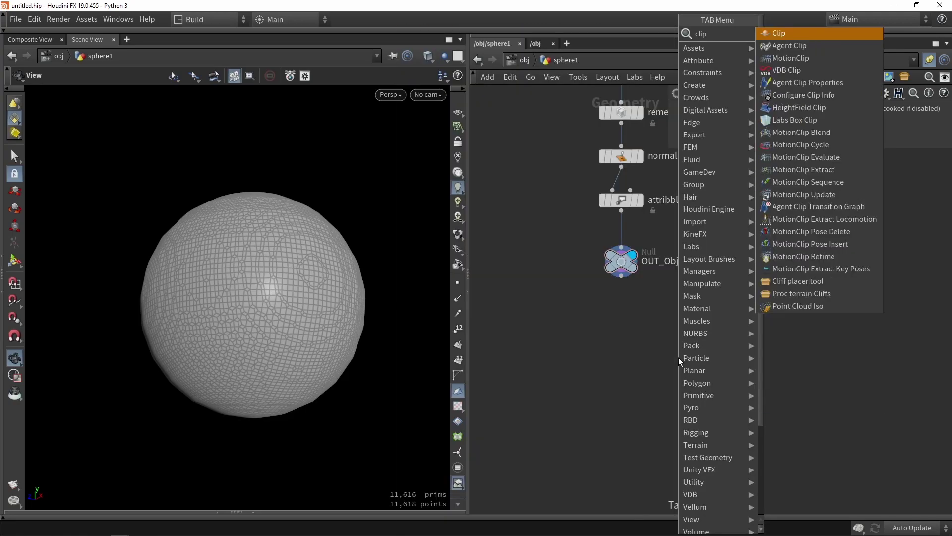
key("Return")
left_click(669, 355)
scroll(640, 318, "up", 3)
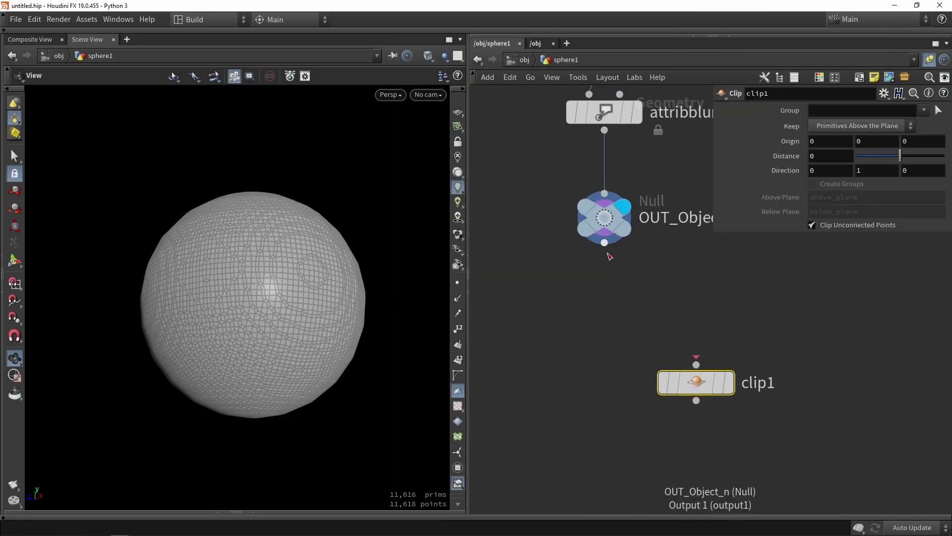
left_click_drag(605, 244, 604, 336)
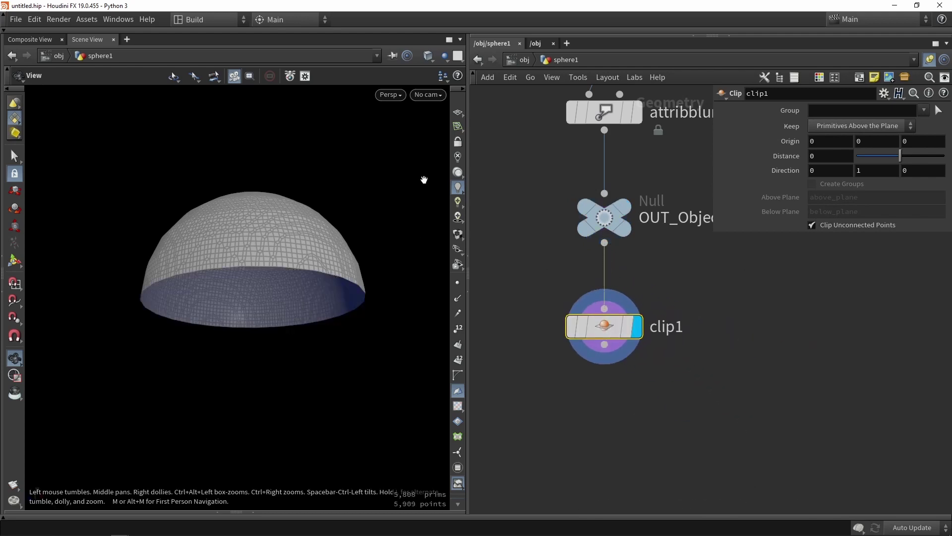
Widen the parameter area and set the Clip node's Y Origin to the expression bbox(0,D_YMIN).
left_click(458, 113)
left_click_drag(202, 295, 248, 280)
left_click(461, 112)
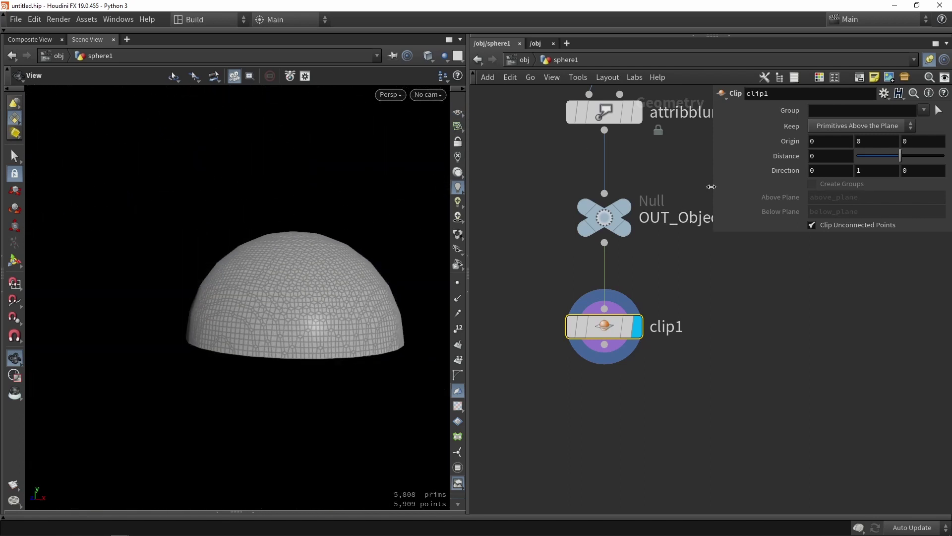
left_click_drag(711, 186, 611, 186)
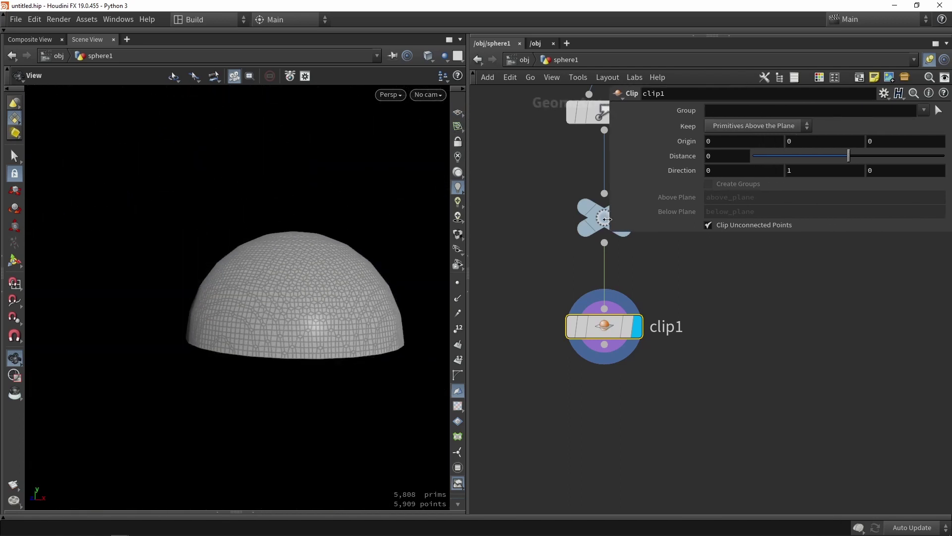
left_click(789, 141)
type("bbox")
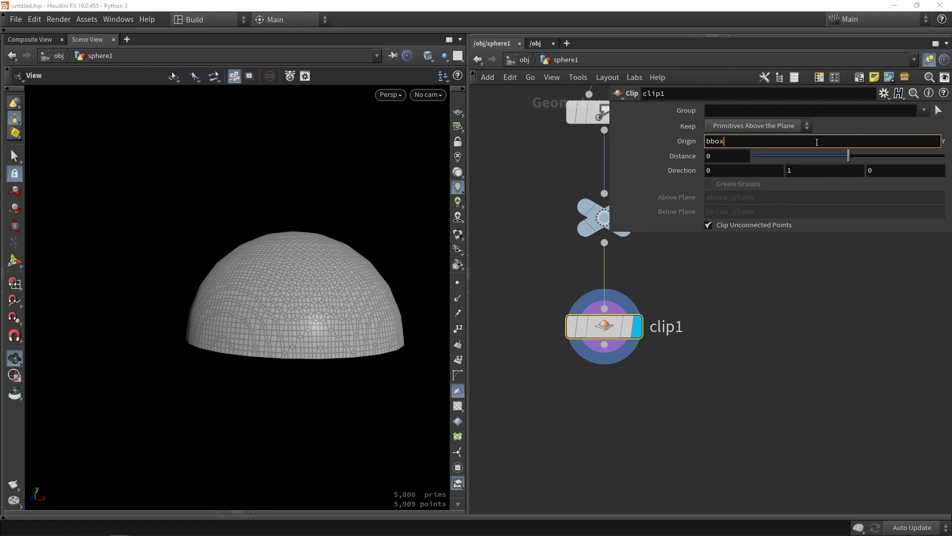
type("(")
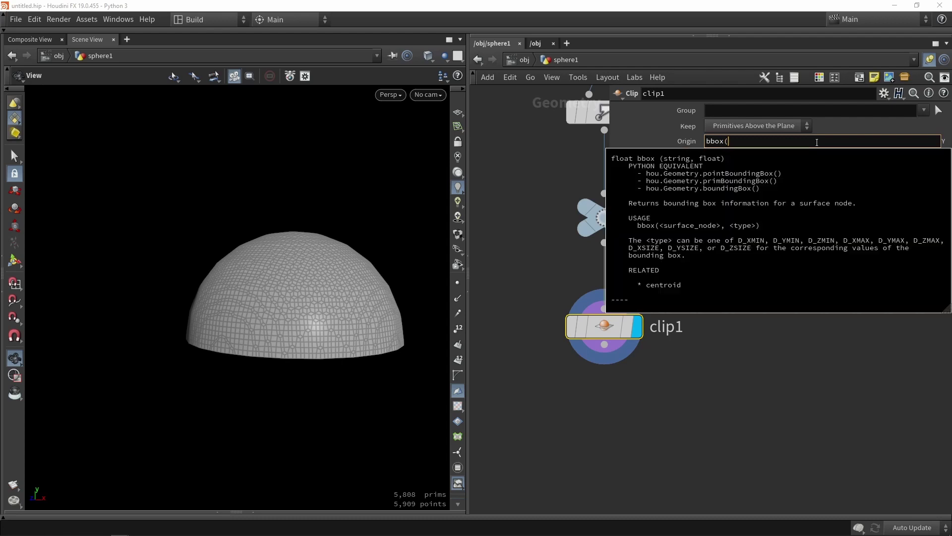
type("0,")
type("D_YMIN")
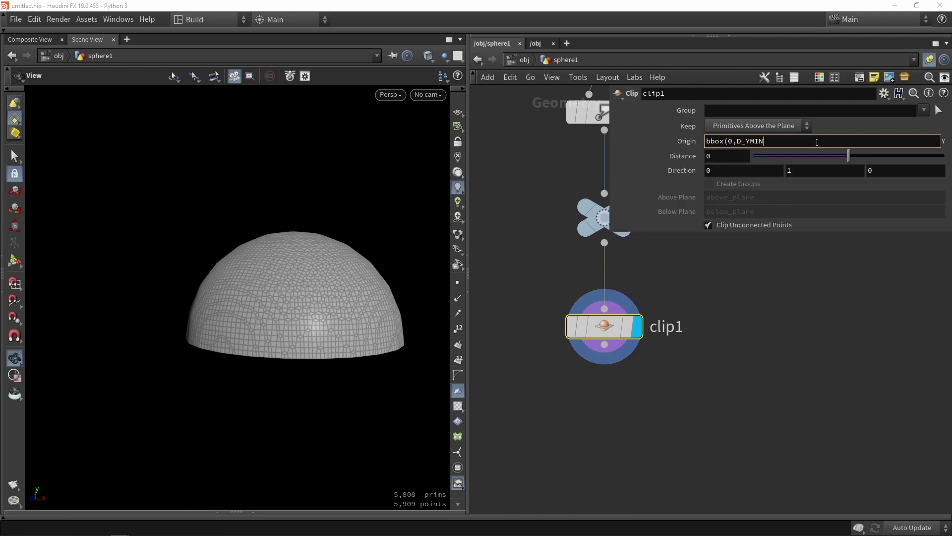
type(")")
key("Return")
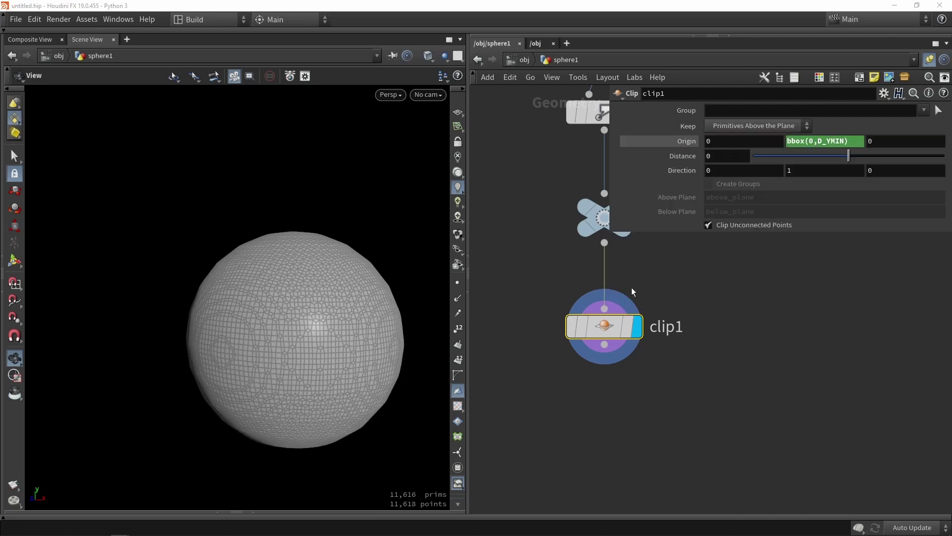
Raise the Clip node's Distance to 0.35 while checking the cut from below the sphere.
left_click_drag(382, 308, 327, 233)
middle_click_drag(301, 325, 293, 189)
right_click_drag(292, 374, 287, 327)
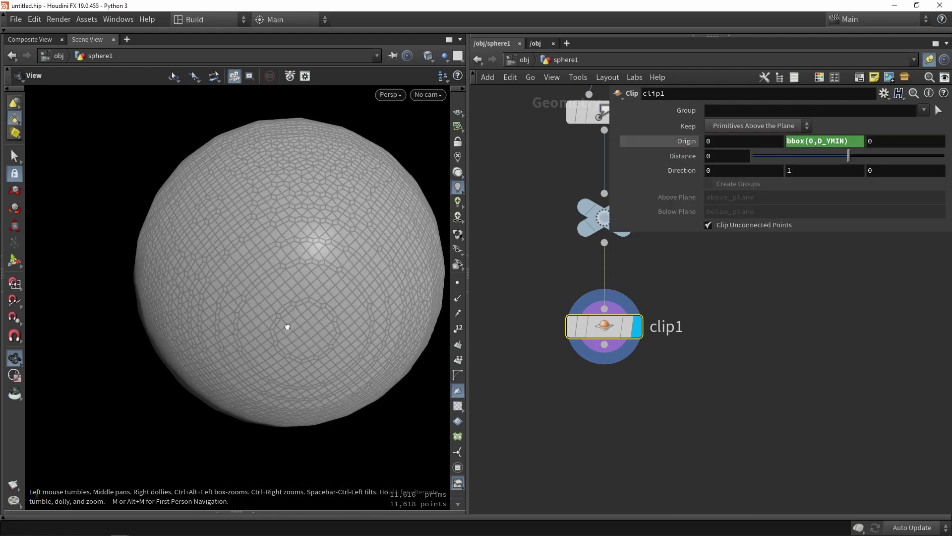
mouse_move(287, 327)
left_mouse_down()
mouse_move(276, 391)
mouse_move(291, 323)
left_mouse_up()
right_click_drag(291, 323, 279, 338)
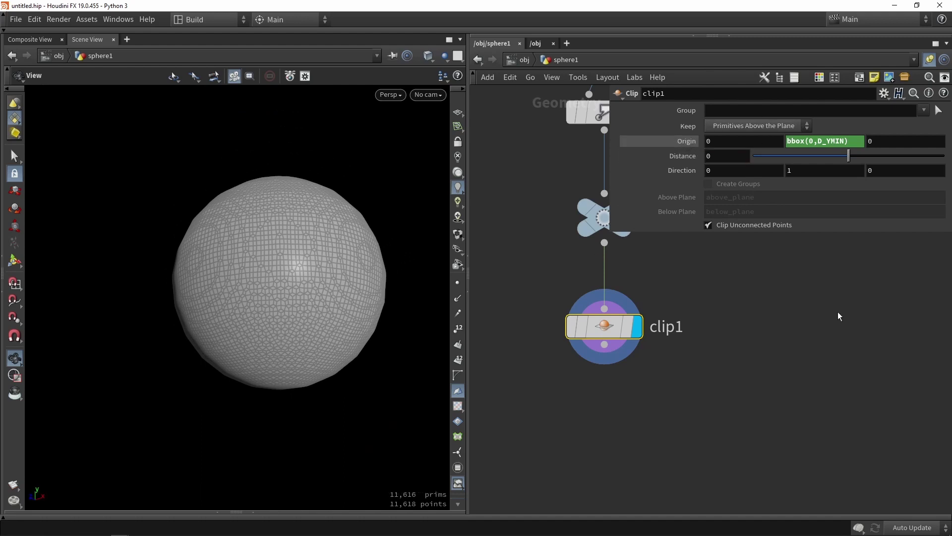
mouse_move(849, 157)
left_mouse_down()
mouse_move(870, 157)
mouse_move(840, 161)
mouse_move(858, 161)
mouse_move(850, 162)
left_mouse_up()
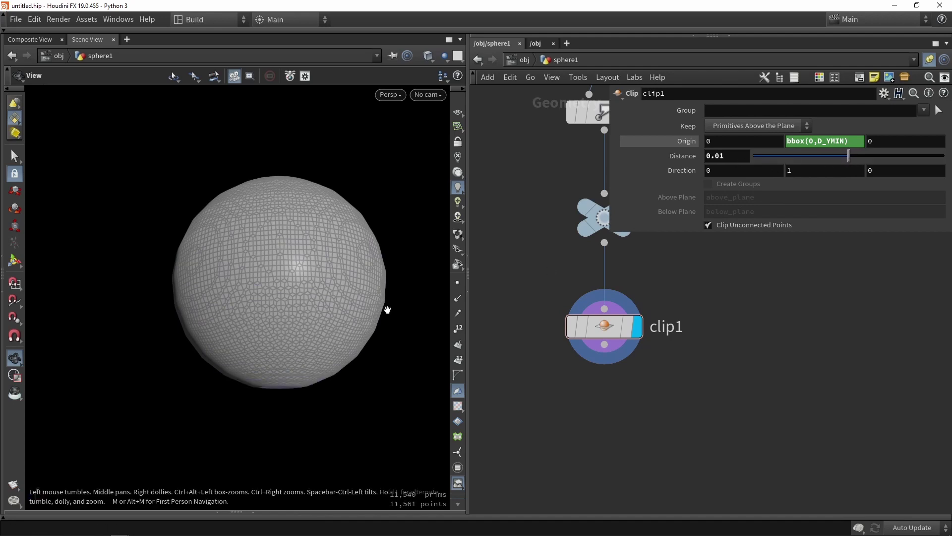
left_click_drag(304, 345, 302, 307)
scroll(276, 420, "up", 3)
left_click_drag(886, 157, 849, 157)
left_click_drag(263, 283, 256, 313)
scroll(256, 313, "down", 5)
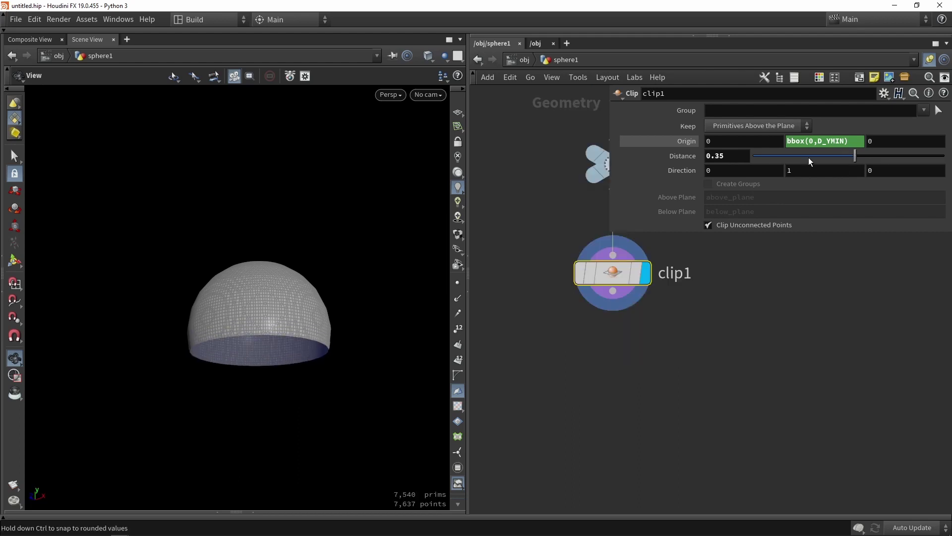
Make the Clip node keep All Primitives with Create Groups enabled, and shade the viewport without wireframe.
left_click(728, 125)
left_click(725, 162)
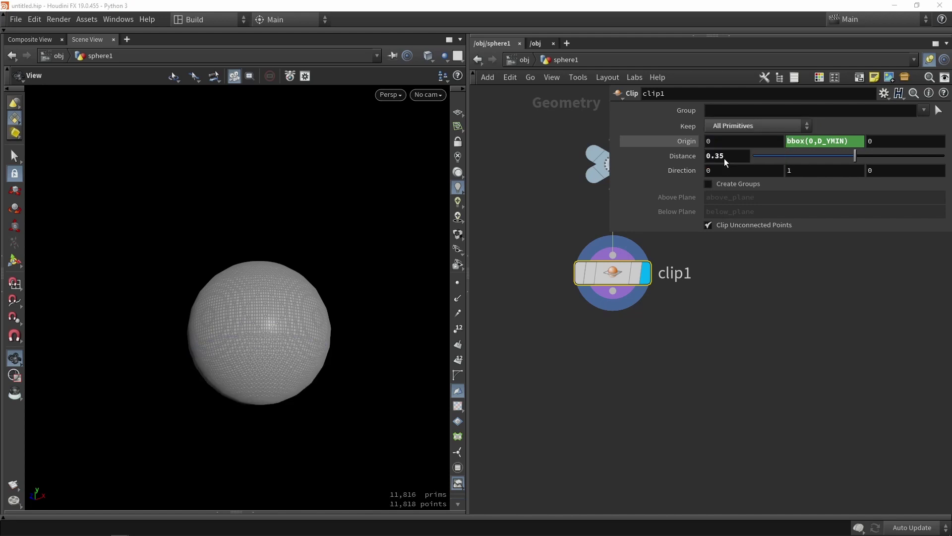
left_click(718, 186)
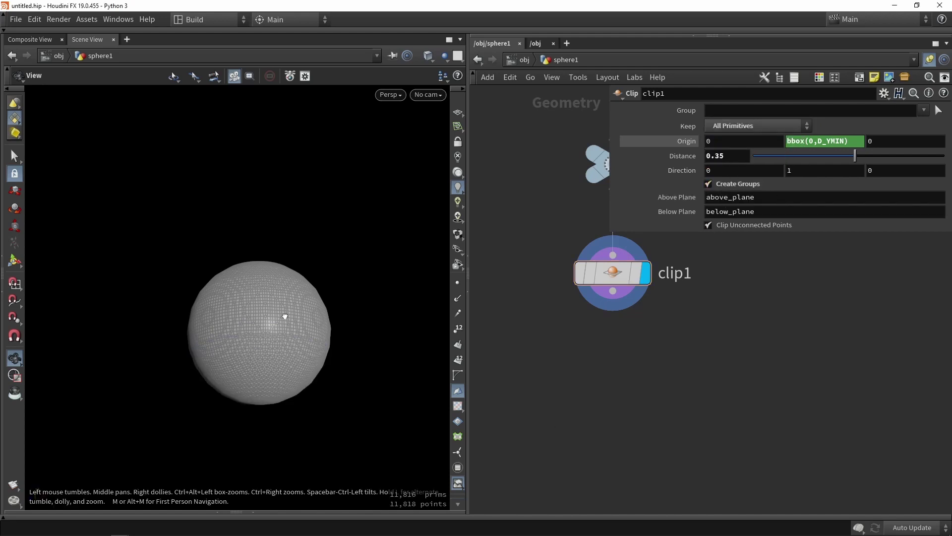
left_click_drag(283, 316, 292, 338)
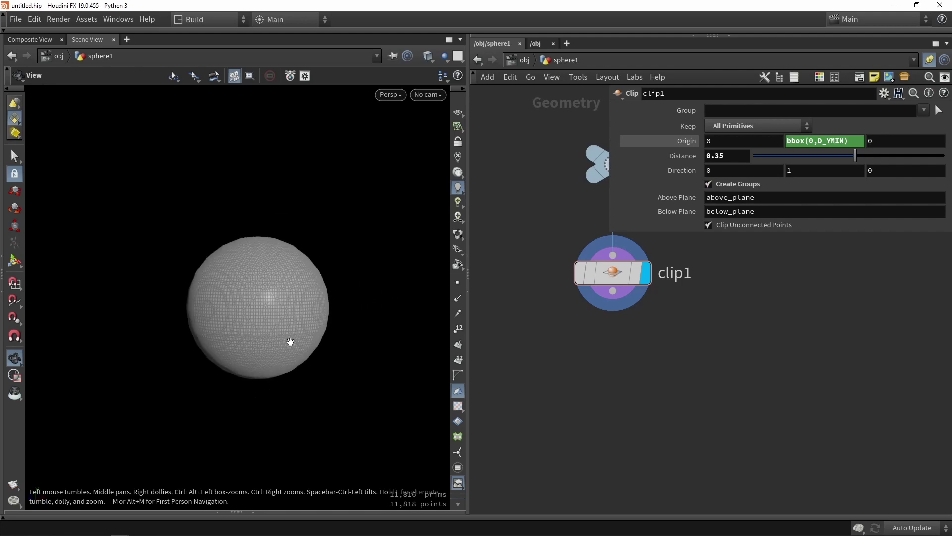
key("shift+w")
Add a Split node below clip1, wire the Clip output into it and display it.
key("Tab")
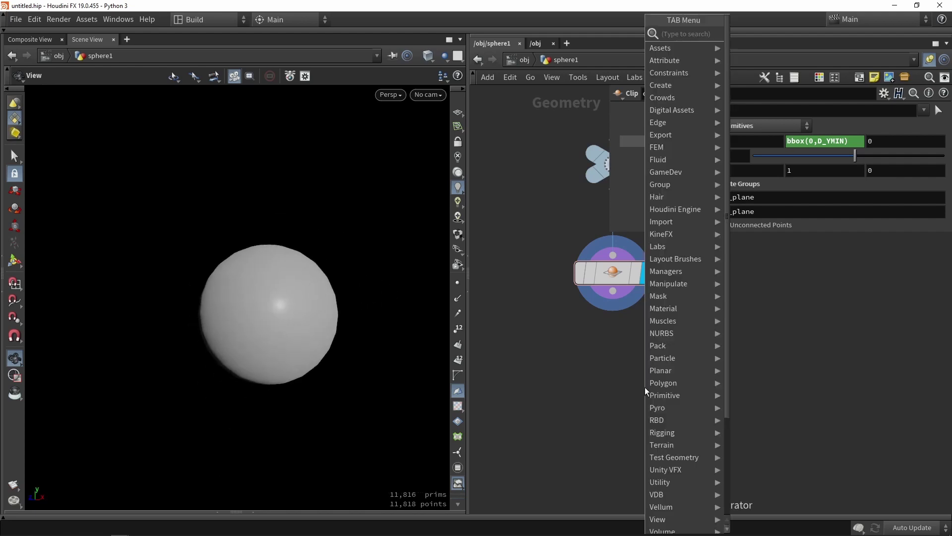
type("split")
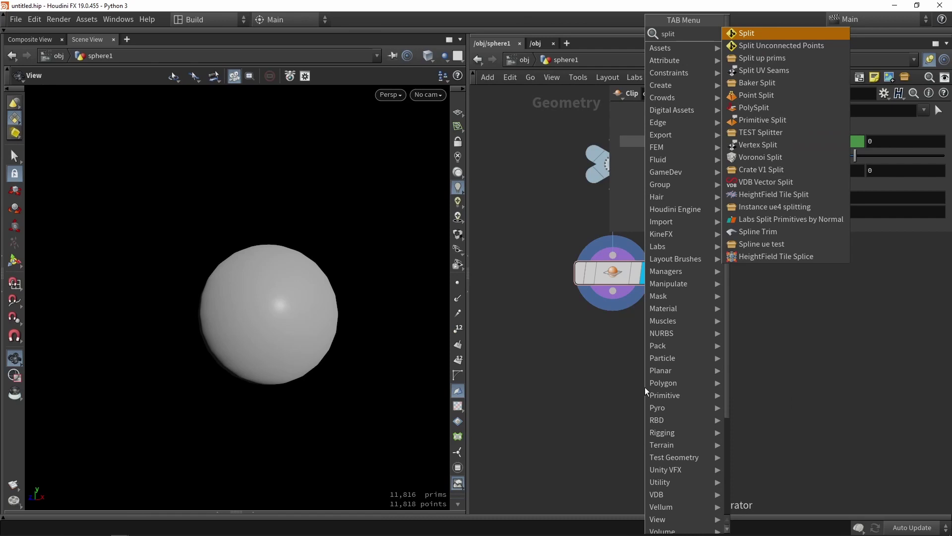
left_click(747, 33)
left_click(613, 397)
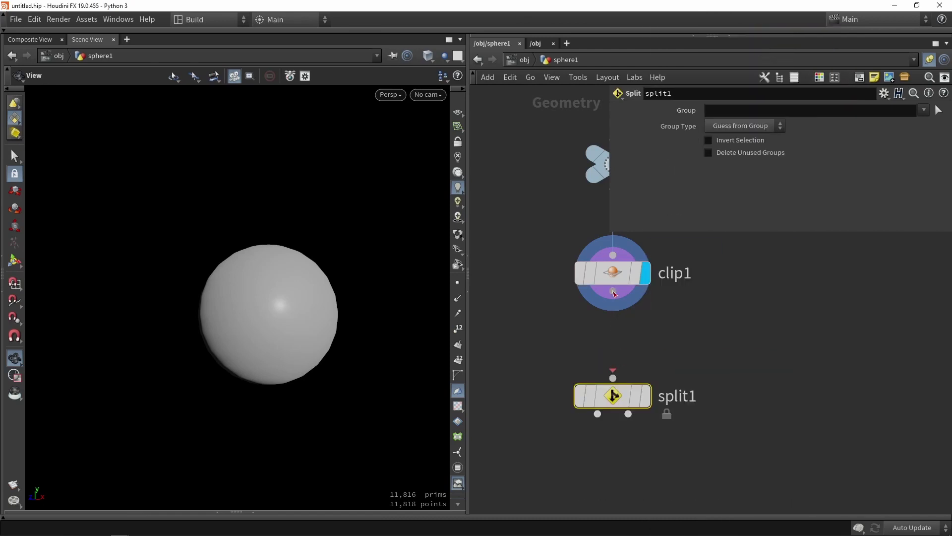
left_click_drag(614, 292, 612, 368)
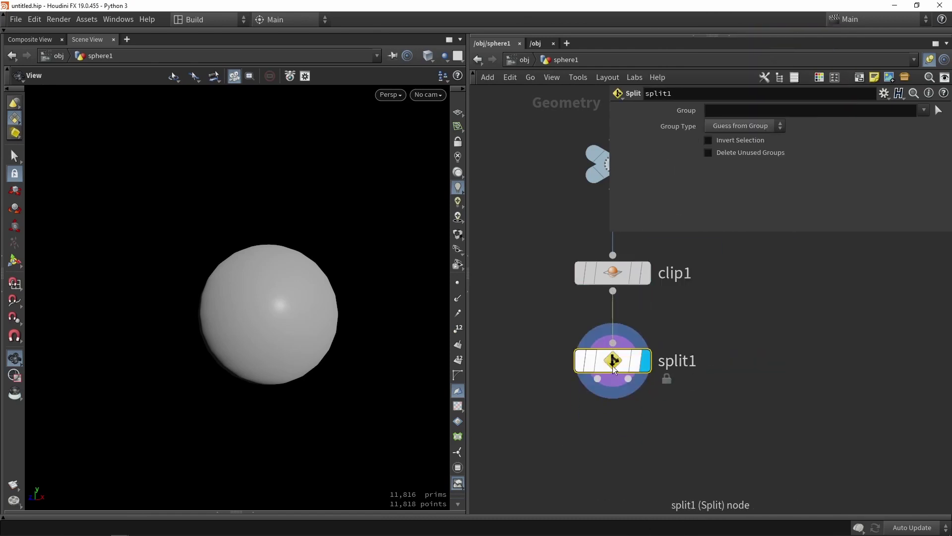
Set the Split node's Group to below_plane and check both parts by turning Invert Selection on and back off.
left_click(922, 110)
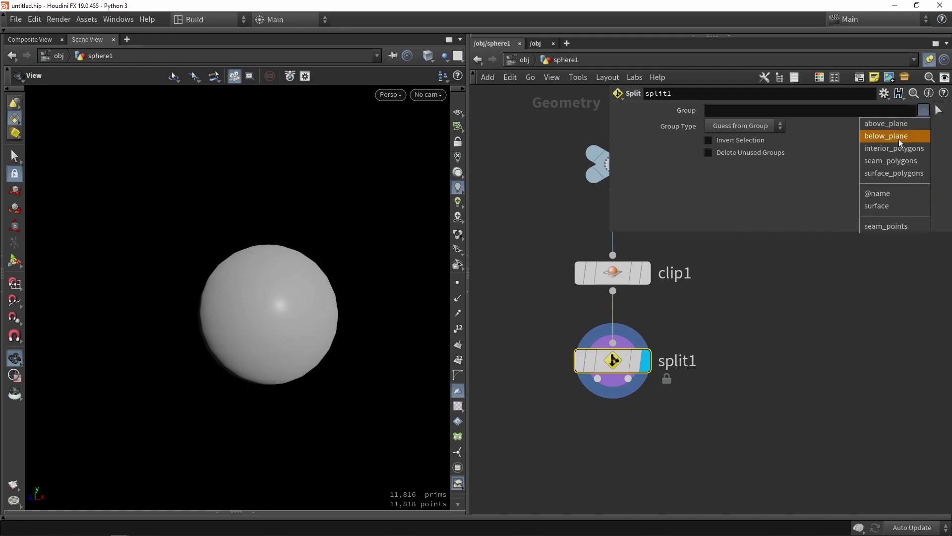
left_click(885, 138)
left_click_drag(279, 323, 273, 340)
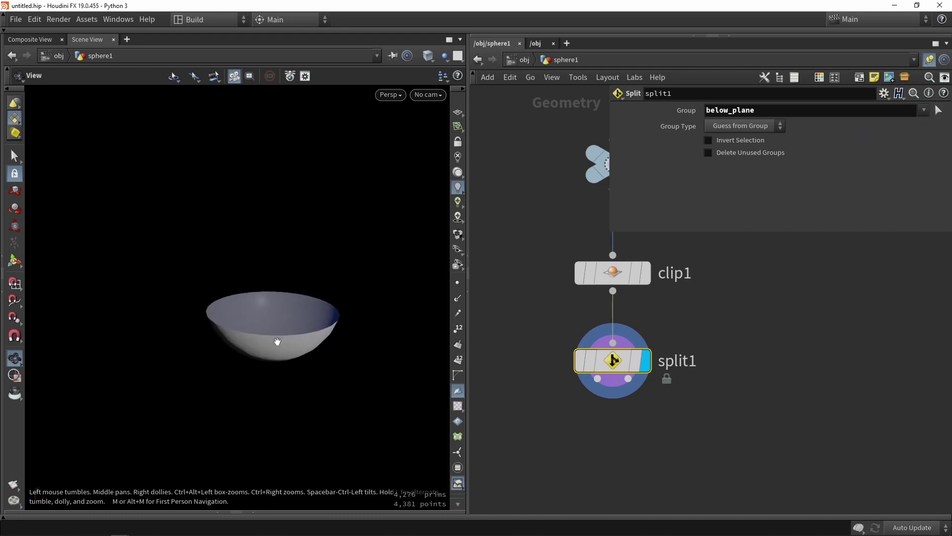
left_click_drag(198, 366, 256, 333)
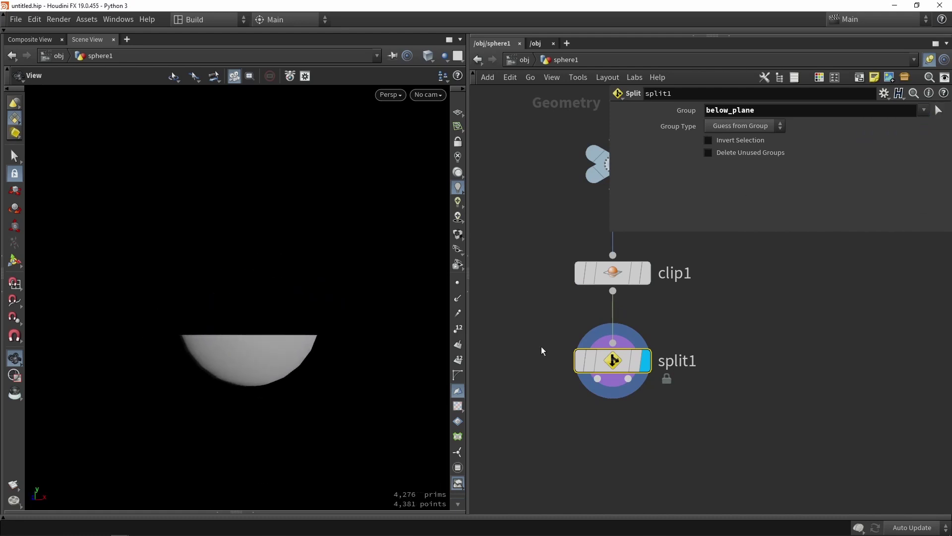
left_click(733, 140)
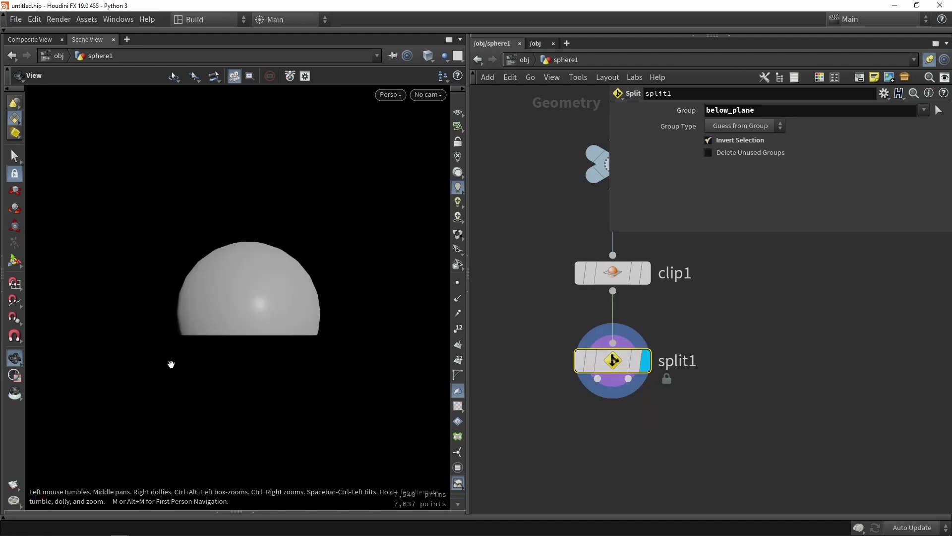
left_click(723, 142)
Lower the Distance of the clip1 node to 0.17 while split1 stays displayed.
scroll(746, 290, "down", 3)
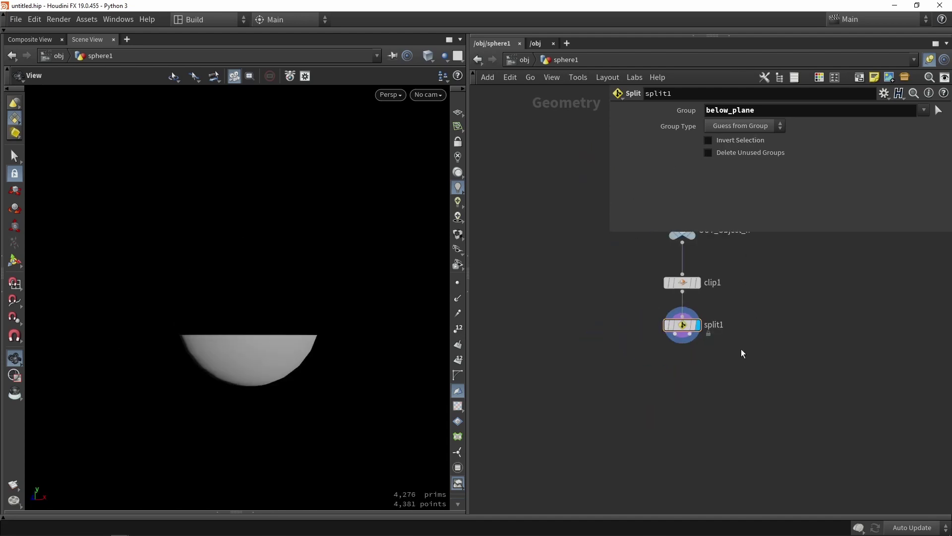
scroll(696, 338, "up", 3)
mouse_move(666, 287)
left_click(665, 260)
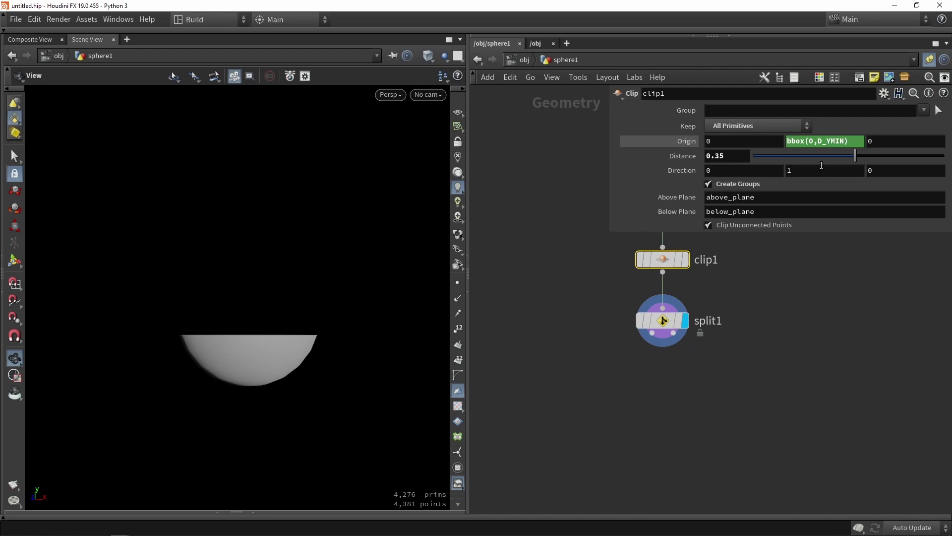
left_click_drag(856, 155, 853, 155)
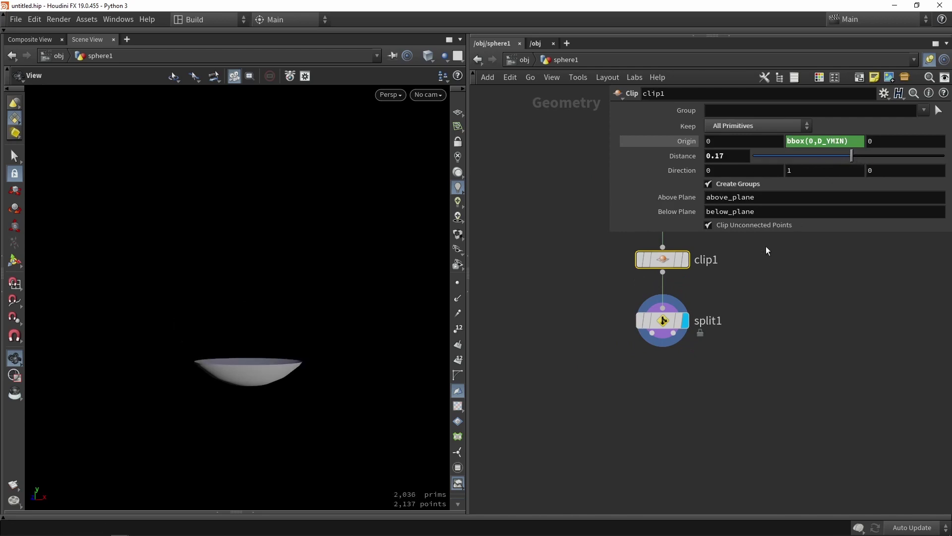
Compare the two parts separated by split1 by turning its Invert Selection on and back off.
left_click(668, 321)
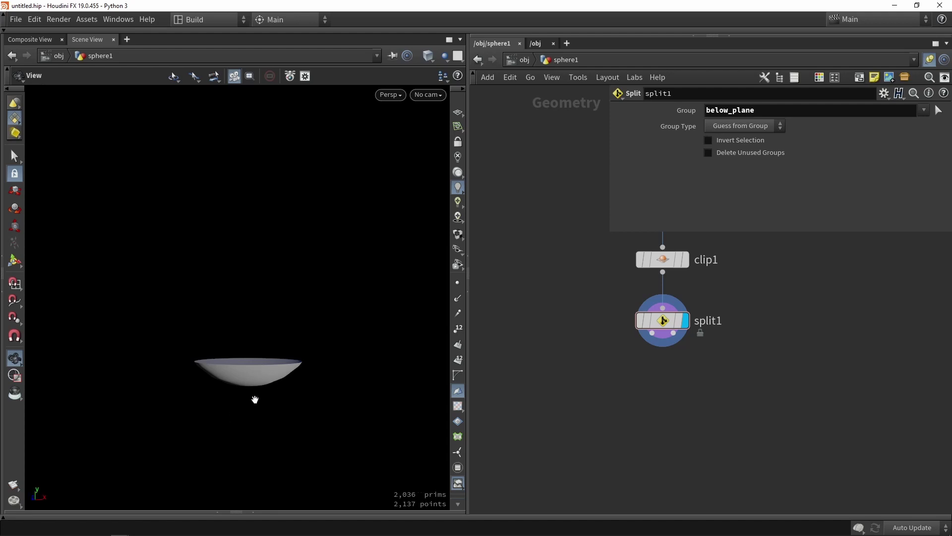
left_click(674, 333)
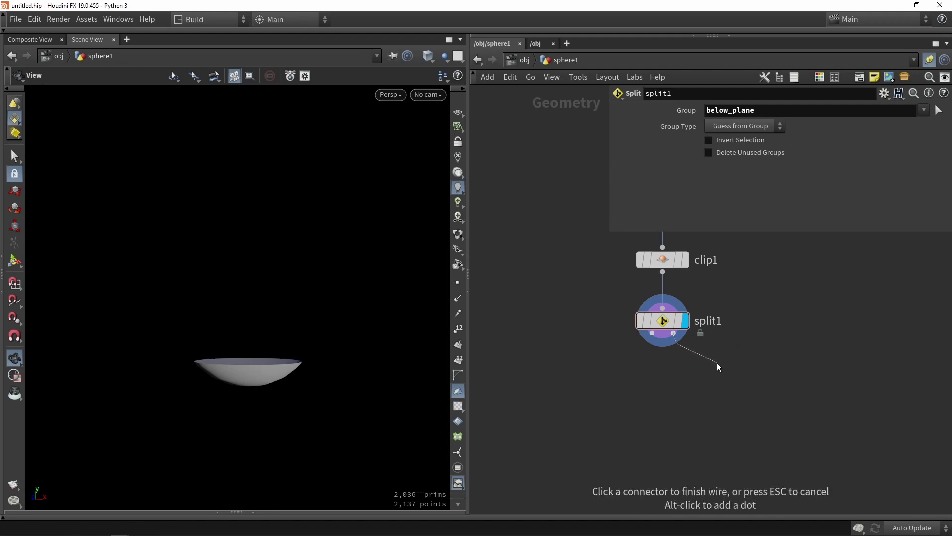
key("Escape")
left_click(708, 140)
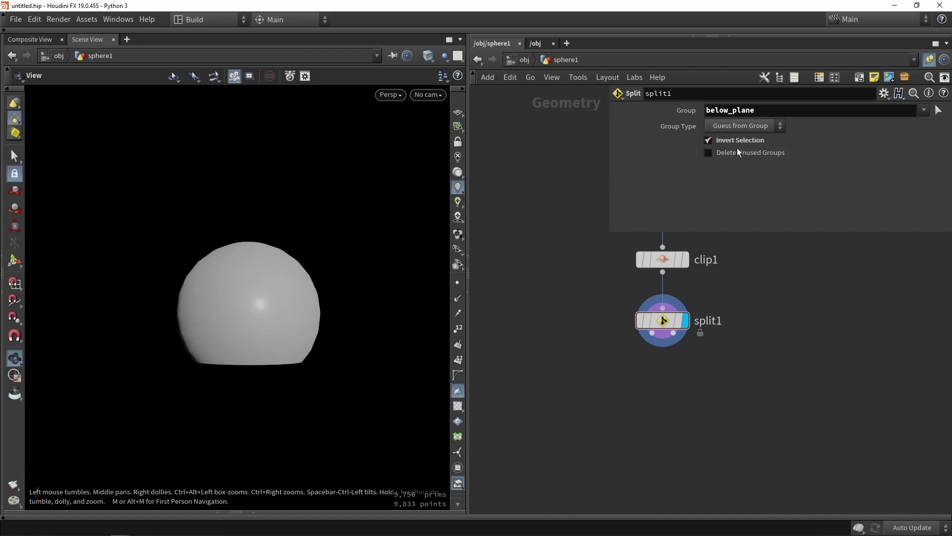
left_click(738, 141)
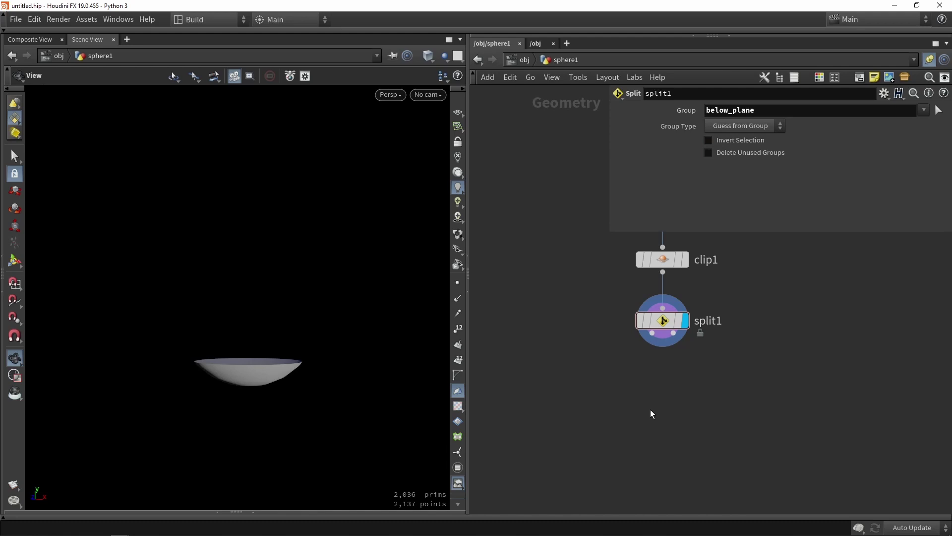
Add a Labs Split Primitives by Normal node, wire split1's first output into it and display it.
middle_click_drag(565, 414, 636, 374)
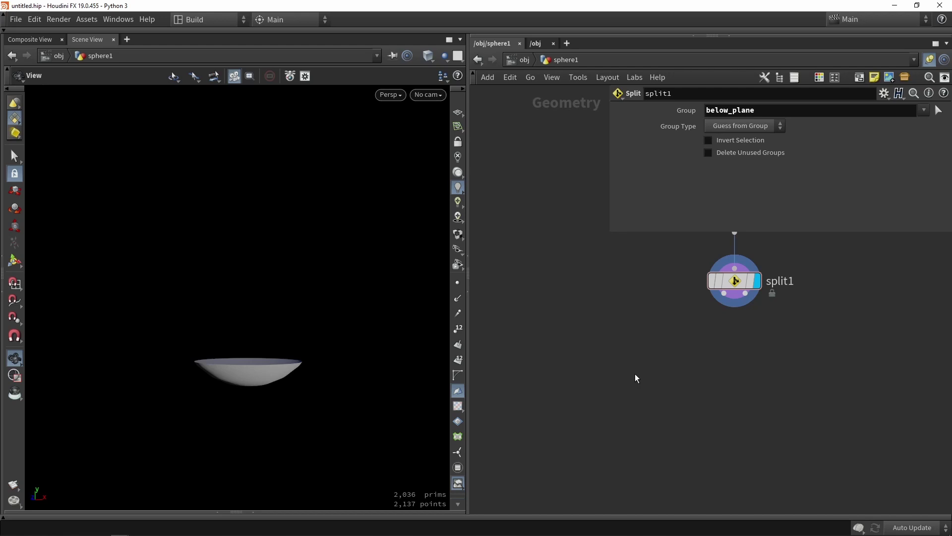
key("Tab")
type("split")
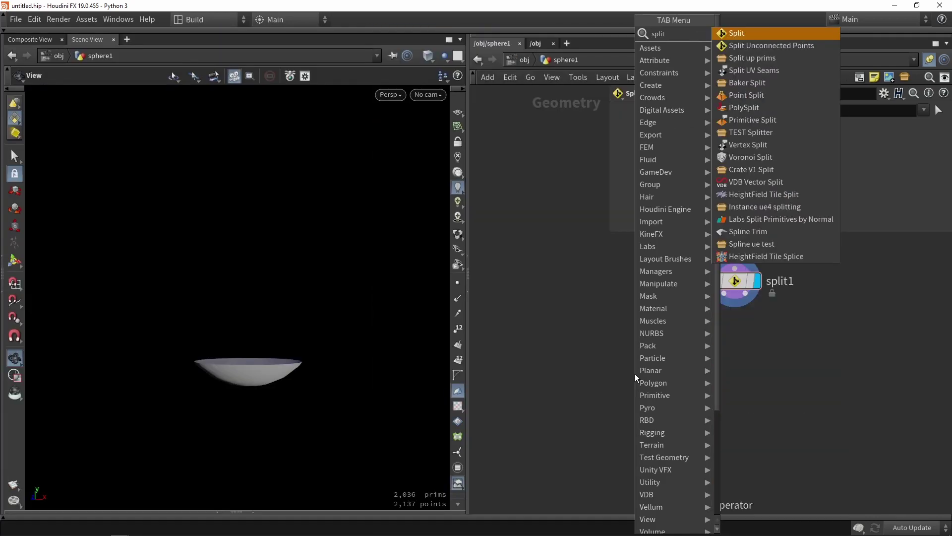
left_click(763, 218)
left_click(603, 391)
left_click_drag(724, 294, 567, 344)
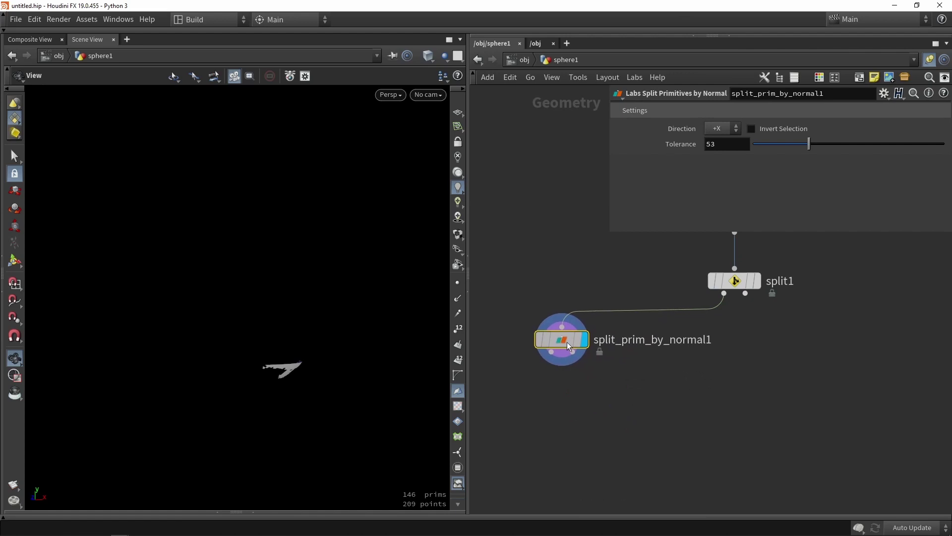
Set the Split Primitives by Normal node's Direction to -Y and Tolerance to 35, then compare the result with the node briefly bypassed.
left_click_drag(285, 396, 292, 355)
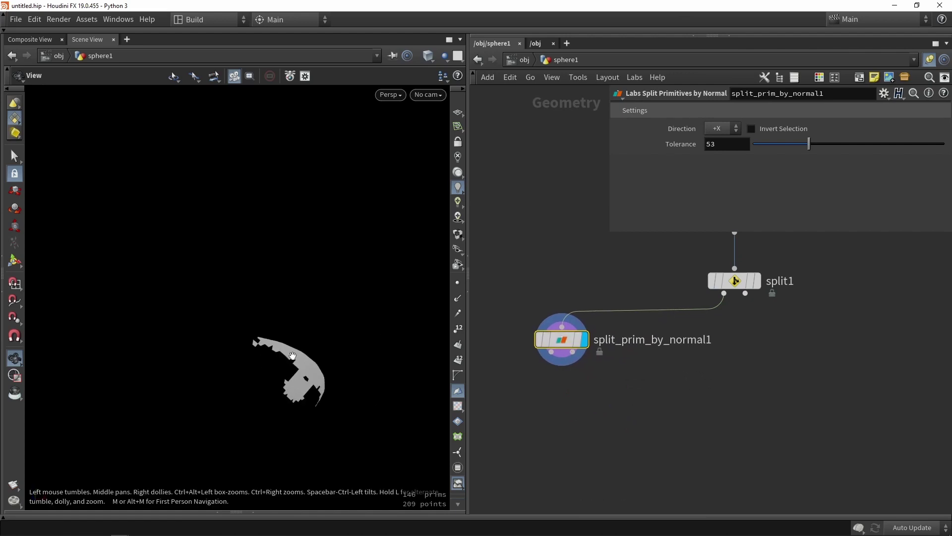
left_click(722, 130)
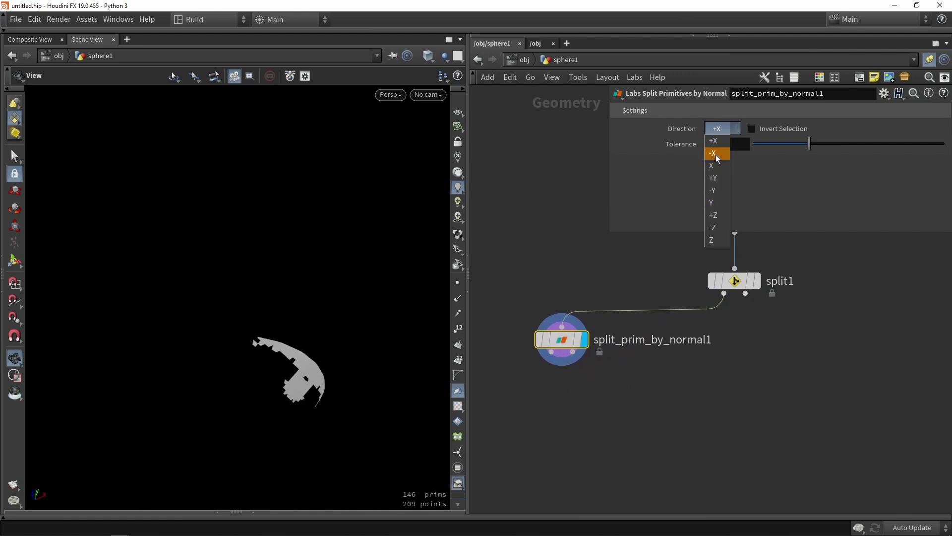
left_click(712, 190)
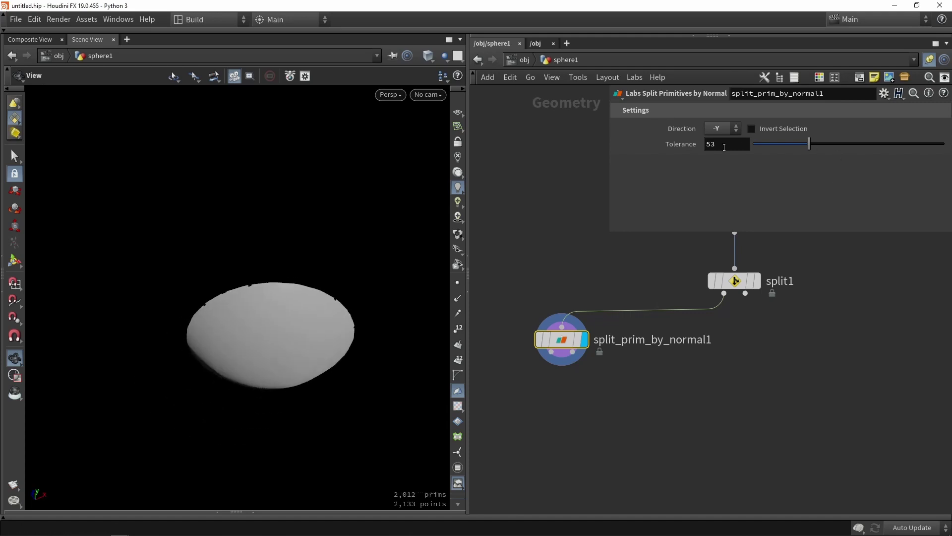
mouse_move(688, 144)
type("35")
key("Return")
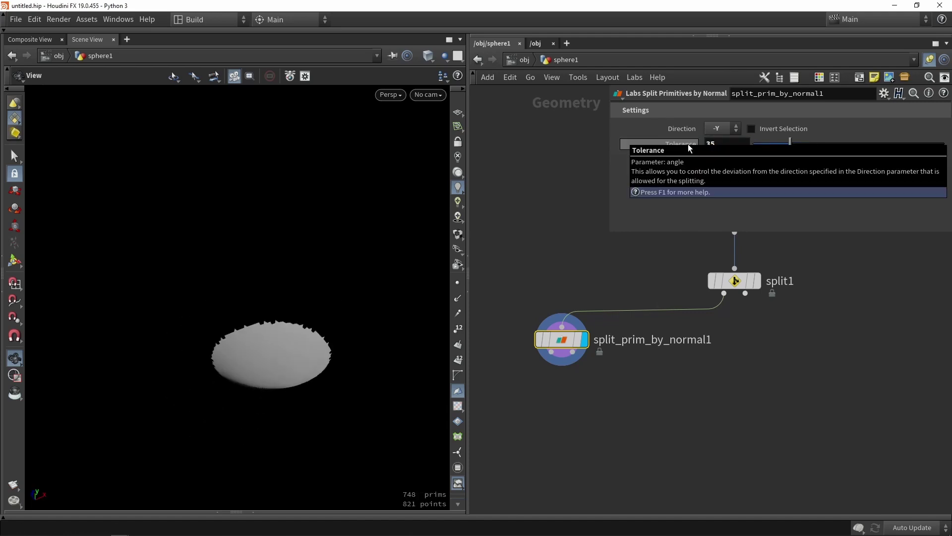
left_click(538, 341)
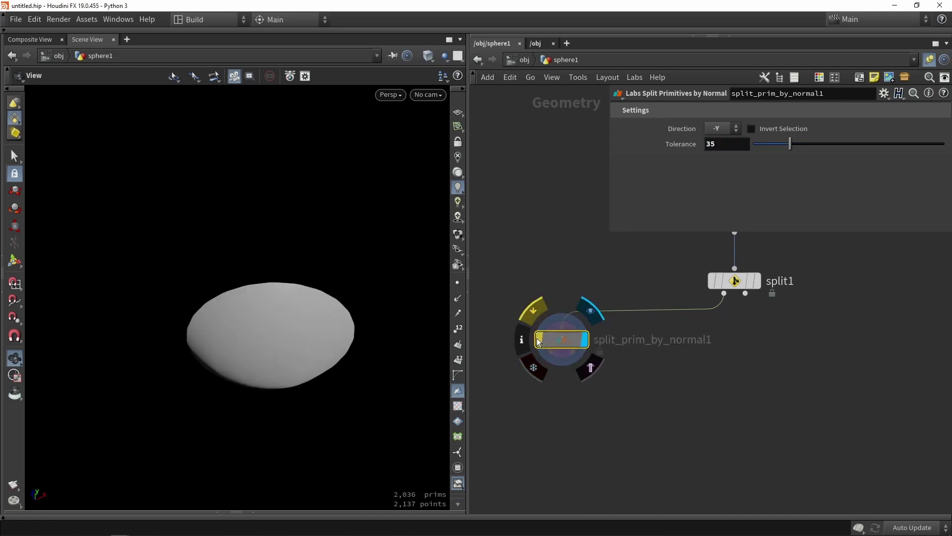
left_click(538, 341)
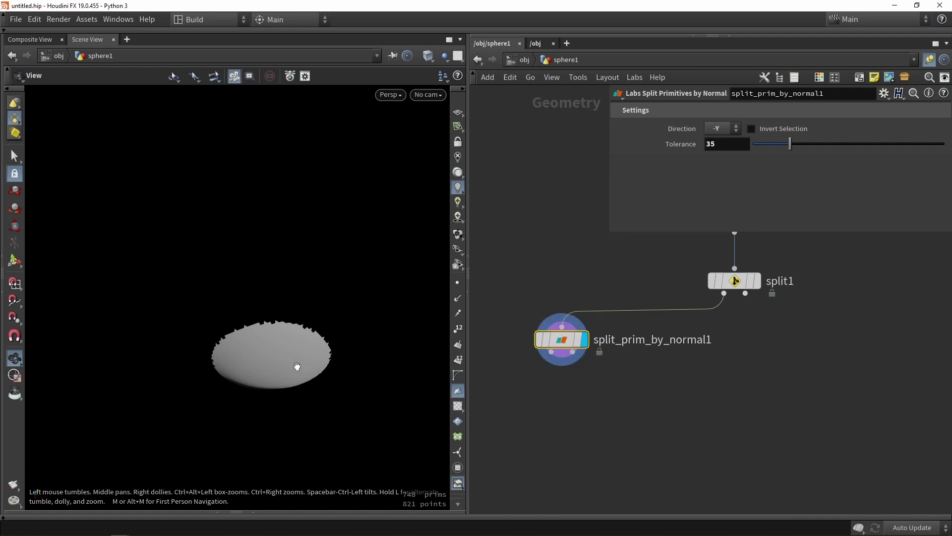
Add a Scatter node, wire the first output of split_prim_by_normal1 into it and display it.
middle_click_drag(589, 408, 665, 362)
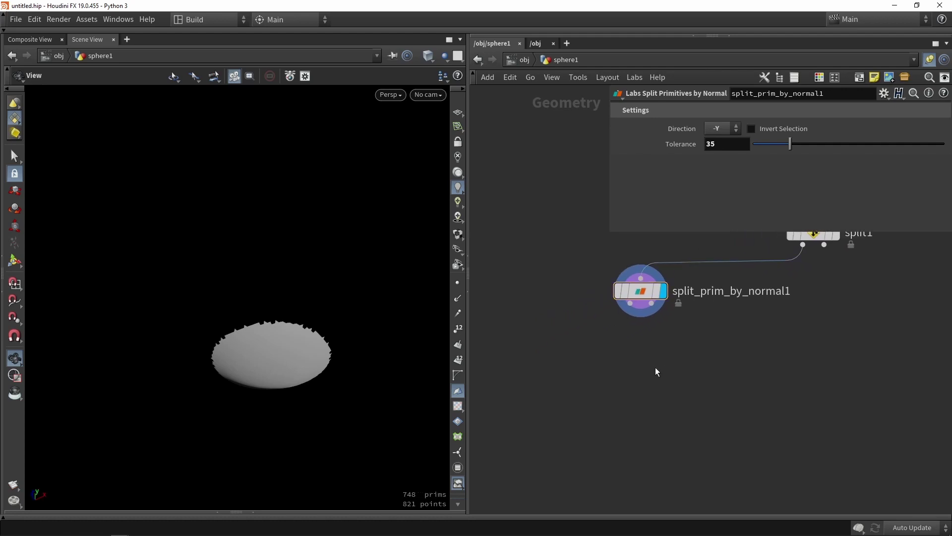
middle_click_drag(655, 367, 677, 346)
key("Tab")
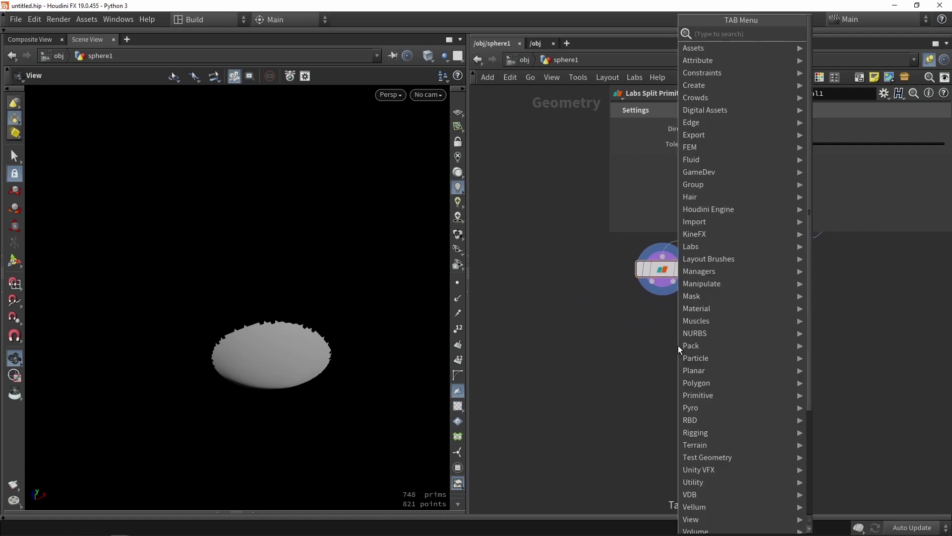
type("sca")
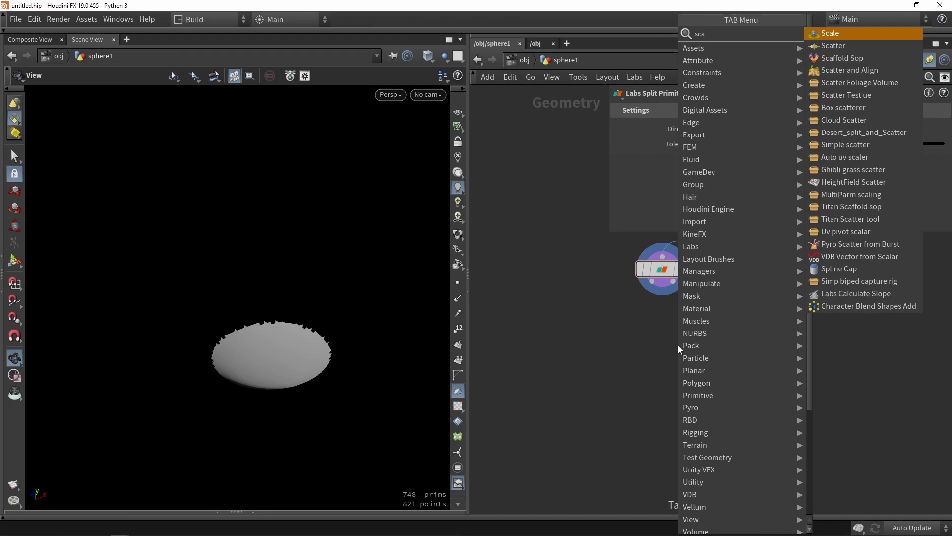
type("tt")
key("Return")
left_click(623, 353)
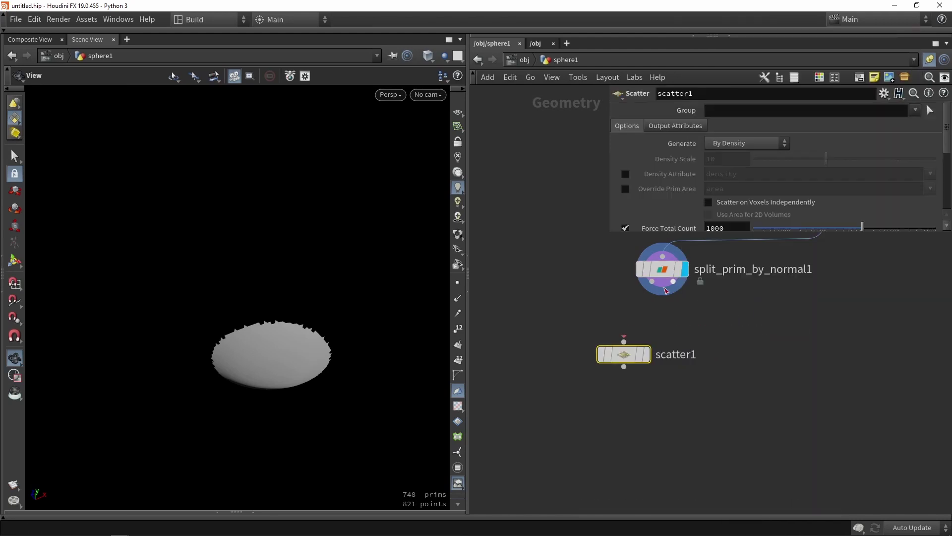
left_click_drag(652, 281, 556, 353)
left_click(646, 353)
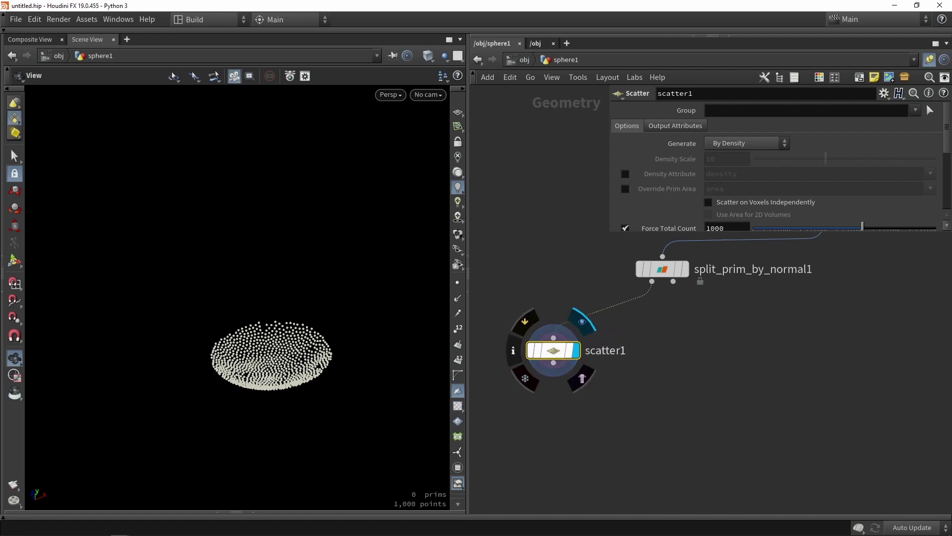
left_click(604, 296)
Set the Scatter node's Force Total Count to 6 and inspect the scattered points from the side.
scroll(700, 153, "down", 3)
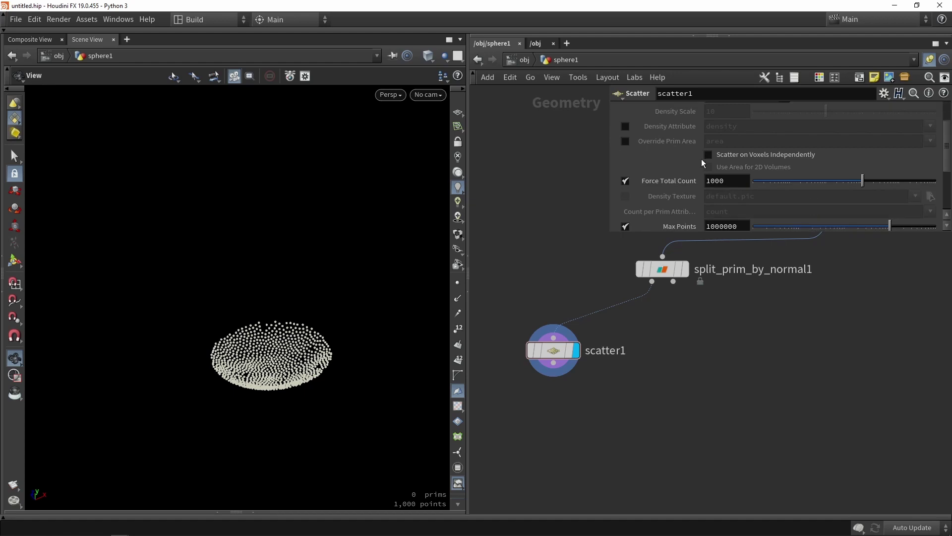
left_click_drag(727, 181, 703, 181)
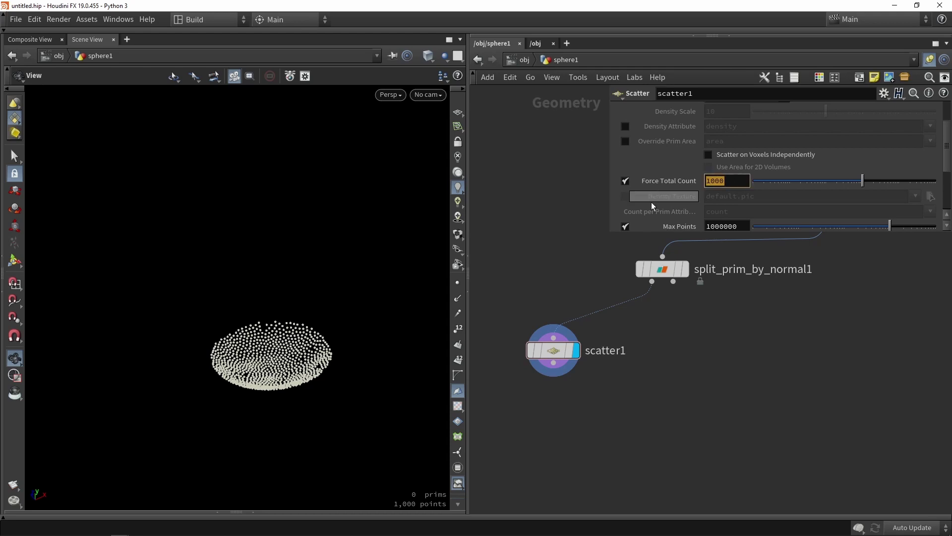
type("6")
key("Return")
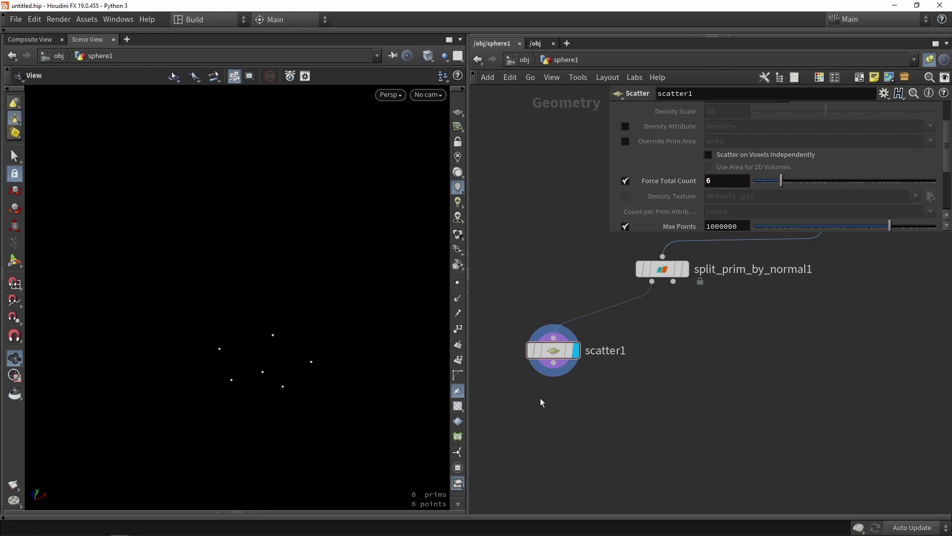
left_click_drag(300, 390, 300, 286)
left_click_drag(282, 412, 279, 406)
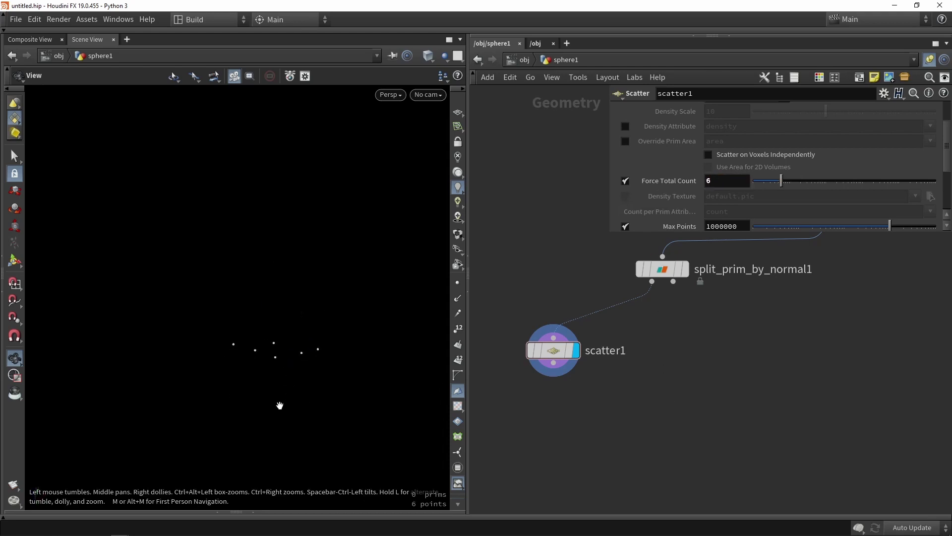
Add a Fuse node below scatter1, wire the scattered points into its first input and display it.
middle_click_drag(618, 417, 653, 390)
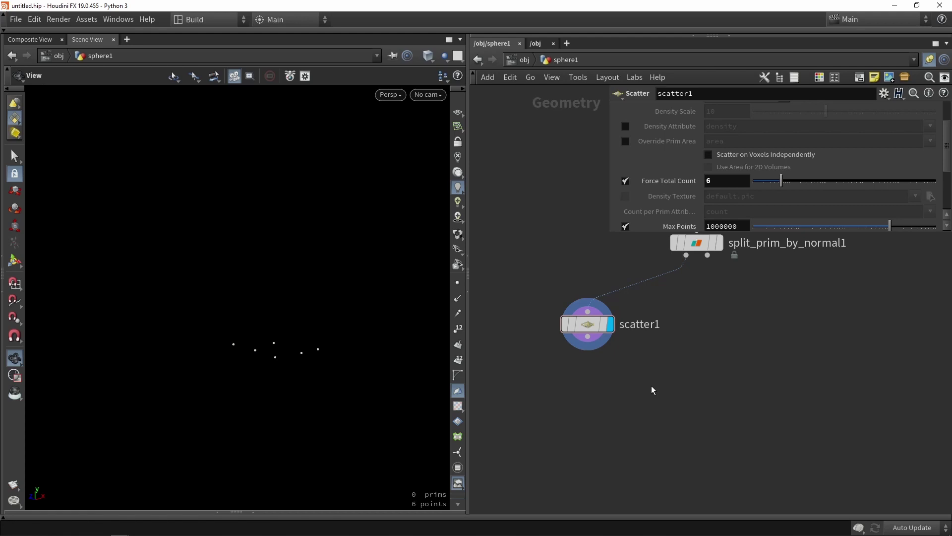
key("Tab")
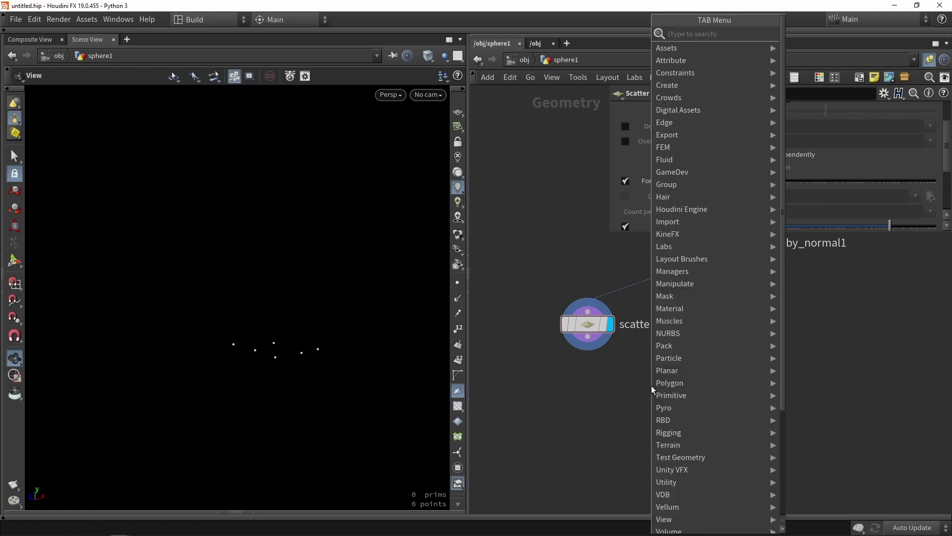
type("fuse")
key("Return")
left_click(651, 386)
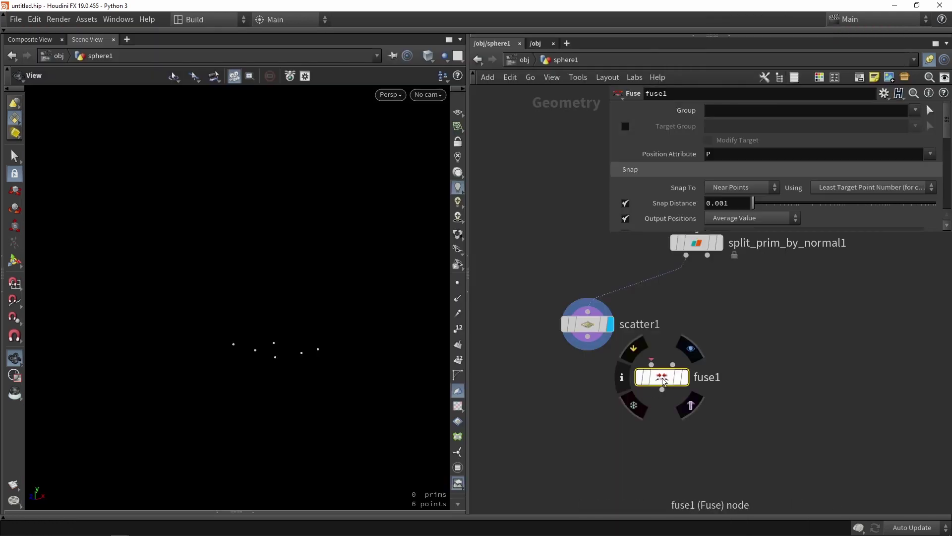
scroll(610, 347, "up", 2)
left_click_drag(571, 328, 570, 390)
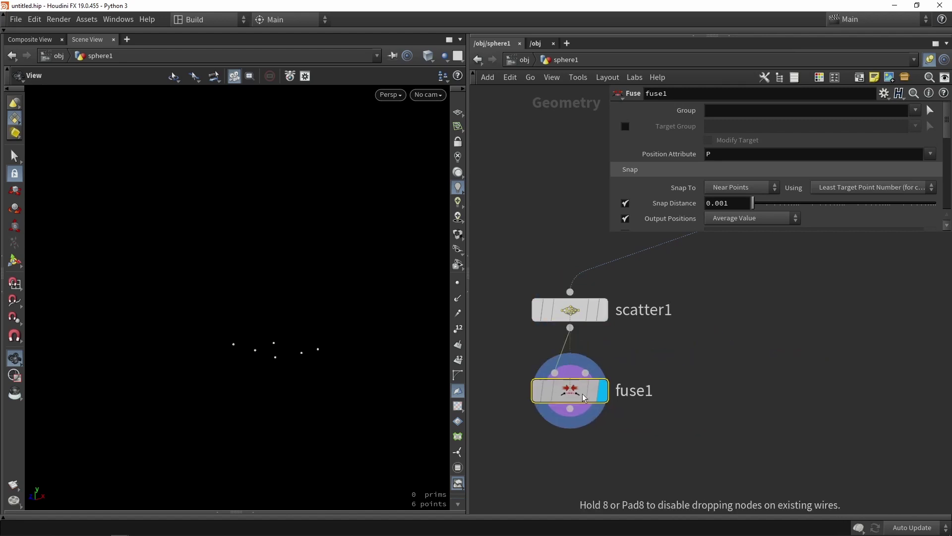
Set the Fuse node's Snap Distance to 0.5 to merge the scattered points.
left_click(738, 202)
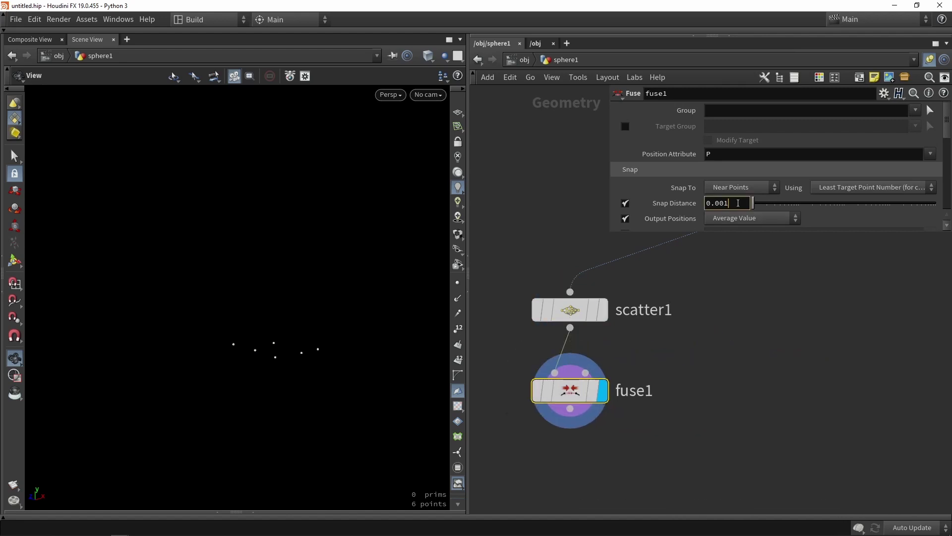
key("BackSpace")
type("5")
key("Return")
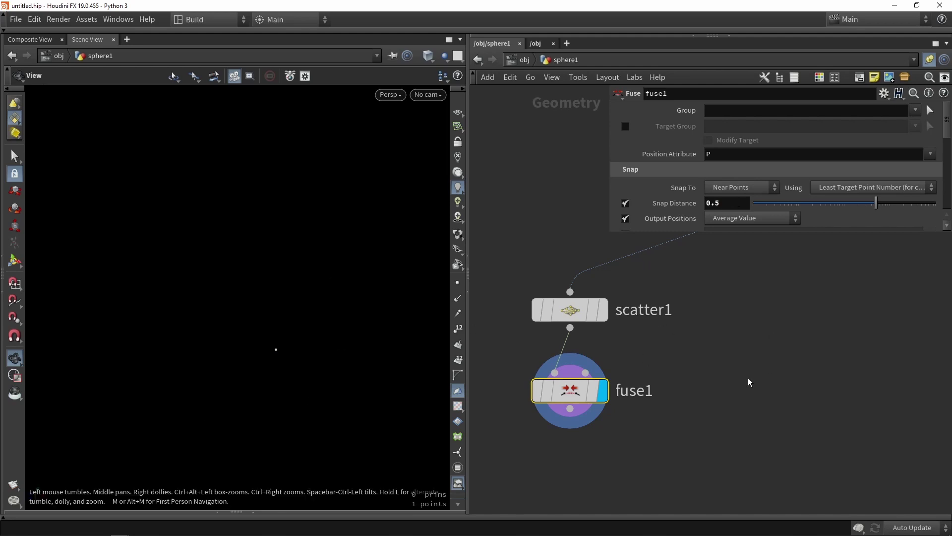
scroll(743, 318, "down", 2)
key("h")
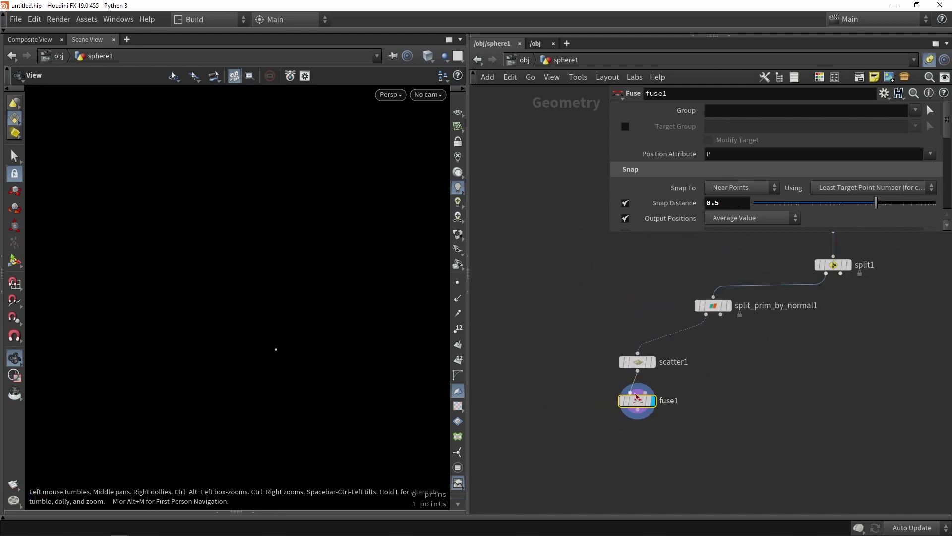
middle_click_drag(749, 349, 692, 390)
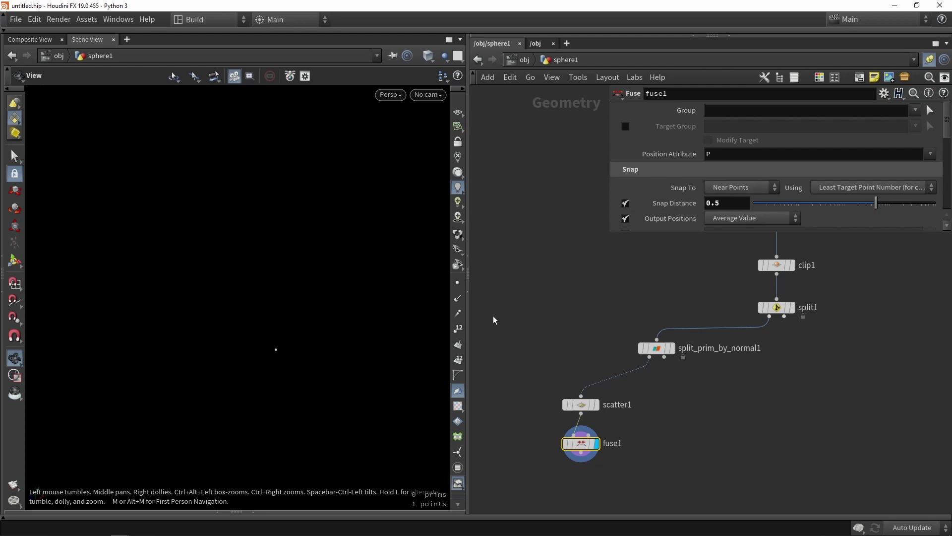
Add a Ray node with fuse1 in its first input and split_prim_by_normal1's first output in its second, and display it.
left_click(603, 494)
middle_click_drag(603, 494, 591, 382)
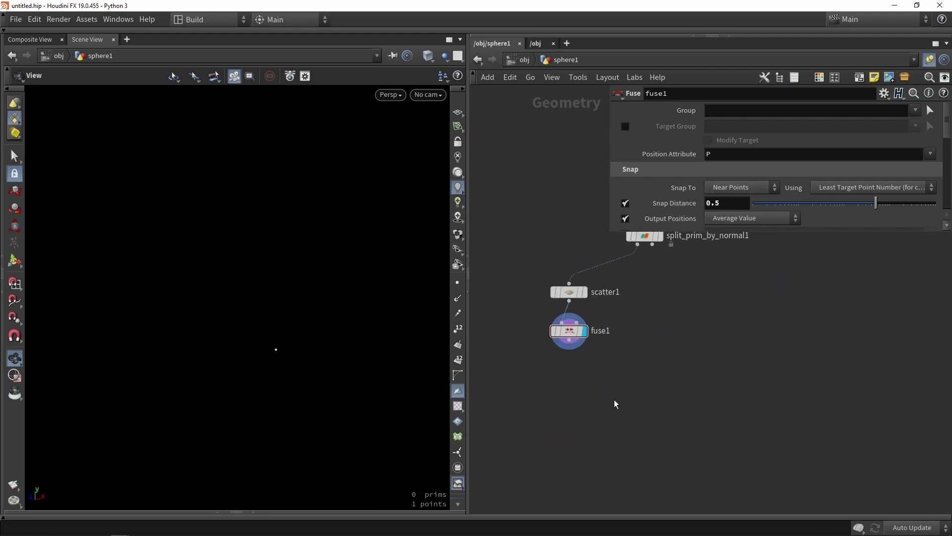
key("Tab")
key("Escape")
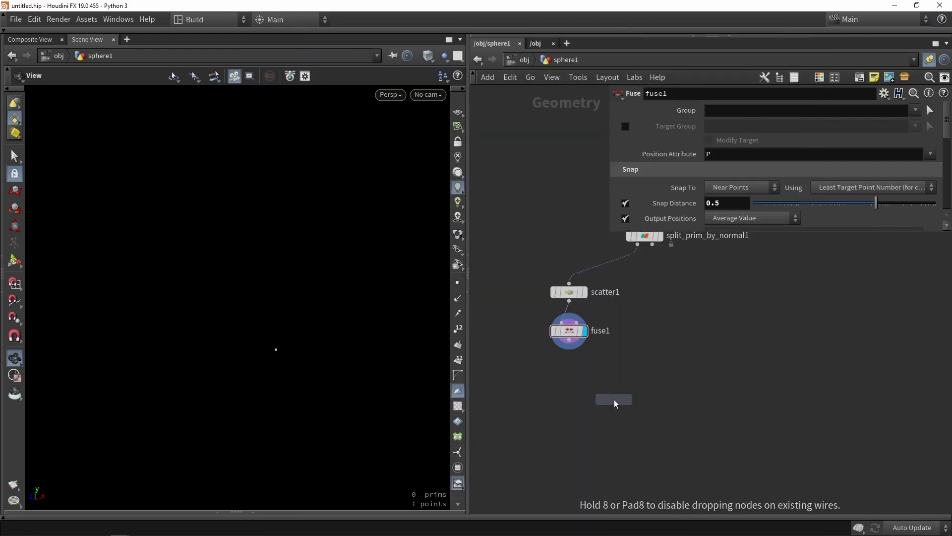
left_click(663, 351)
scroll(601, 351, "up", 2)
left_click_drag(554, 339, 679, 404)
scroll(666, 345, "down", 2)
middle_click_drag(675, 313, 673, 347)
left_click_drag(660, 261, 651, 443)
left_click(698, 438)
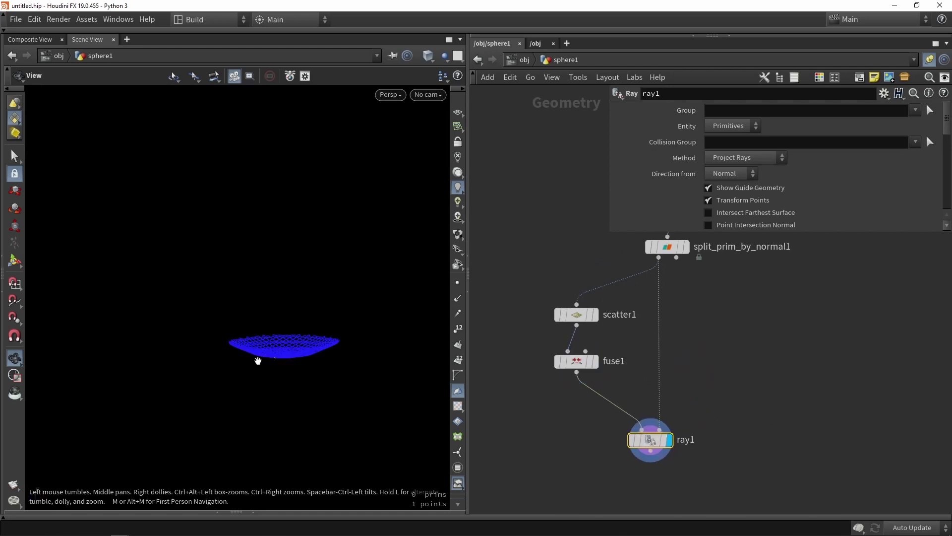
Set the Ray node's Method to Minimum Distance and inspect the projected point on the surface up close.
scroll(277, 365, "up", 3)
left_click(727, 161)
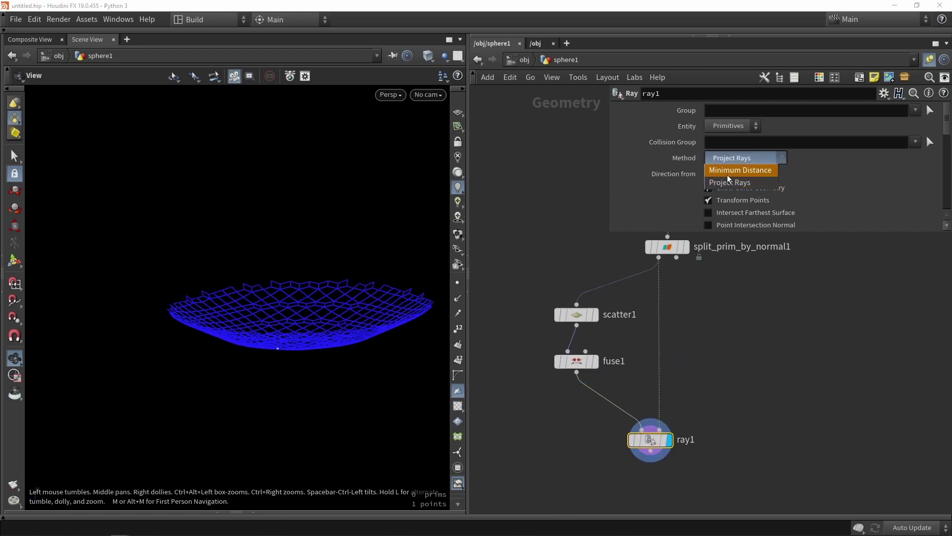
left_click(741, 170)
scroll(270, 360, "up", 5)
scroll(276, 346, "down", 5)
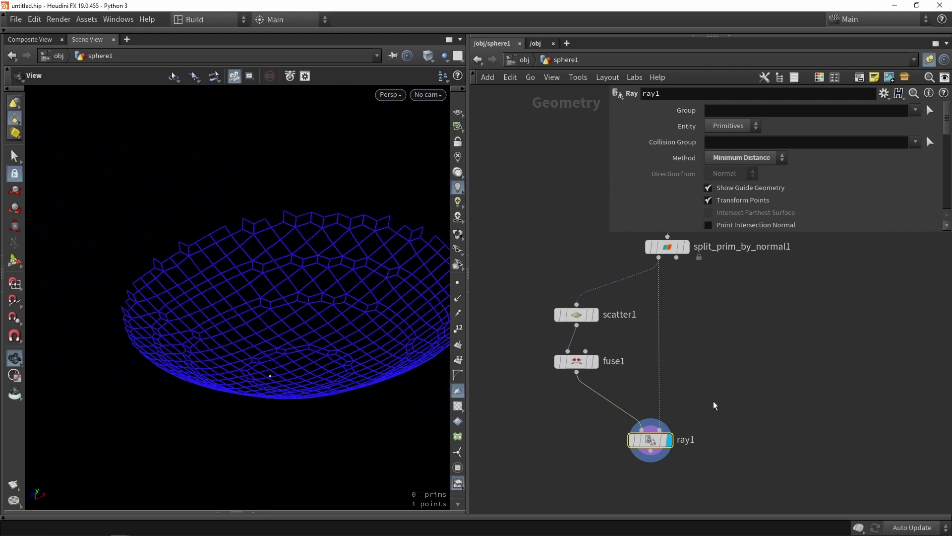
Add a Group node beneath ray1, wire the projected point into its first input and display it.
middle_click_drag(719, 426, 702, 330)
key("Tab")
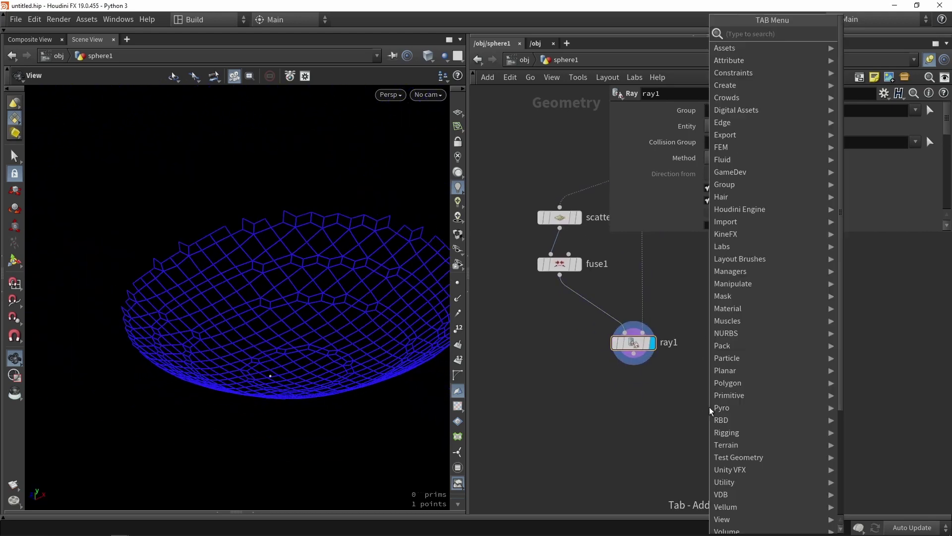
type("group")
key("Return")
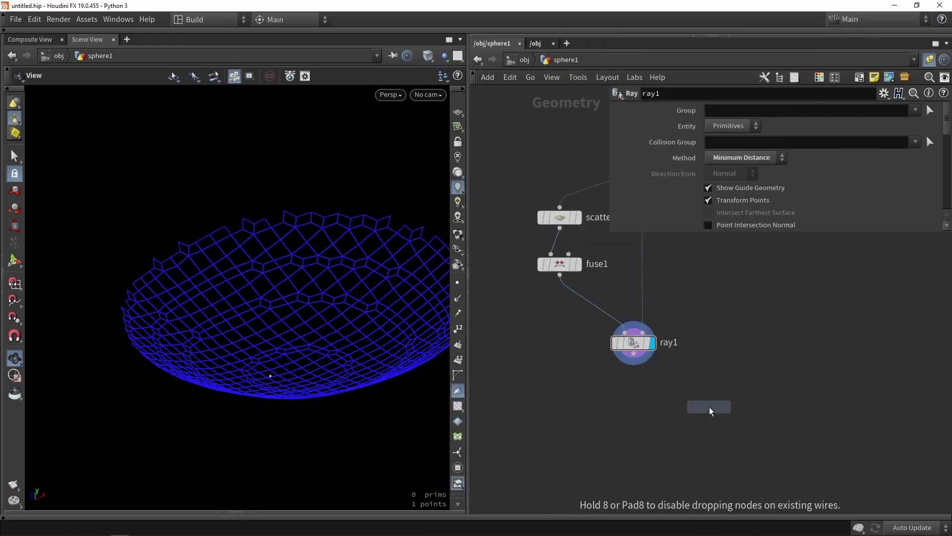
left_click(710, 407)
scroll(714, 397, "up", 4)
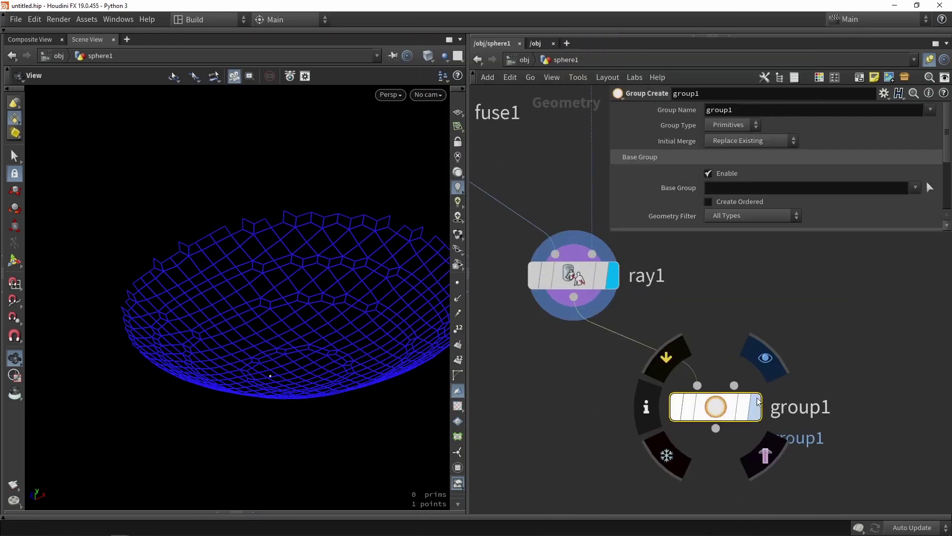
left_click_drag(716, 404, 574, 372)
Name the group Startpts and set its Group Type to Points.
double_click(730, 106)
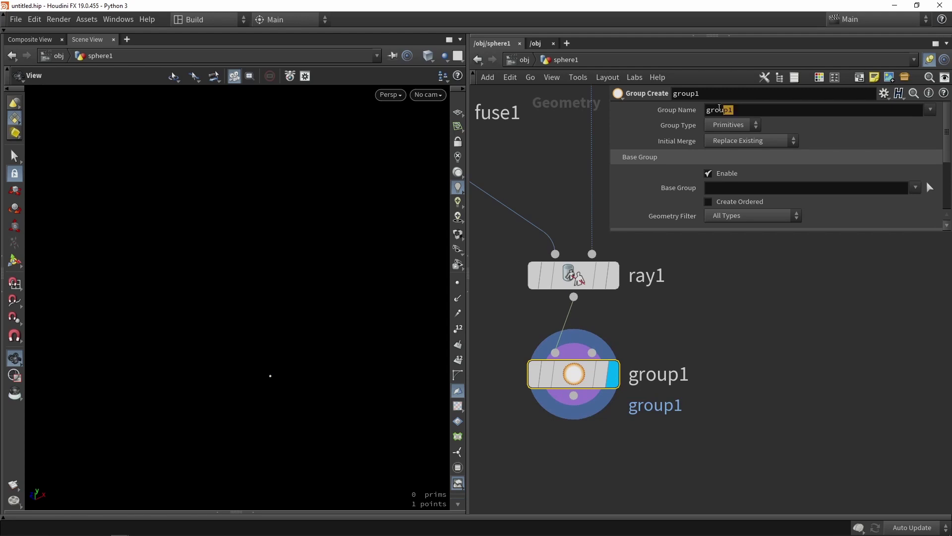
key("BackSpace")
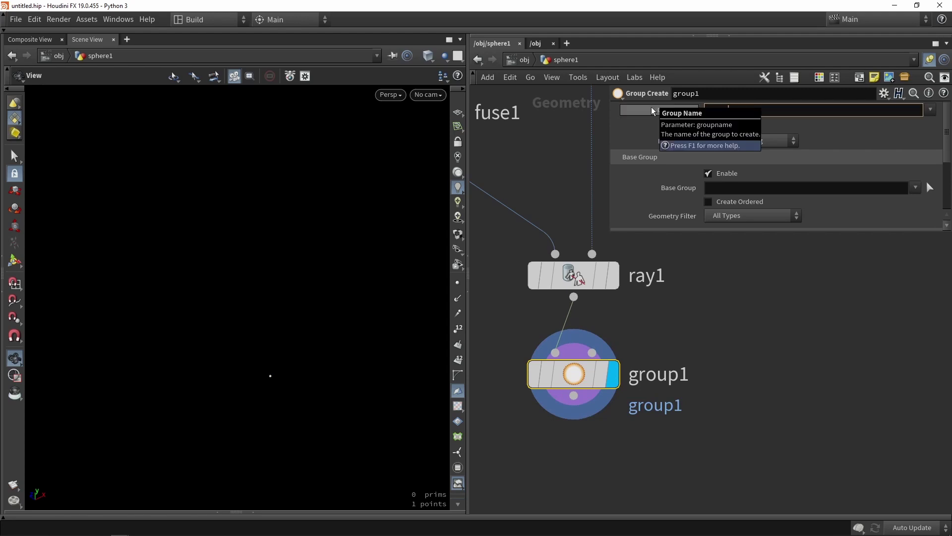
type("Startpts")
key("Return")
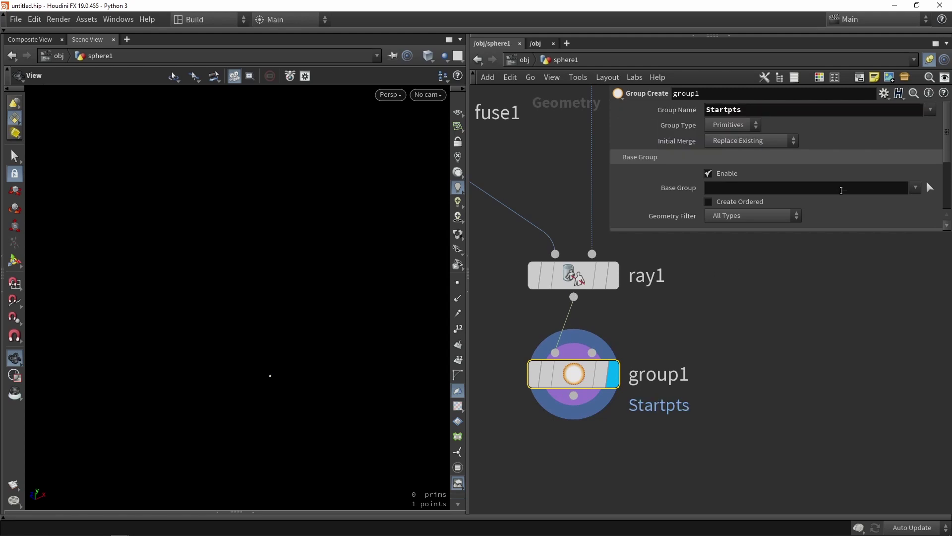
left_click(720, 130)
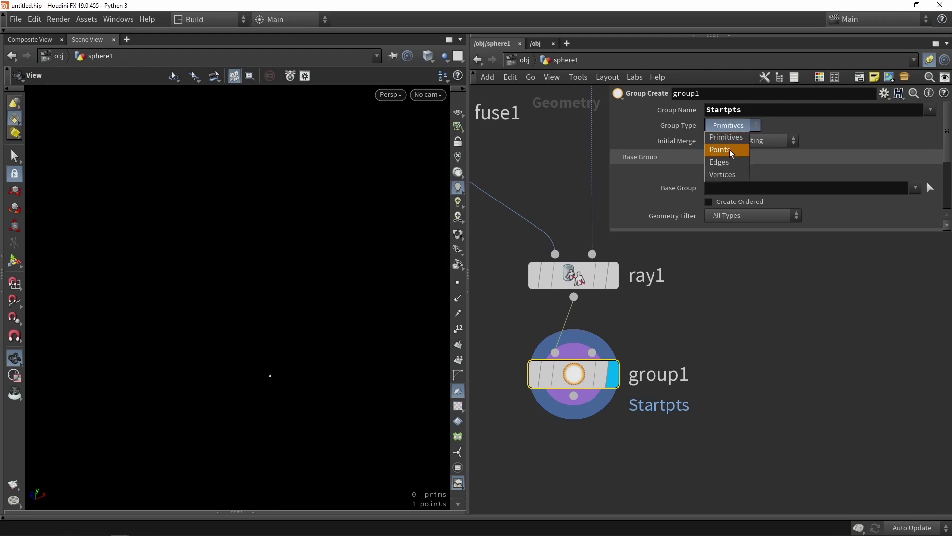
left_click(729, 150)
mouse_move(608, 377)
scroll(608, 377, "down", 8)
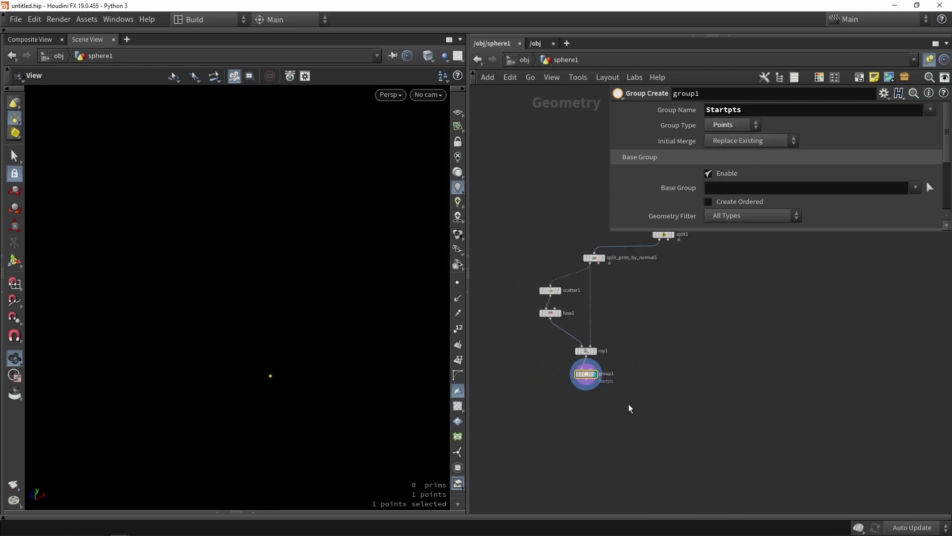
Enclose the five nodes from split_prim_by_normal1 to group1 in a network box and move it farther below split1.
left_click_drag(633, 408, 534, 246)
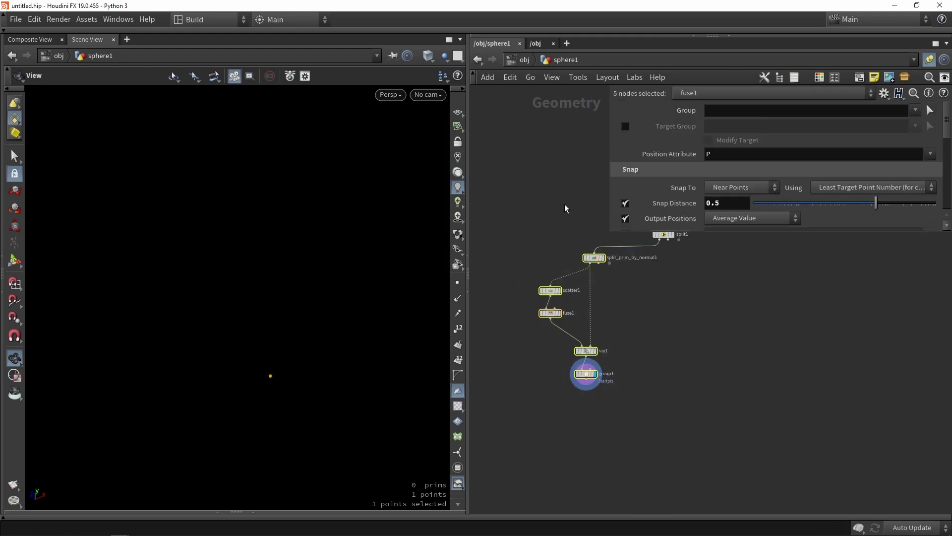
left_click(854, 77)
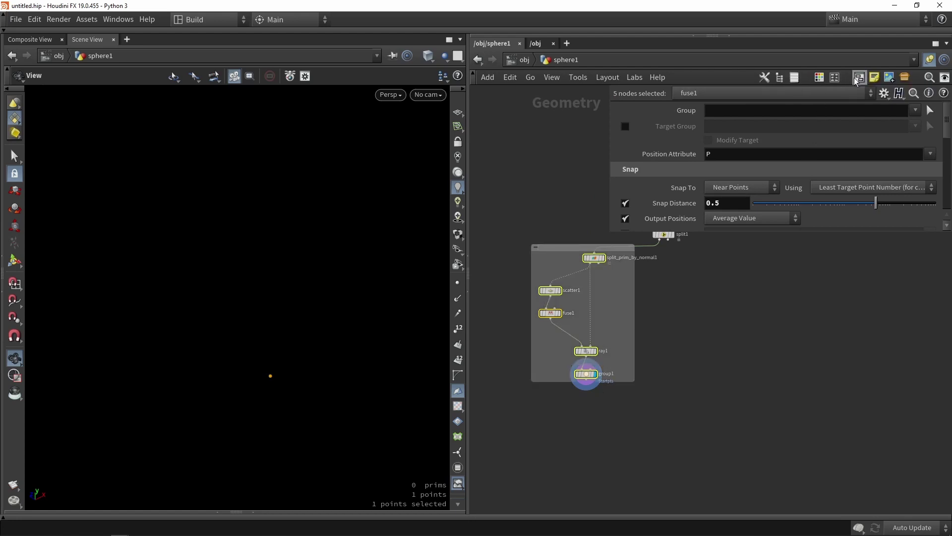
left_click_drag(554, 247, 545, 299)
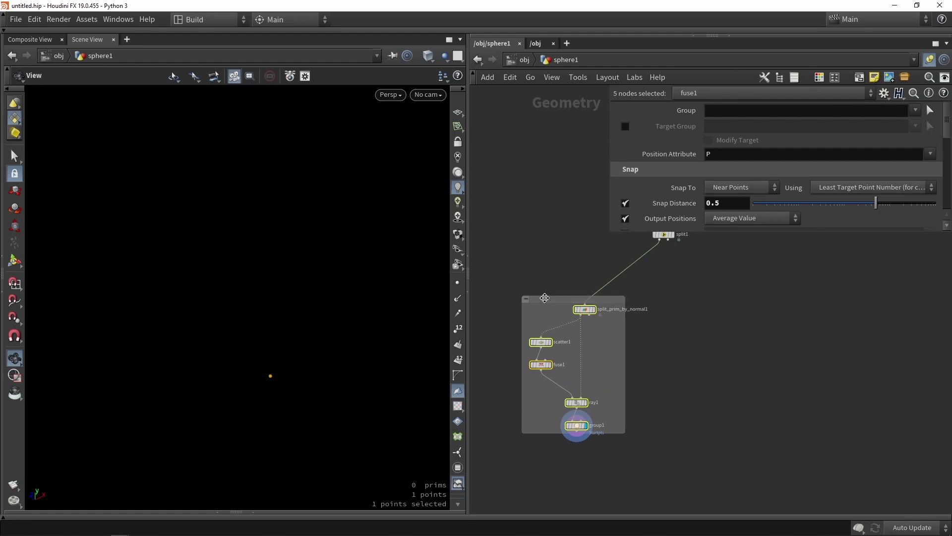
Title the network box "start pts" and move it aside to free space beneath split1.
double_click(545, 300)
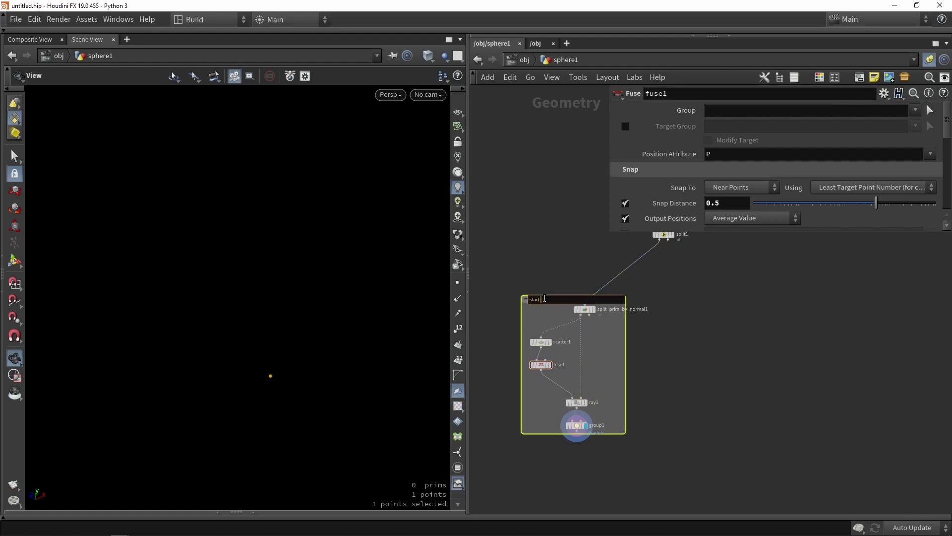
type("start pts")
key("Return")
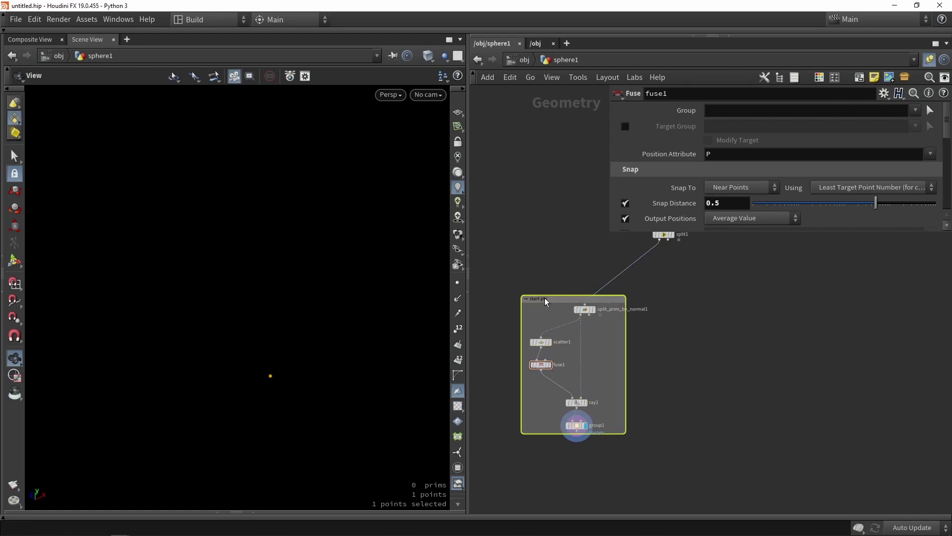
left_click_drag(574, 300, 537, 294)
left_click(633, 299)
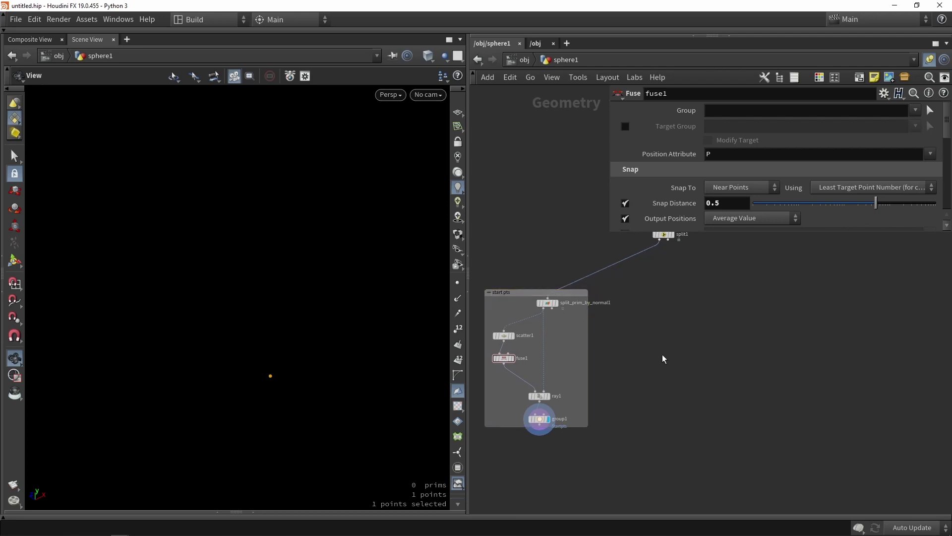
Add a Remesh node below split1, wire split1's second output into it and display it.
key("Tab")
type("rem")
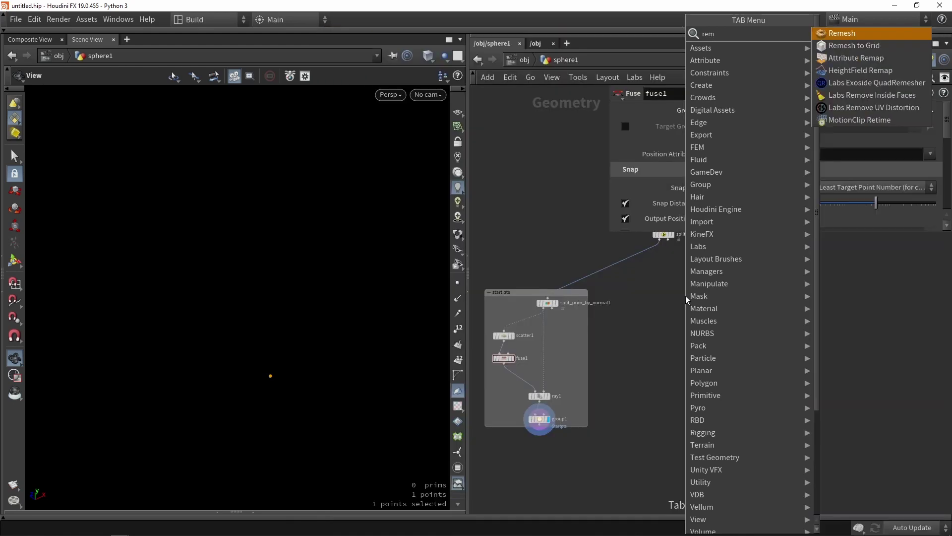
key("Return")
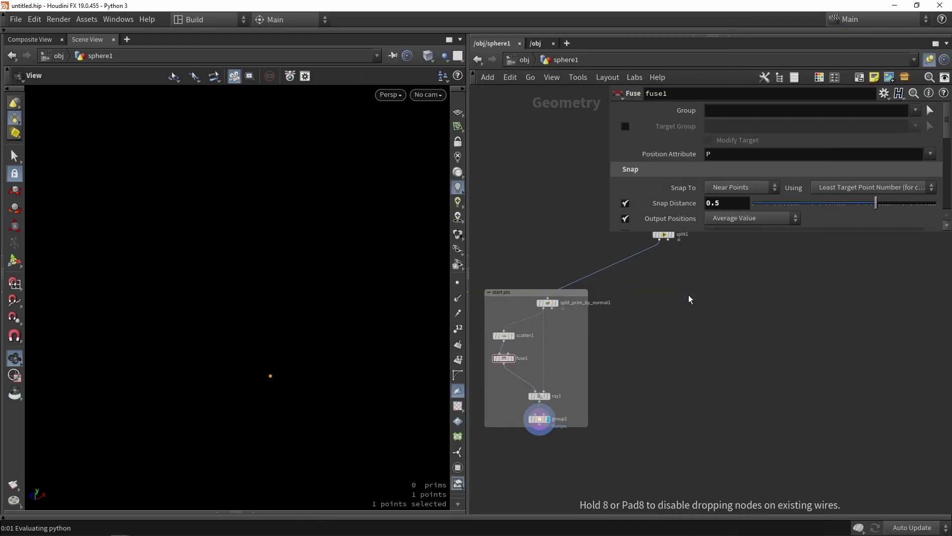
left_click(687, 295)
scroll(671, 286, "up", 3)
left_click_drag(667, 276, 732, 394)
left_click(709, 356)
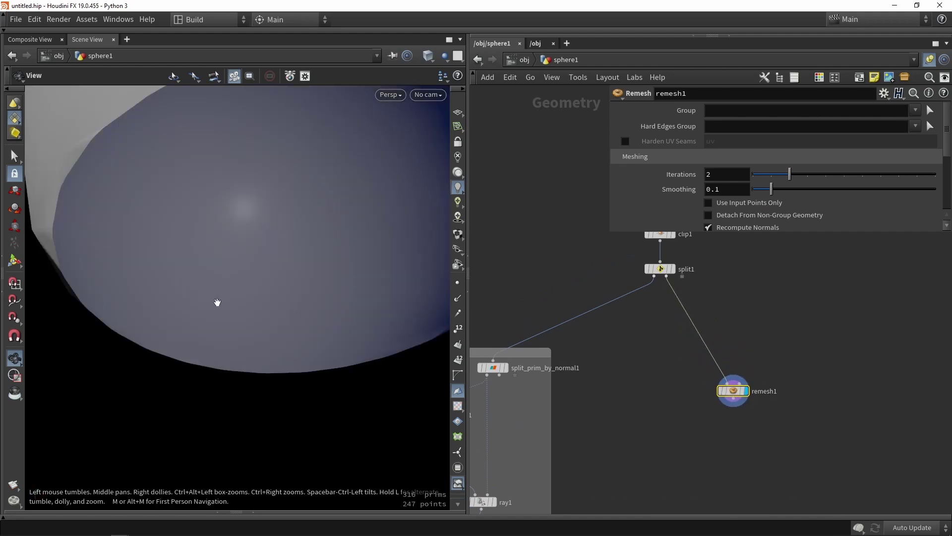
Show the remeshed sphere in wireframe and set the Remesh node's Target Size to 0.02.
key("w")
scroll(223, 230, "down", 5)
left_click_drag(223, 228, 288, 218)
scroll(730, 180, "down", 2)
scroll(729, 180, "down", 2)
left_click_drag(781, 184, 766, 186)
left_click(734, 188)
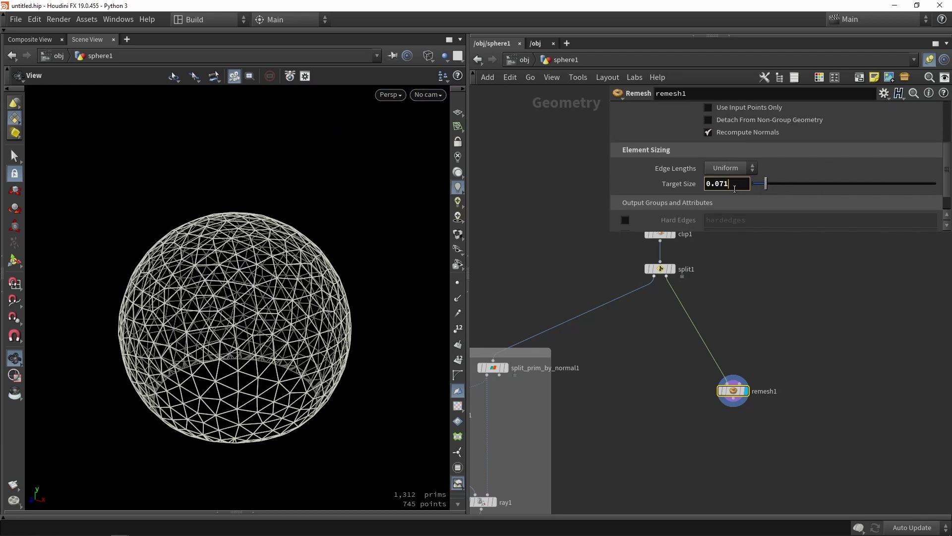
type("0.02")
key("Return")
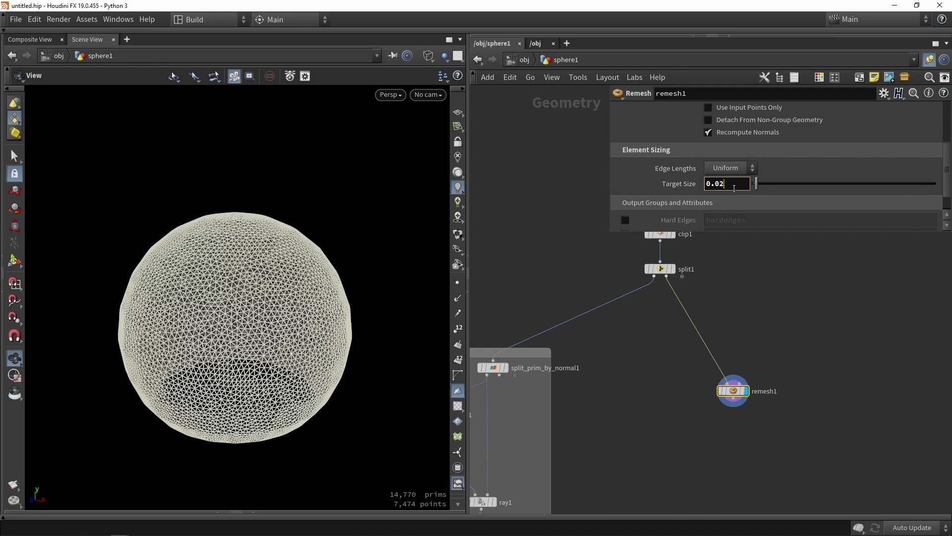
Add an Attribute Noise node directly below remesh1, display it and return the viewport to smooth shading.
middle_click_drag(651, 389, 584, 329)
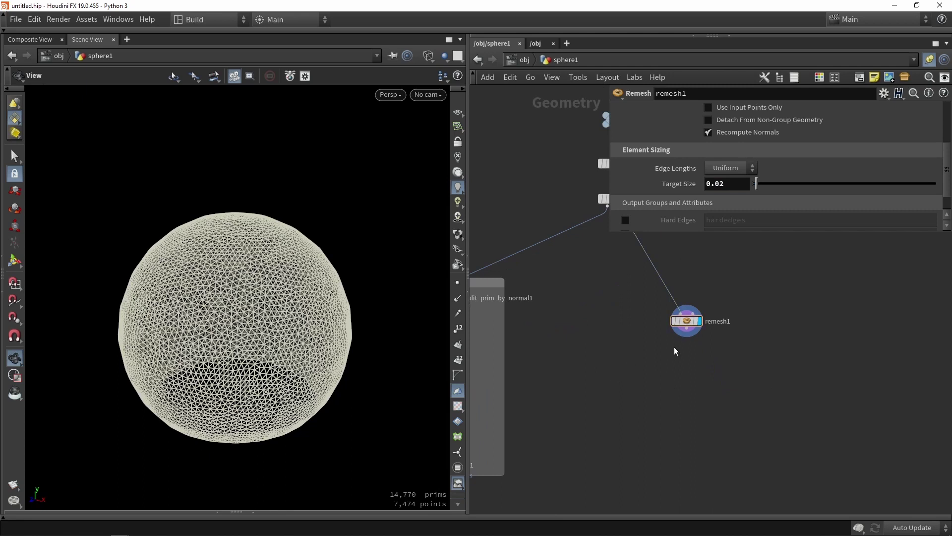
scroll(674, 347, "up", 2)
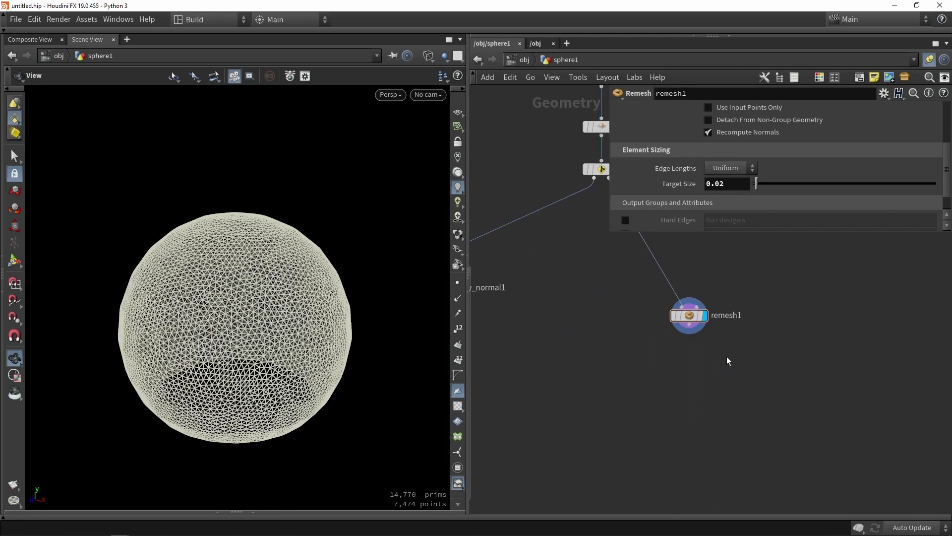
key("Tab")
type("noise")
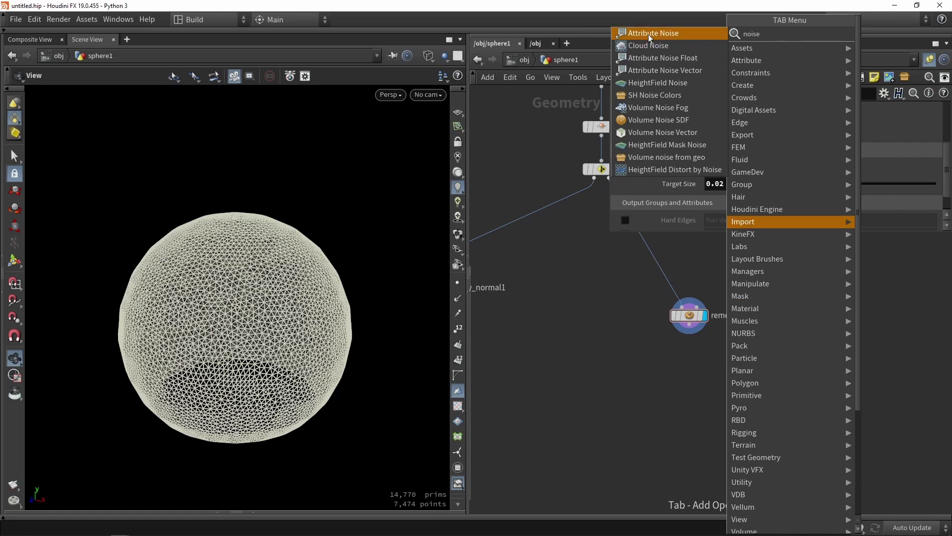
key("Return")
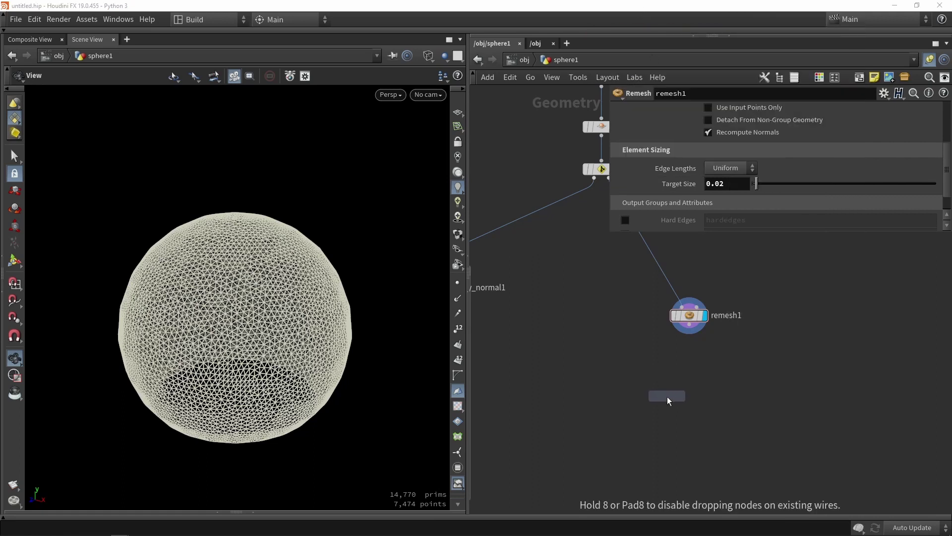
left_click(676, 375)
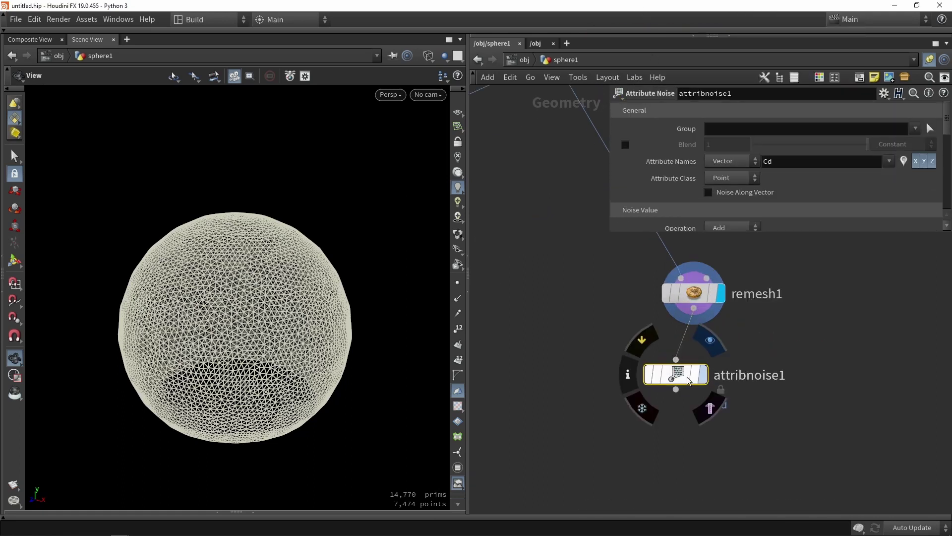
left_click_drag(676, 375, 702, 352)
key("shift+w")
left_click_drag(341, 304, 307, 342)
Set the Attribute Noise to a Float attribute named density.
left_click(724, 158)
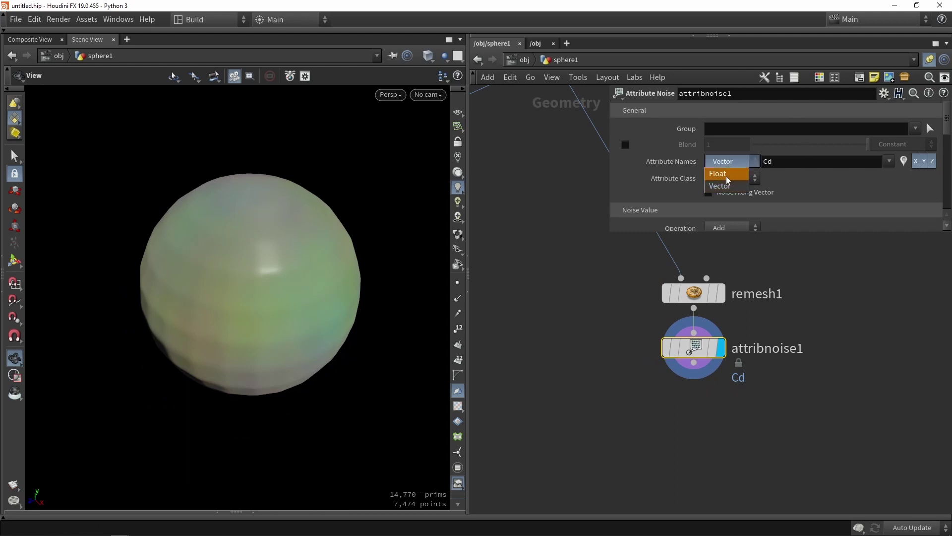
left_click(722, 165)
left_click(792, 160)
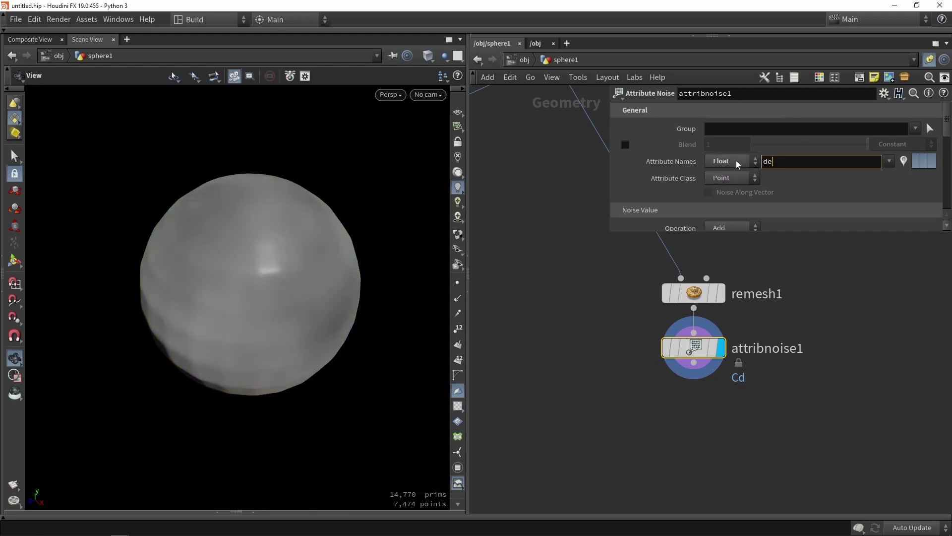
type("density")
key("Return")
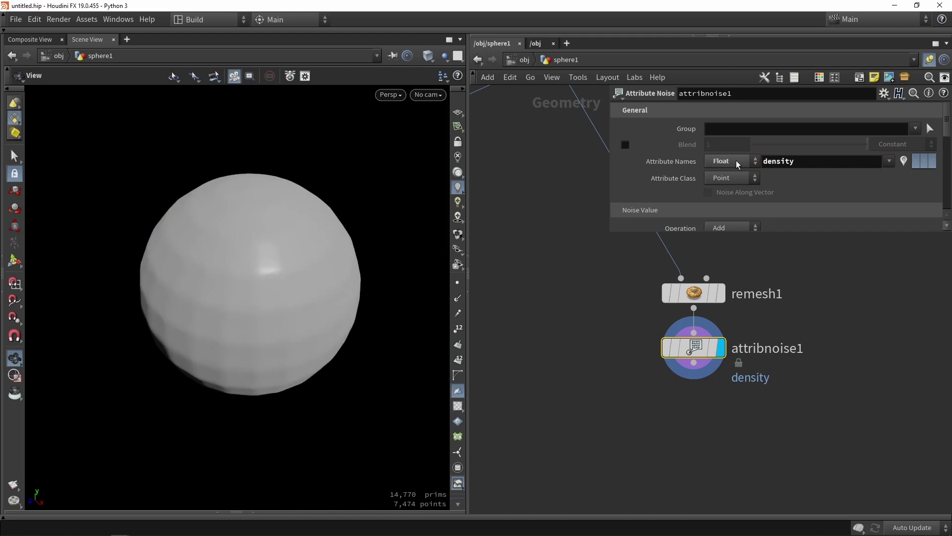
Visualize the density attribute on the sphere and inspect its color distribution from the side.
left_click_drag(276, 317, 301, 295)
left_click(903, 162)
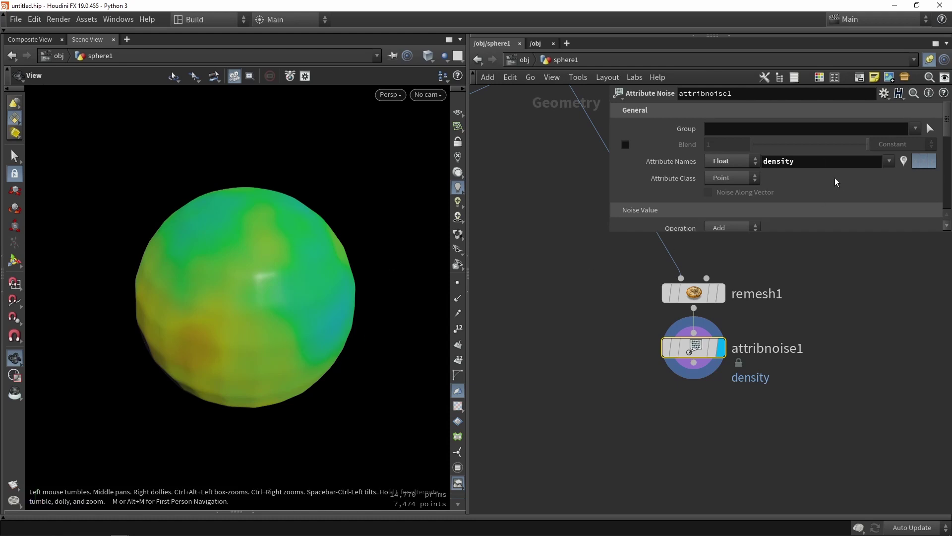
scroll(824, 171, "down", 6)
left_click_drag(294, 346, 348, 308)
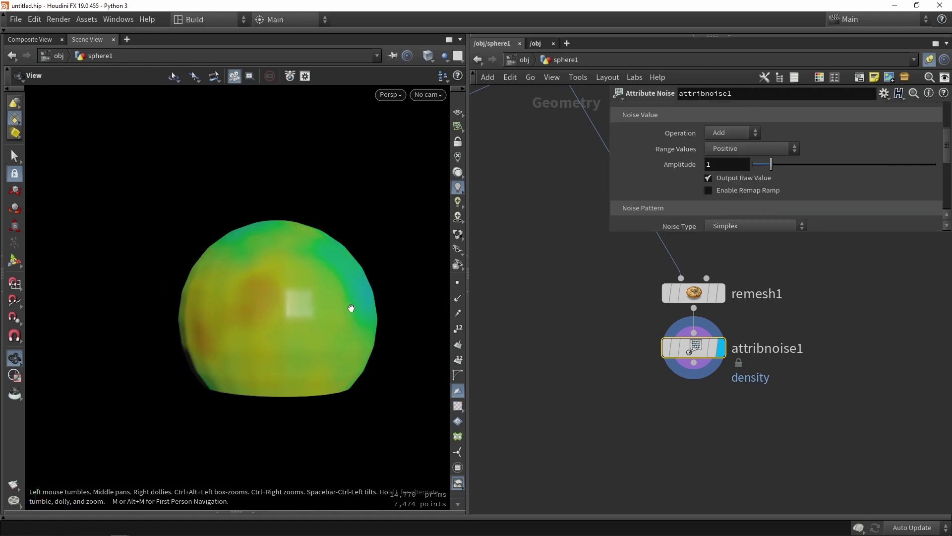
Change the density visualizer's Color Ramp to a black-to-white gradient and close its settings.
scroll(460, 381, "down", 3)
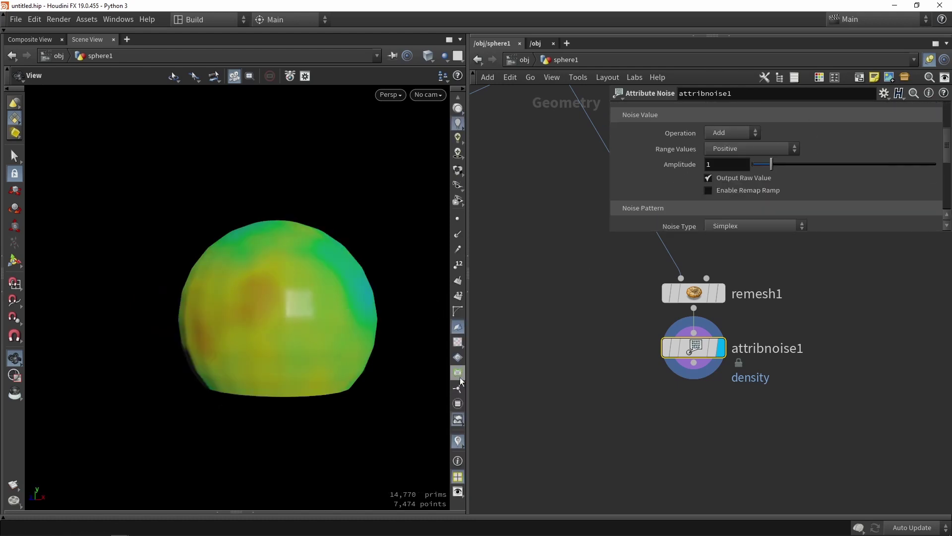
left_click(457, 443)
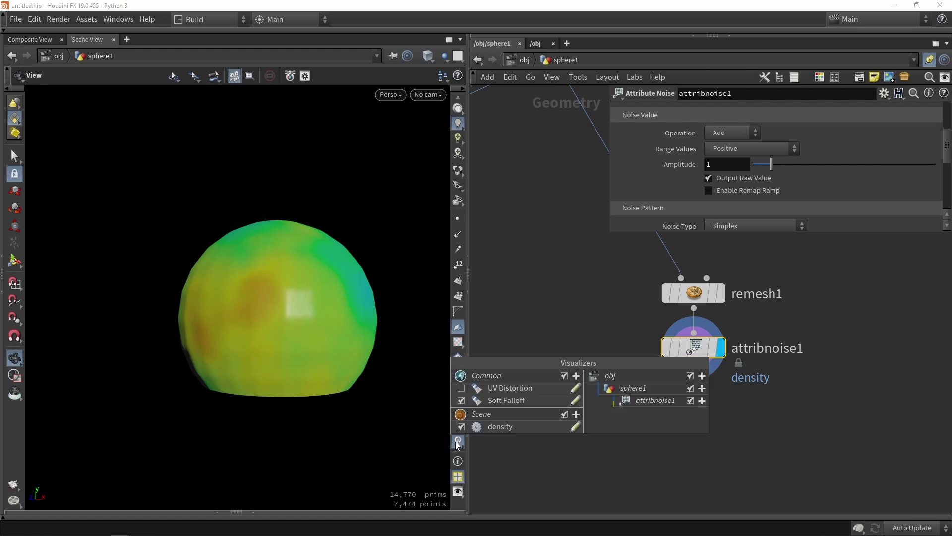
left_click(576, 427)
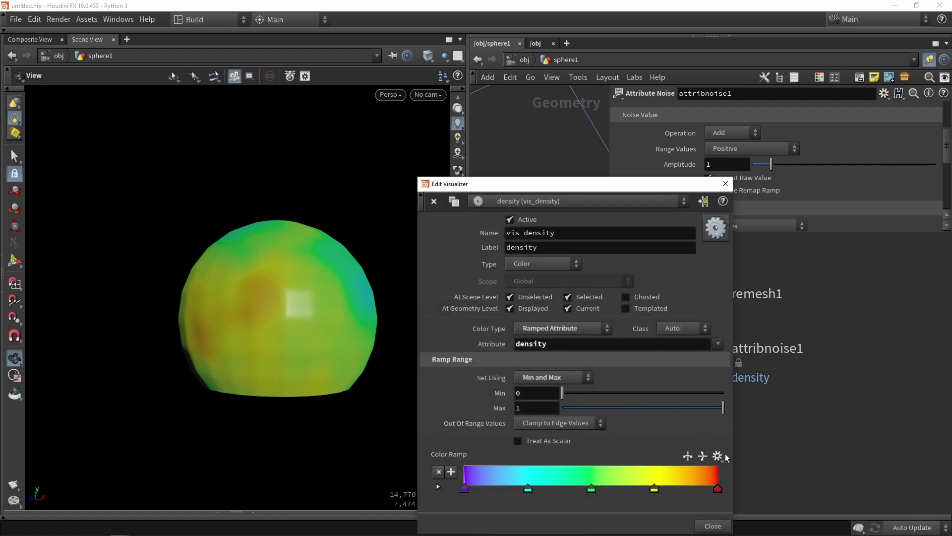
left_click(724, 457)
left_click(727, 304)
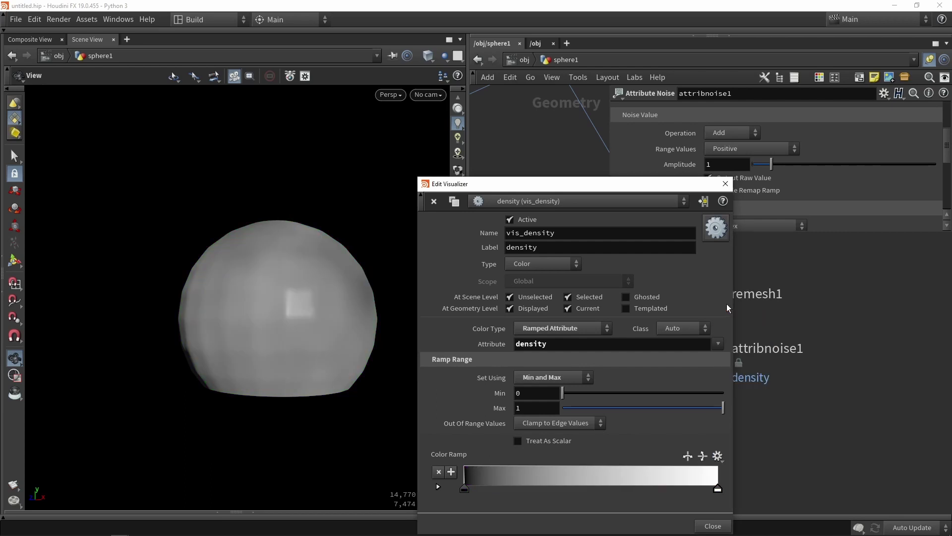
left_click(725, 184)
left_click_drag(332, 276, 319, 321)
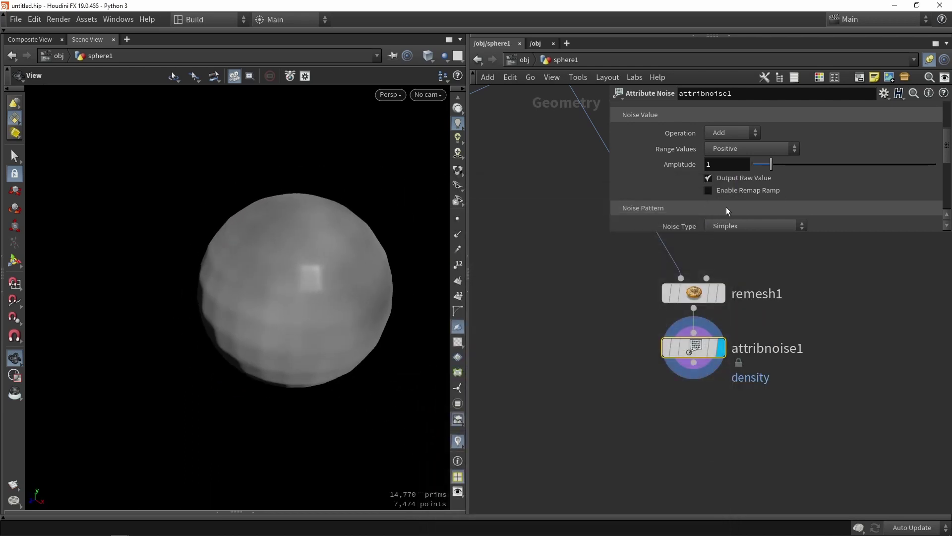
Try a different Amplitude for the density noise and reset it to the default.
scroll(785, 180, "down", 2)
left_click(781, 133)
mouse_move(781, 132)
left_mouse_down()
mouse_move(831, 135)
mouse_move(767, 139)
mouse_move(774, 144)
left_mouse_up()
middle_click(717, 134, "ctrl")
scroll(758, 188, "down", 2)
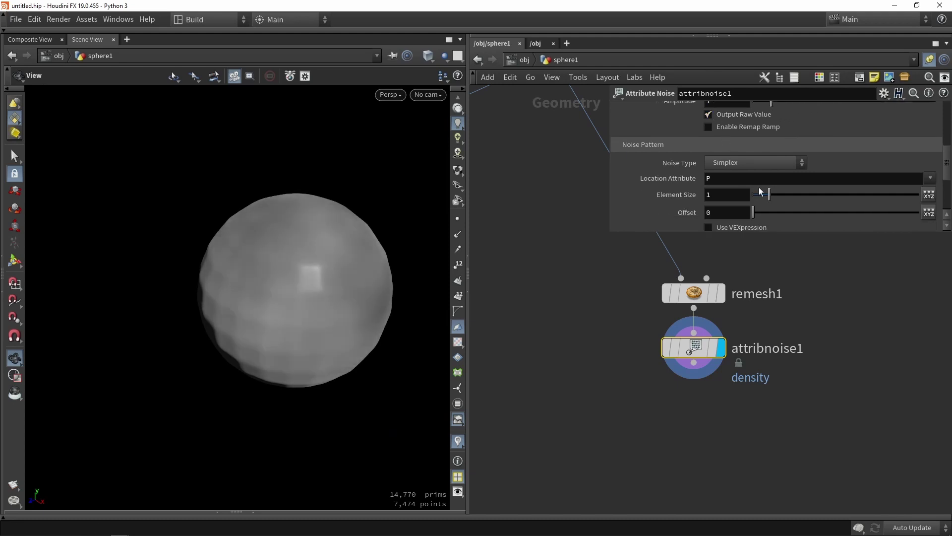
Set the density noise's Element Size to 0.69 and Offset to 6.9.
mouse_move(769, 195)
left_mouse_down()
mouse_move(793, 198)
mouse_move(761, 196)
mouse_move(766, 215)
mouse_move(775, 213)
left_mouse_up()
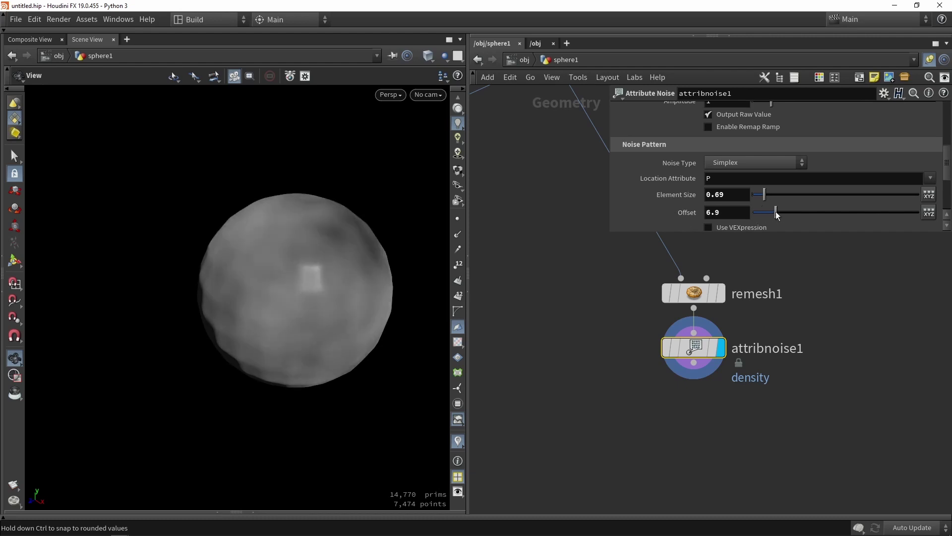
scroll(703, 201, "down", 3)
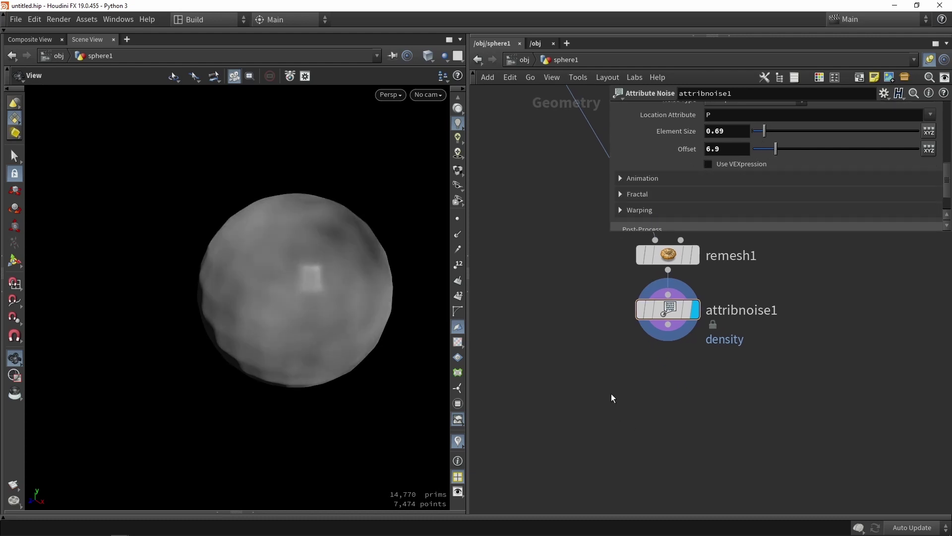
Add a Scatter node fed by attribnoise1 and display its points.
key("Tab")
type("scatt")
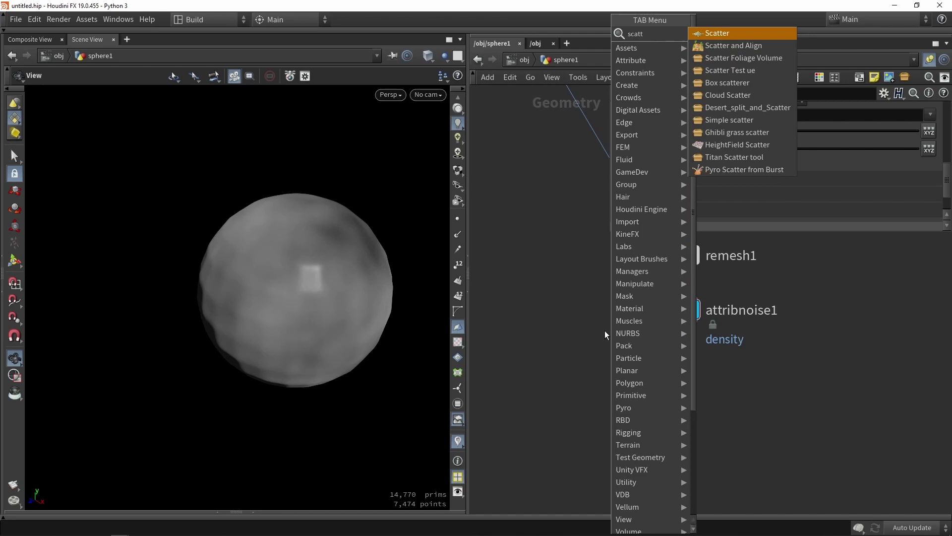
left_click(717, 35)
left_click(685, 380)
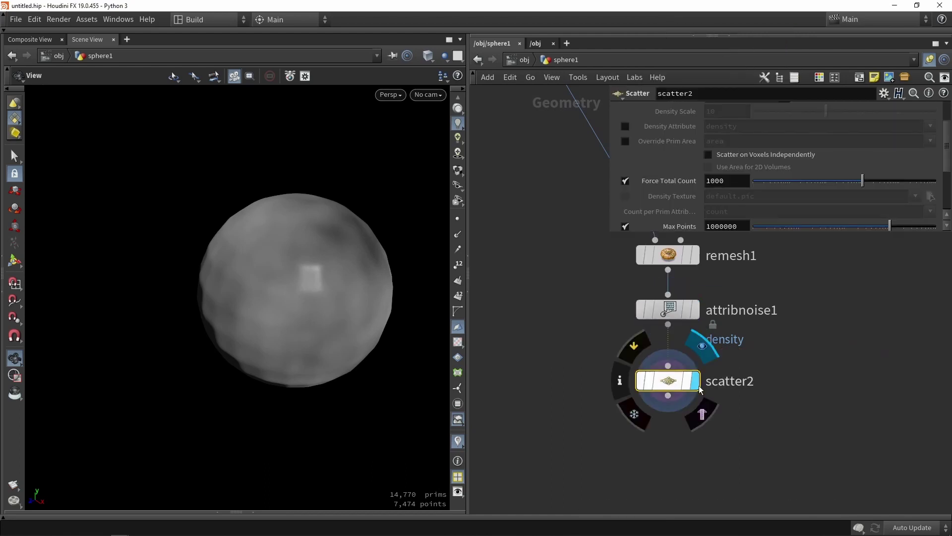
left_click_drag(685, 380, 685, 396)
scroll(615, 180, "up", 2)
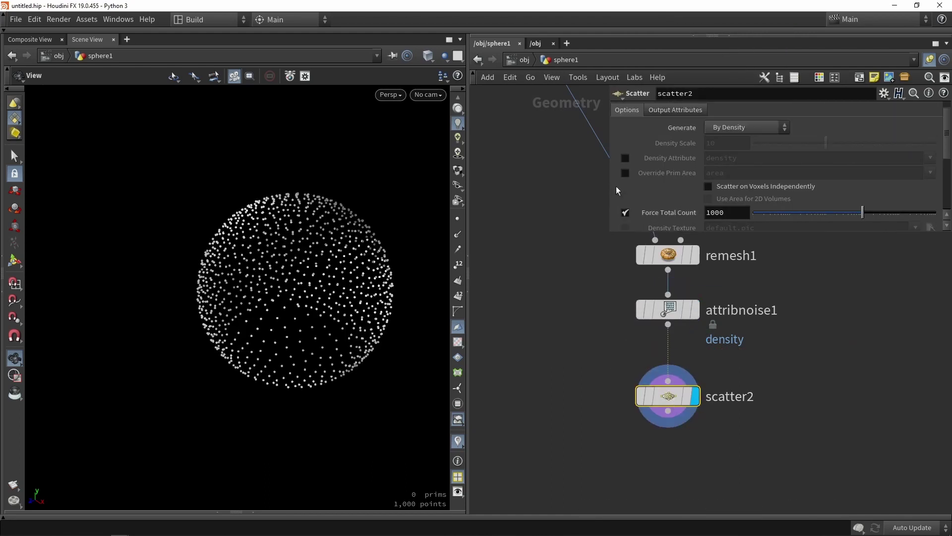
Turn off the scatter's Force Total Count, set Density Scale to 528.234, and enable the density attribute.
left_click(626, 213)
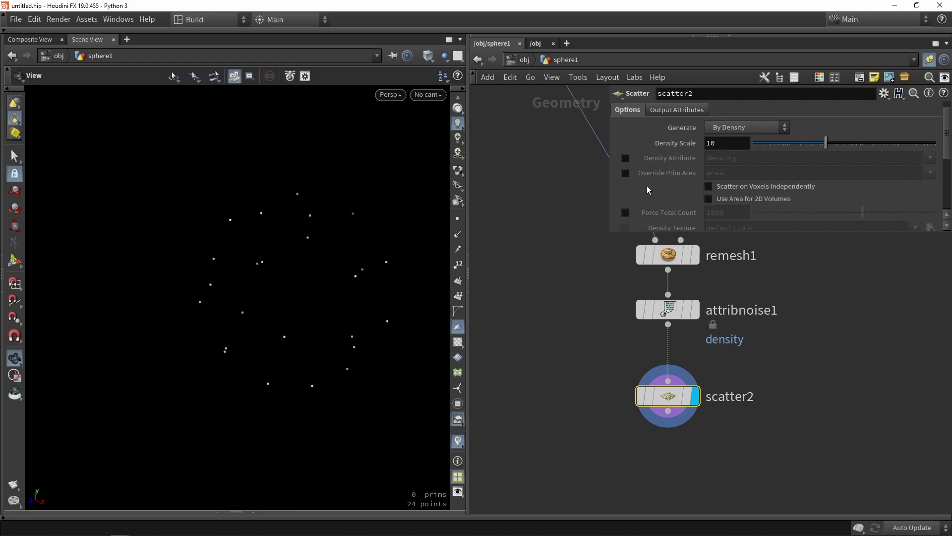
left_click_drag(838, 147, 889, 146)
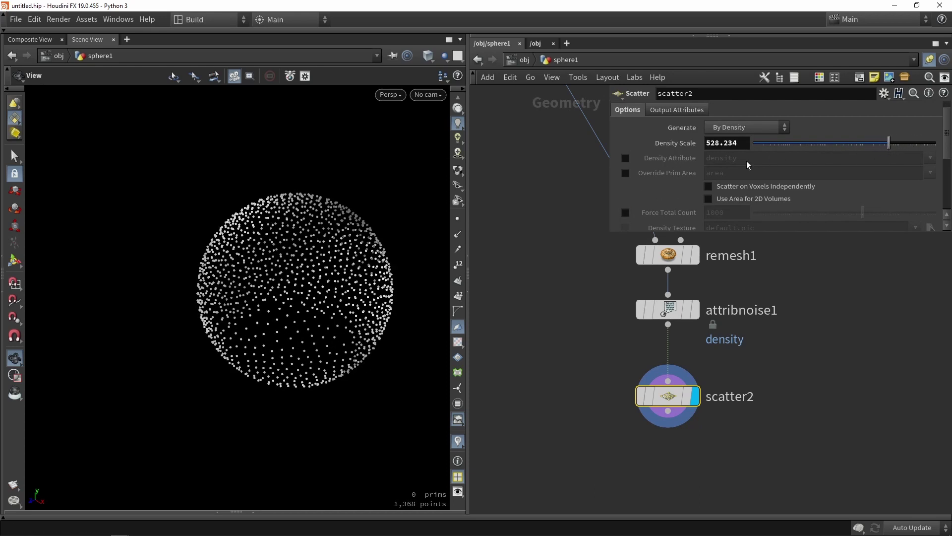
left_click(625, 157)
left_click_drag(276, 283, 238, 280)
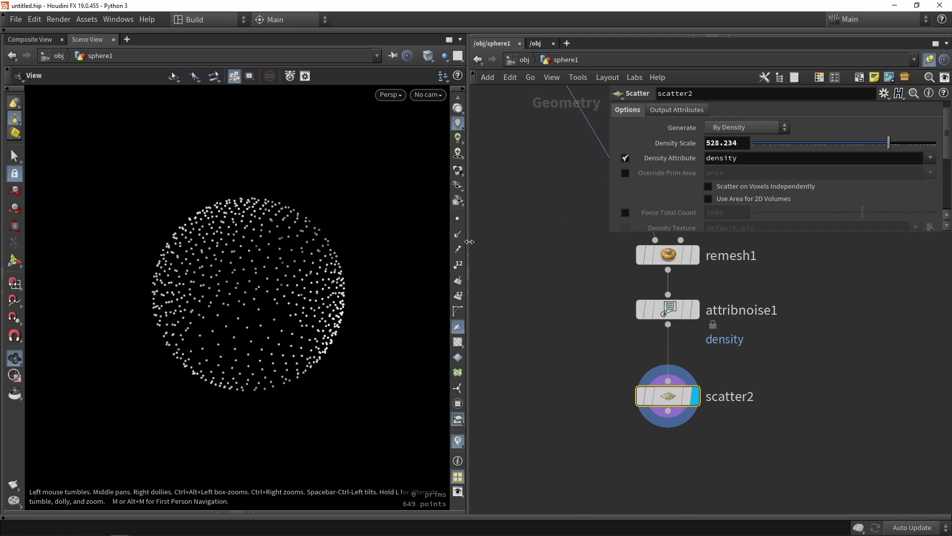
Try a Density Scale of 9393.47 on the scatter and inspect the point distribution from several angles.
left_click_drag(891, 145, 934, 144)
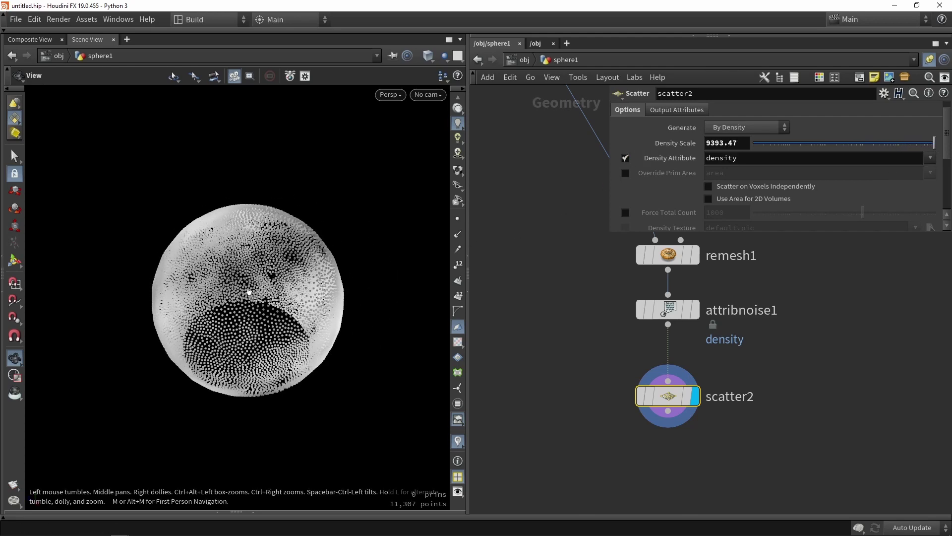
left_click_drag(326, 336, 225, 274)
scroll(377, 233, "up", 5)
scroll(225, 274, "up", 5)
scroll(225, 274, "down", 3)
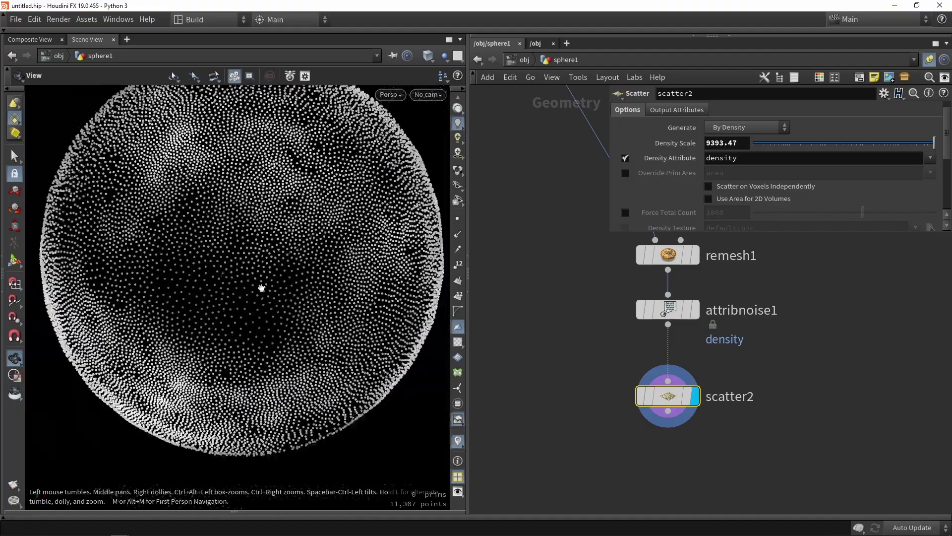
left_click_drag(275, 240, 229, 297)
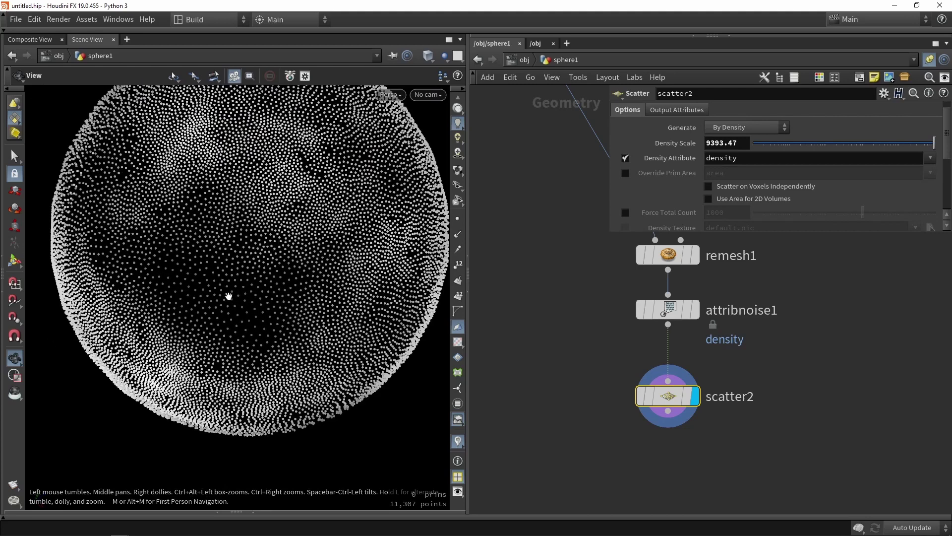
Display the attribnoise1 result and set the noise Offset to 13.4.
left_click(698, 314)
left_click(669, 314)
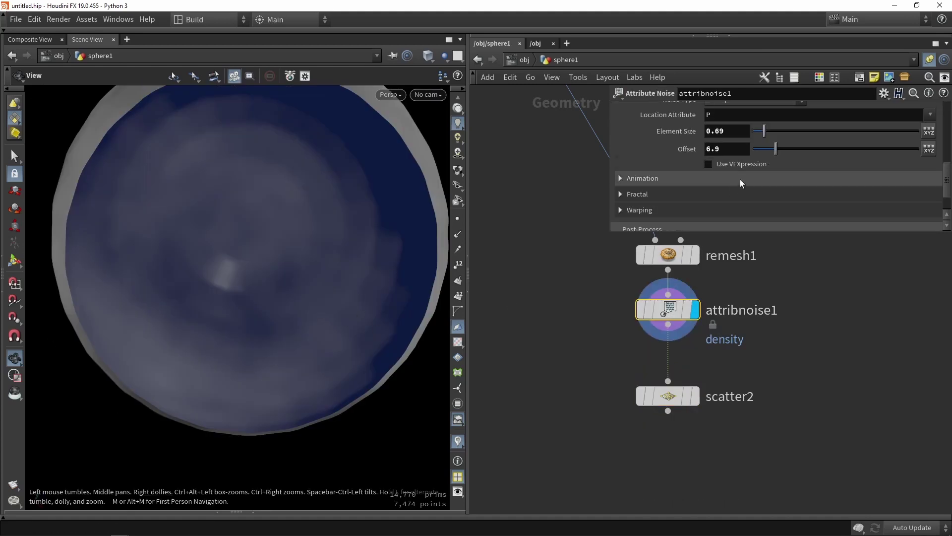
scroll(734, 178, "down", 1)
scroll(734, 183, "up", 1)
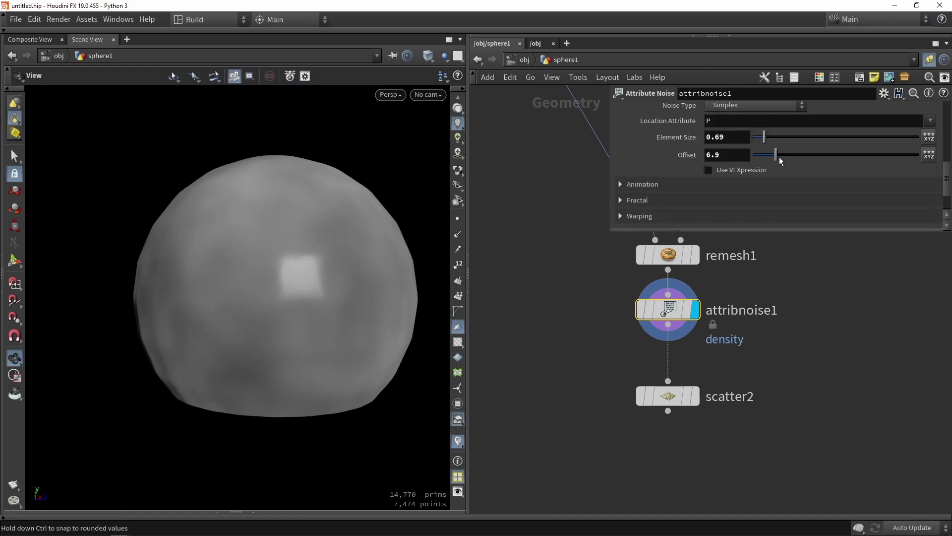
left_click_drag(776, 155, 798, 155)
scroll(590, 182, "up", 3)
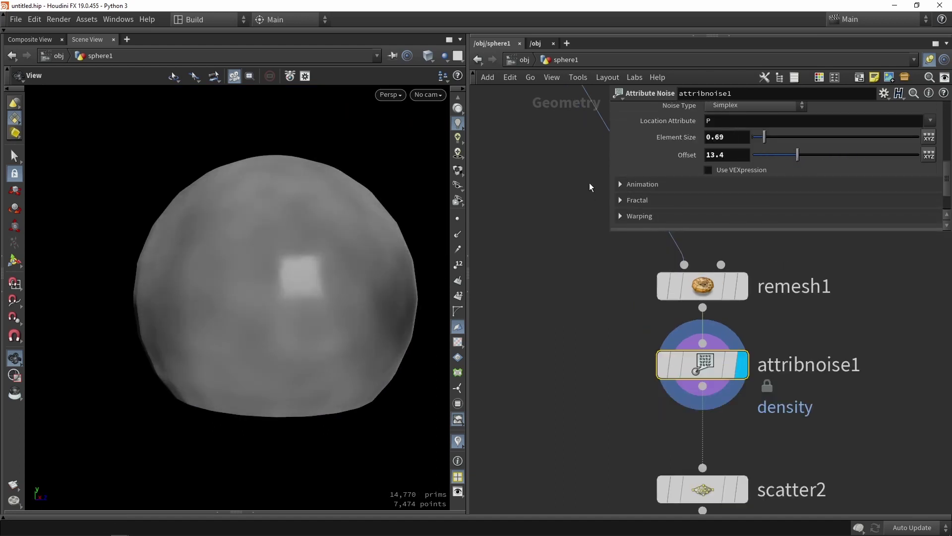
Try an Amplitude of 2.83 for the density noise.
scroll(643, 172, "up", 1)
scroll(733, 129, "up", 2)
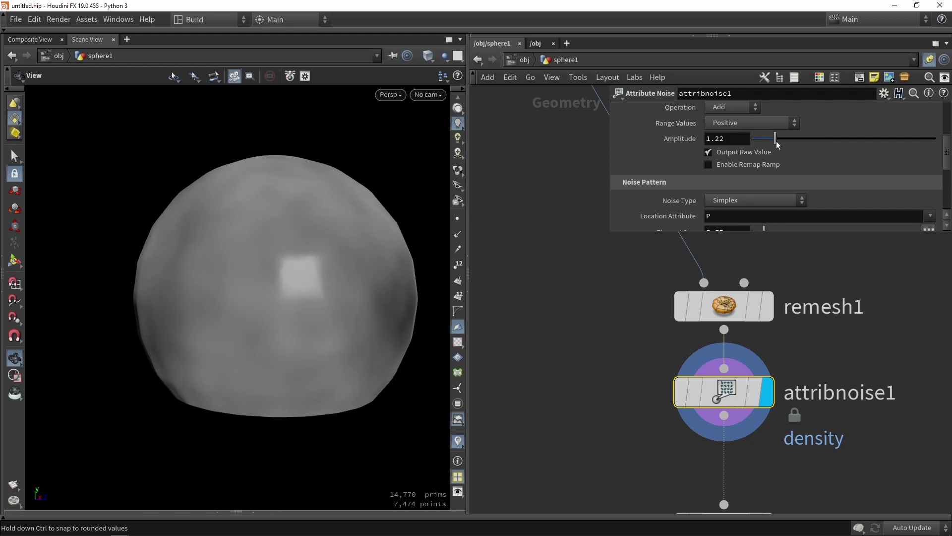
left_click_drag(776, 141, 805, 141)
scroll(616, 329, "down", 3)
Display the scatter2 points again and check how they follow the stronger density noise.
key("r")
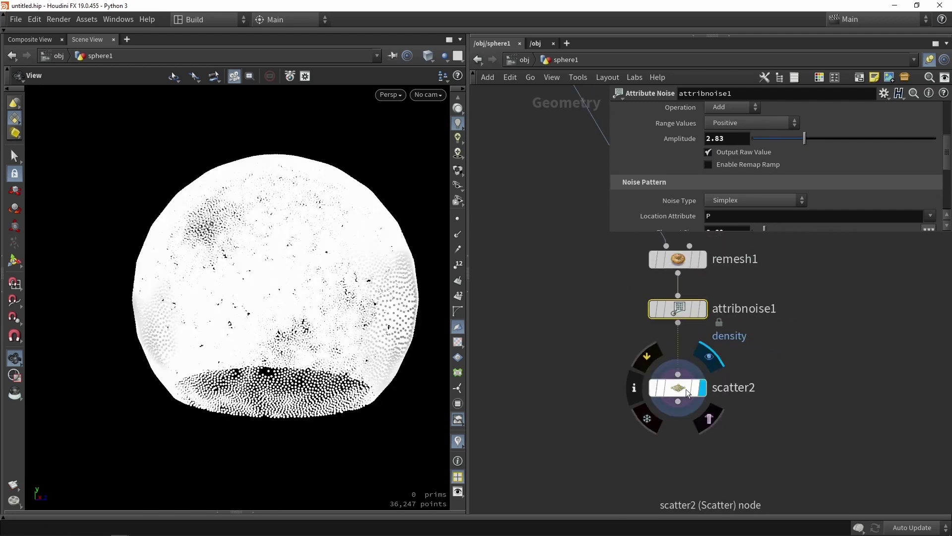
left_click(687, 393)
left_click_drag(297, 303, 446, 251)
scroll(342, 194, "down", 2)
middle_click_drag(238, 293, 300, 283)
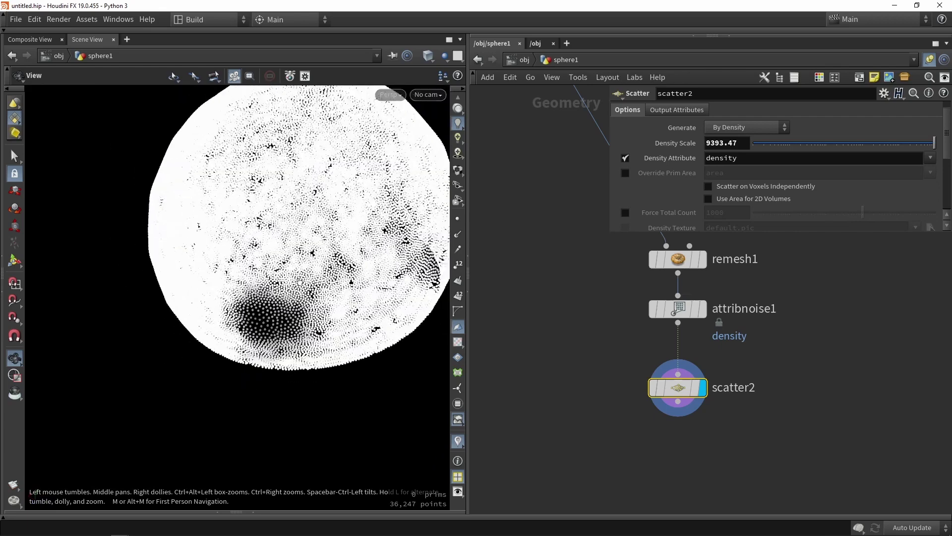
mouse_move(300, 283)
left_mouse_down()
mouse_move(279, 296)
mouse_move(308, 281)
left_mouse_up()
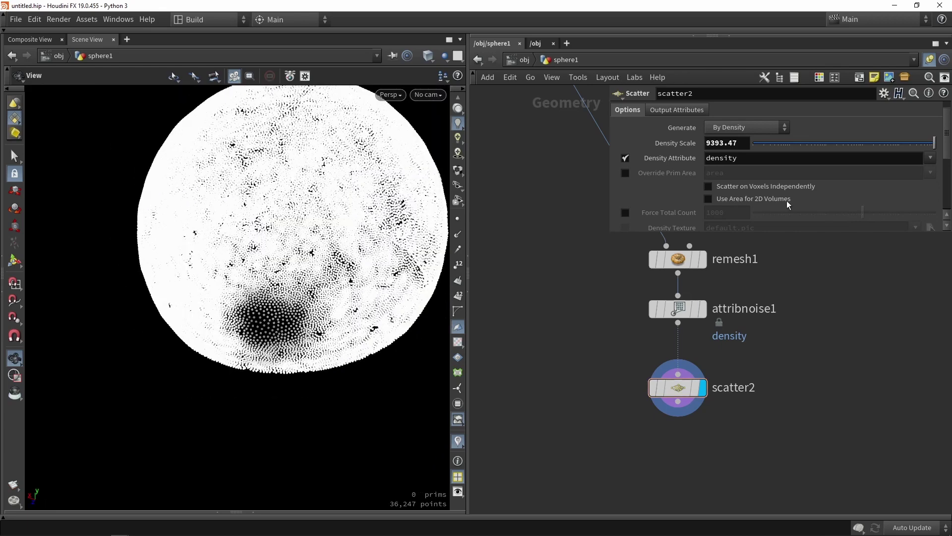
Set the scatter's Density Scale to 657.559 and check the points around the sphere.
mouse_move(900, 141)
left_mouse_down()
mouse_move(859, 146)
mouse_move(918, 148)
mouse_move(892, 149)
left_mouse_up()
left_click_drag(272, 239, 296, 298)
scroll(276, 293, "down", 5)
scroll(296, 298, "up", 5)
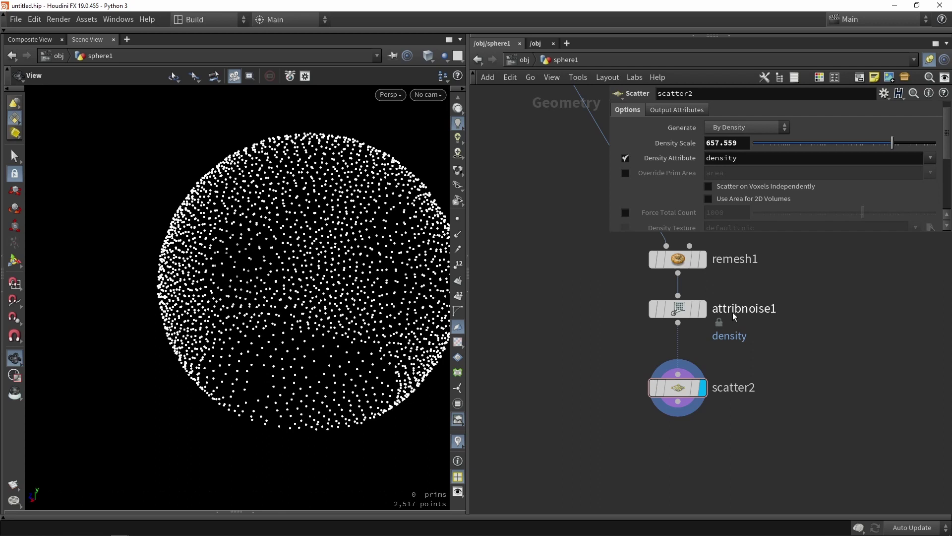
Set the Amplitude of the density noise in attribnoise1 to 1.01.
left_click(677, 308)
scroll(749, 186, "up", 2)
left_click_drag(807, 173, 772, 165)
scroll(347, 315, "down", 3)
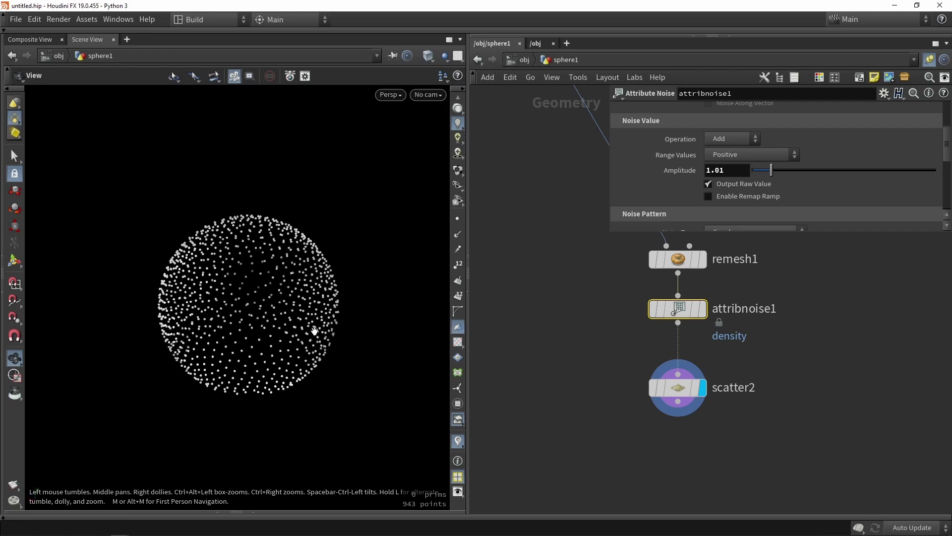
Add a Point Jitter node after scatter2, display it, and set its Scale to 0.
middle_click_drag(564, 411, 596, 357)
scroll(597, 353, "down", 2)
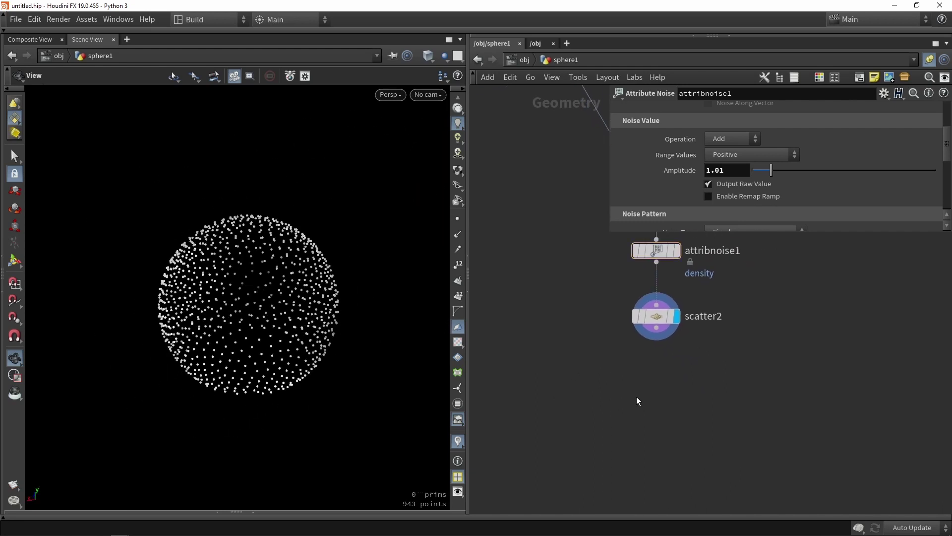
key("Tab")
type("jit")
key("Return")
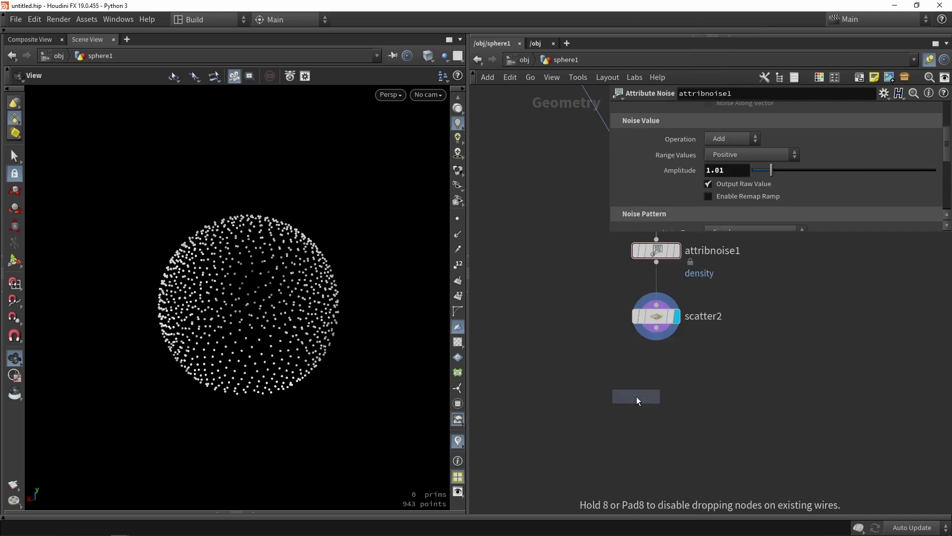
left_click(599, 388)
scroll(597, 388, "up", 2)
left_click_drag(669, 317, 697, 358)
left_click(621, 387)
scroll(604, 399, "up", 2)
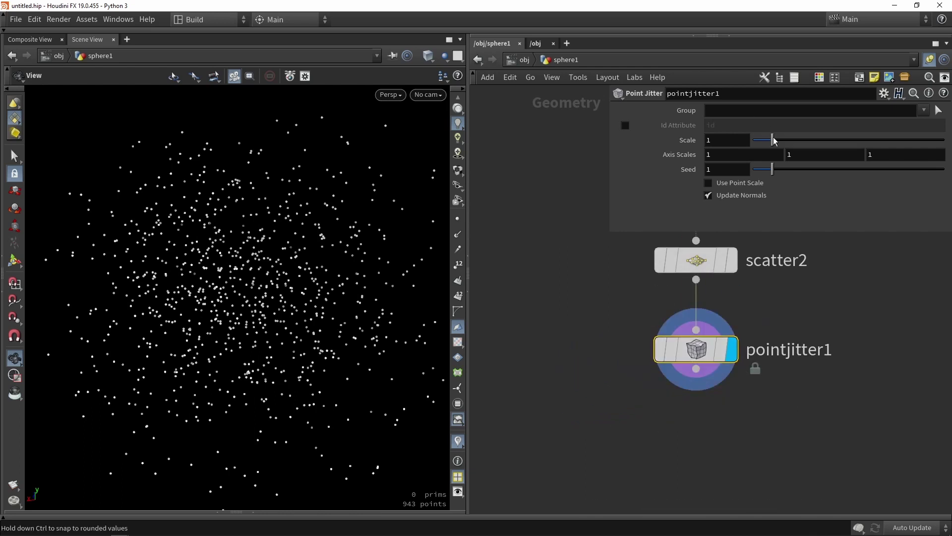
left_click_drag(774, 141, 753, 140)
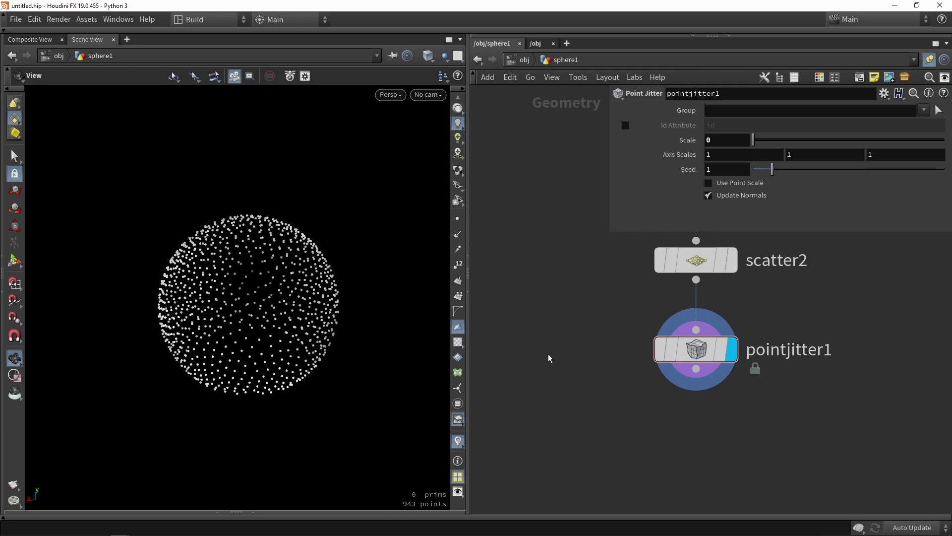
left_click_drag(753, 141, 753, 141)
Add a Group node, connect it to the output of pointjitter1, and display it.
key("Tab")
type("group")
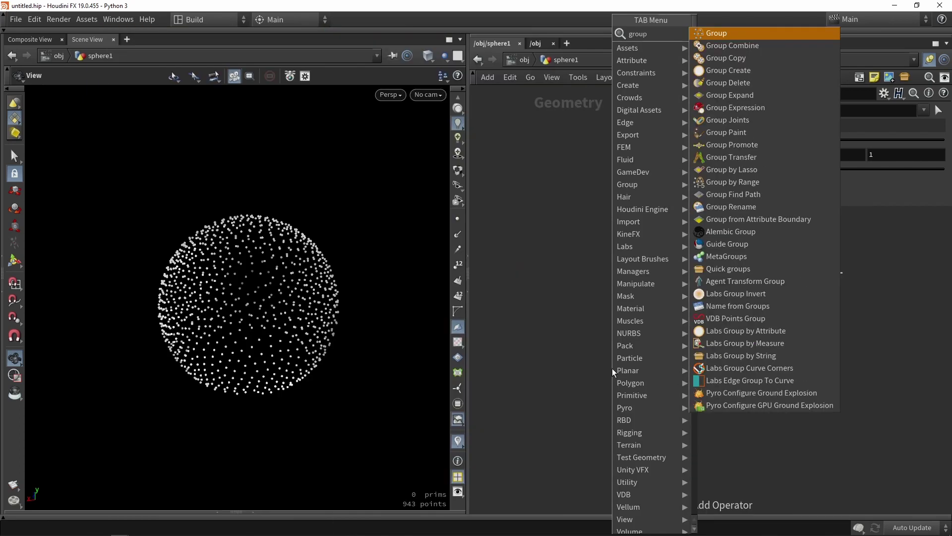
key("Return")
left_click(689, 400)
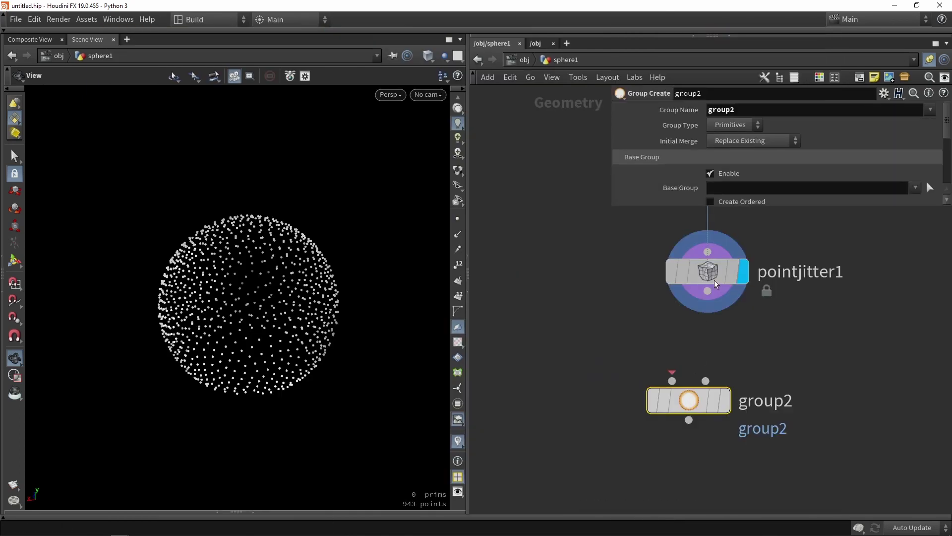
left_click_drag(707, 291, 698, 377)
Name the new group Endpts and set its Group Type to Points.
left_click_drag(742, 110, 620, 110)
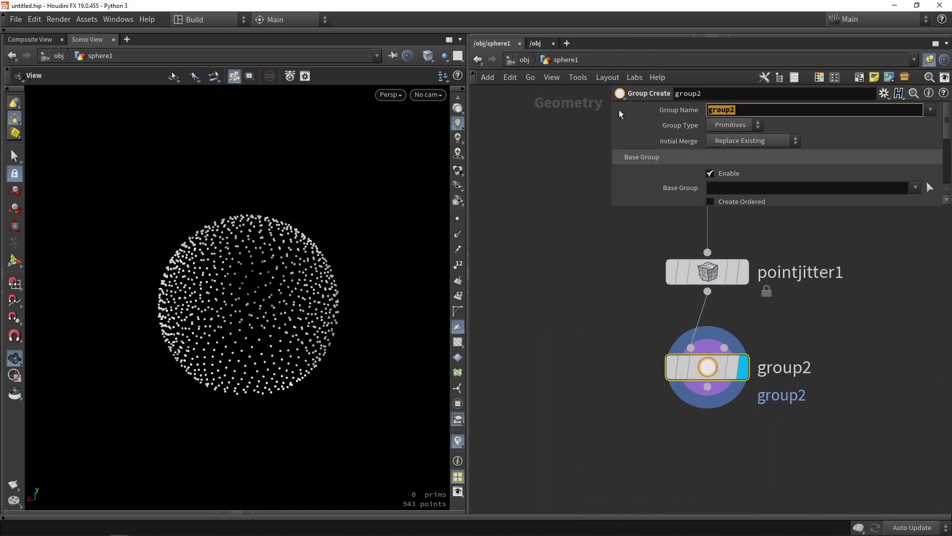
type("Endpts")
key("Return")
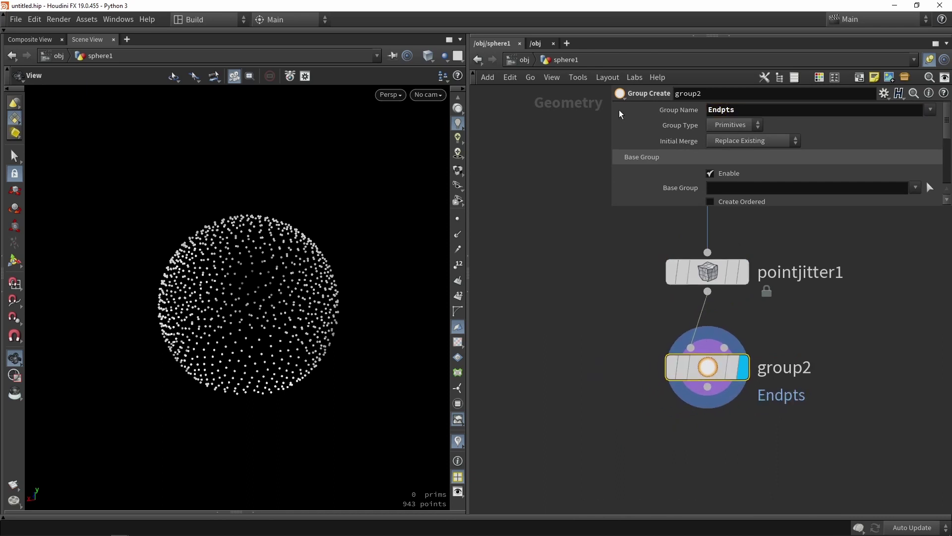
left_click(733, 122)
left_click(731, 150)
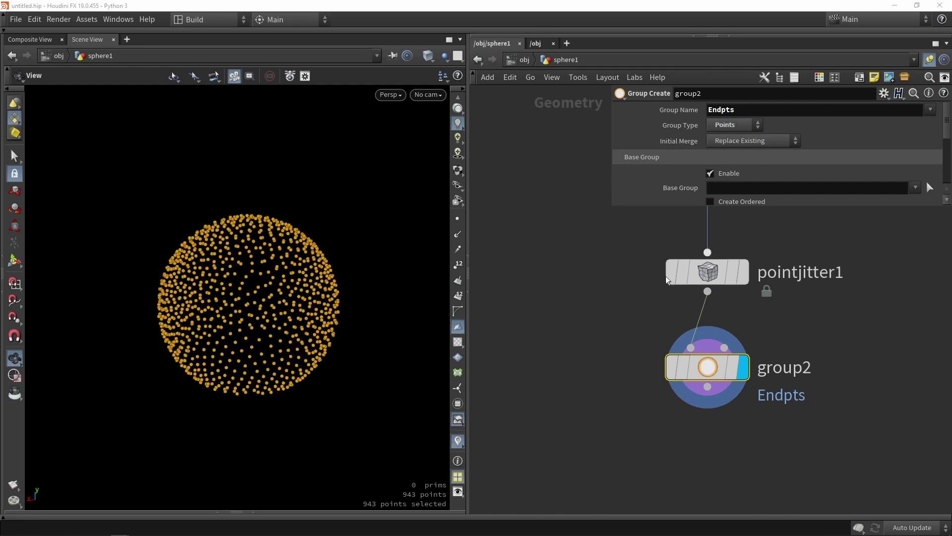
Enclose the remesh-to-group branch in a network box titled "end pts", place it beside the existing box, and enlarge it.
scroll(629, 329, "down", 8)
left_click_drag(758, 444, 642, 266)
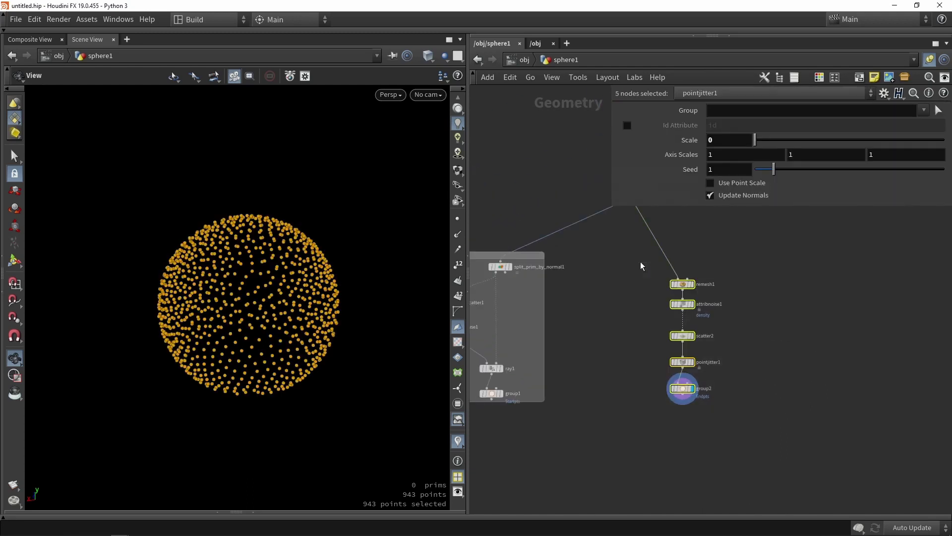
left_click(859, 78)
left_click_drag(699, 273, 645, 256)
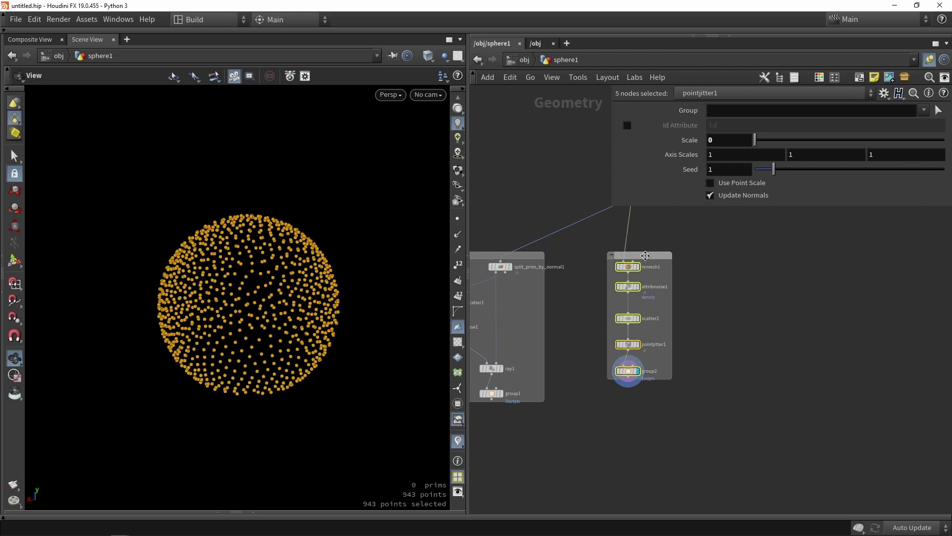
double_click(645, 255)
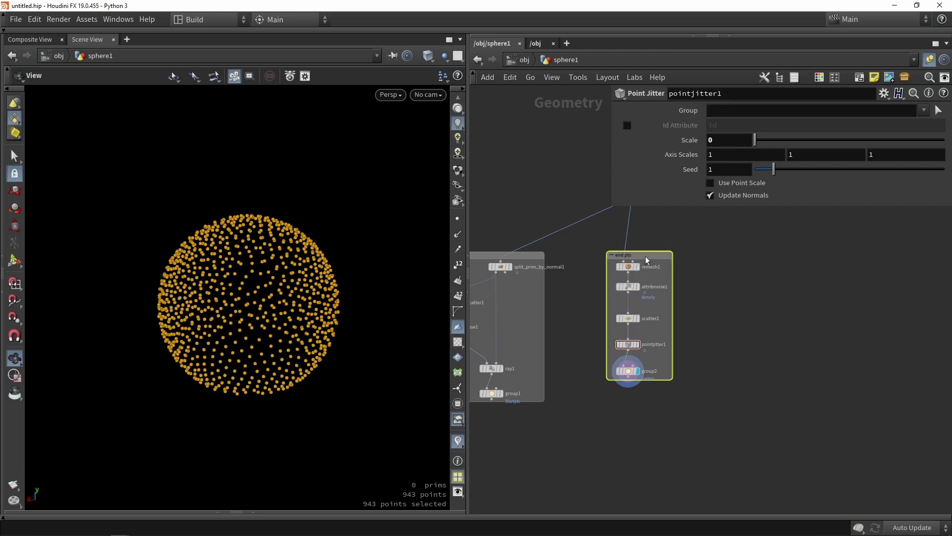
left_click_drag(673, 380, 688, 403)
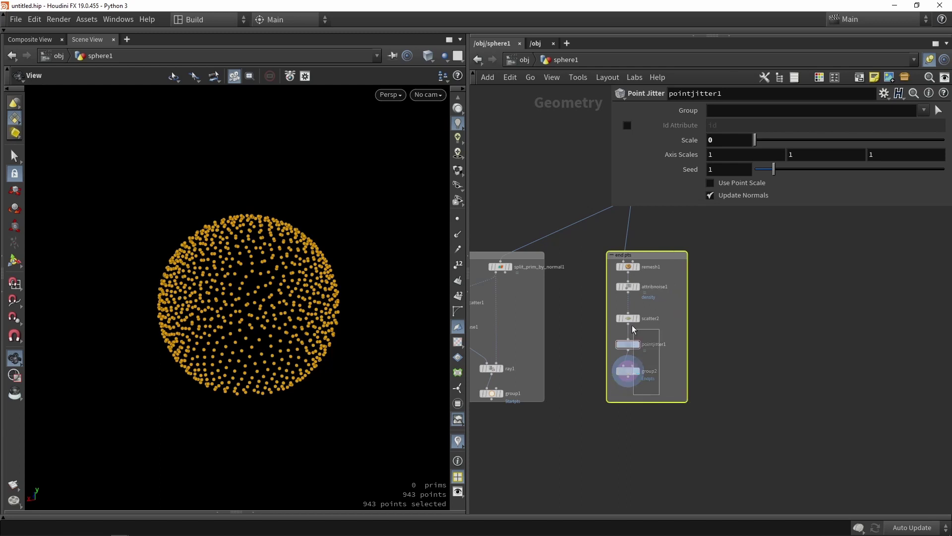
Arrange the nodes inside the "end pts" box into an evenly spaced column.
left_click_drag(620, 271, 645, 289)
key("shift+l")
left_click(620, 337)
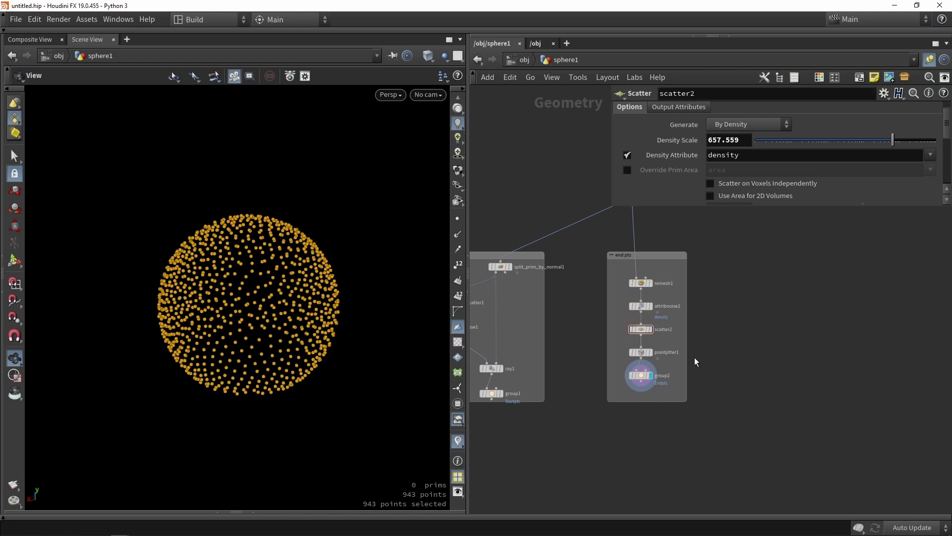
middle_click_drag(760, 316, 707, 329)
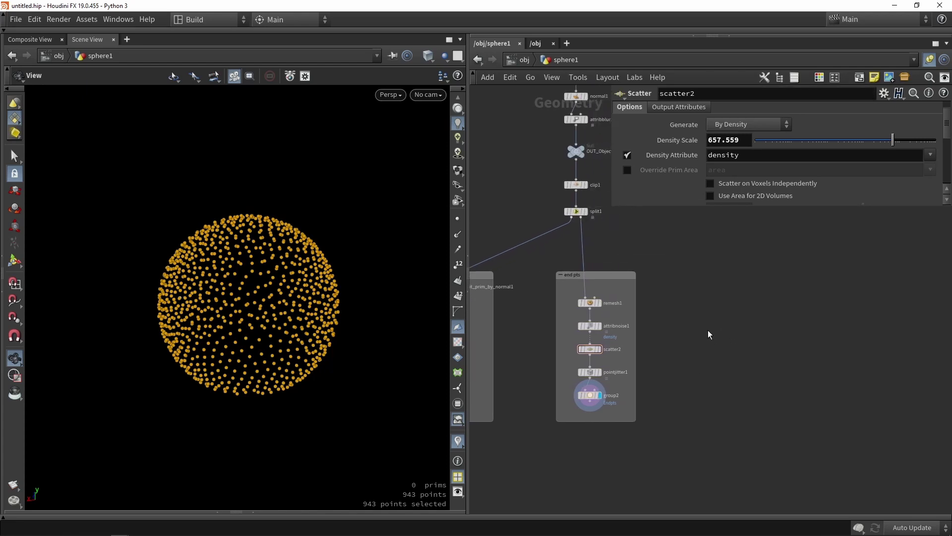
Add a Merge node below the "start pts" and "end pts" boxes.
key("h")
mouse_move(576, 381)
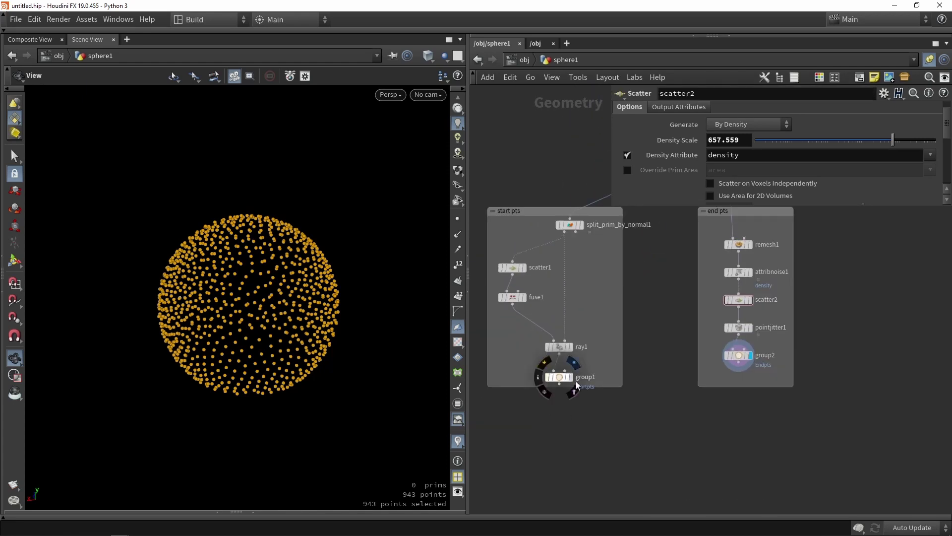
middle_click_drag(647, 412, 664, 346)
key("Tab")
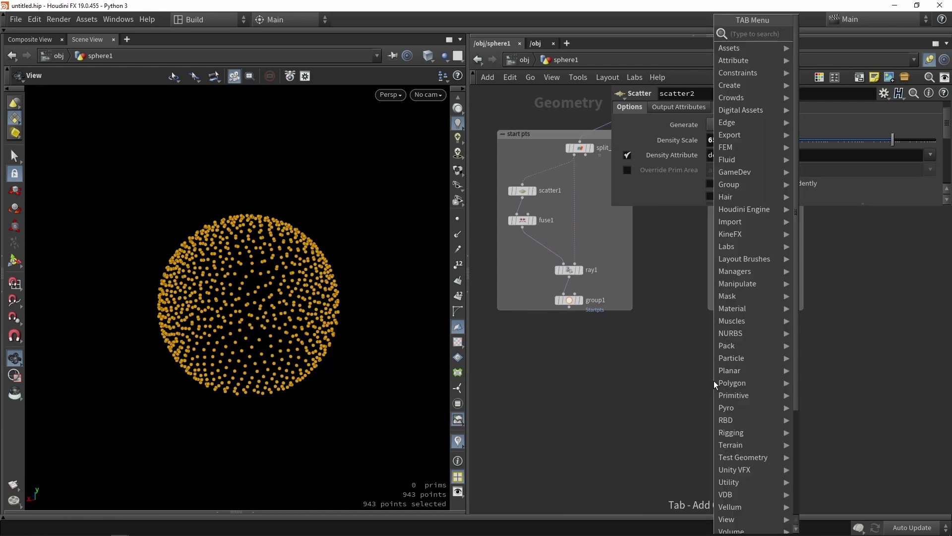
type("merge")
key("Return")
left_click(714, 383)
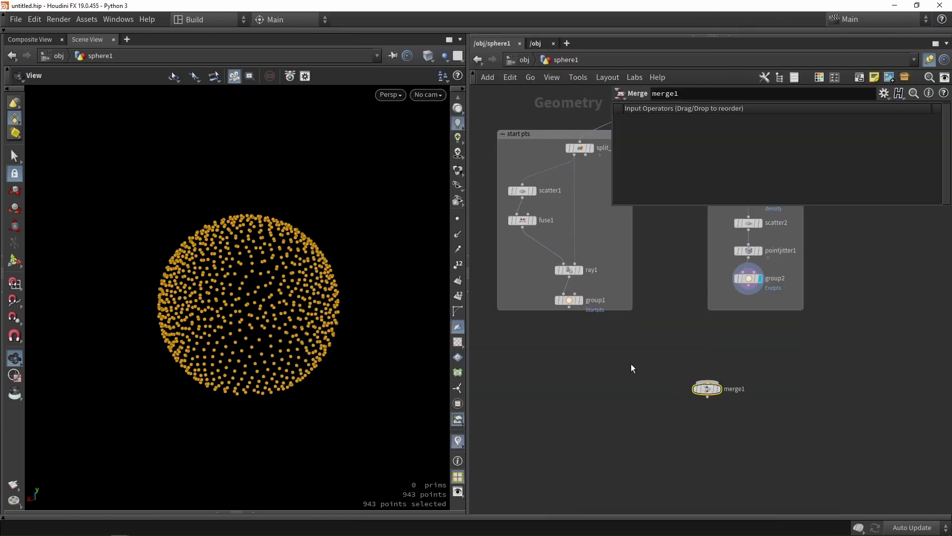
Connect group1 and group2 to merge1, positioned below the two boxes, and display the merged result.
left_click_drag(566, 311, 707, 381)
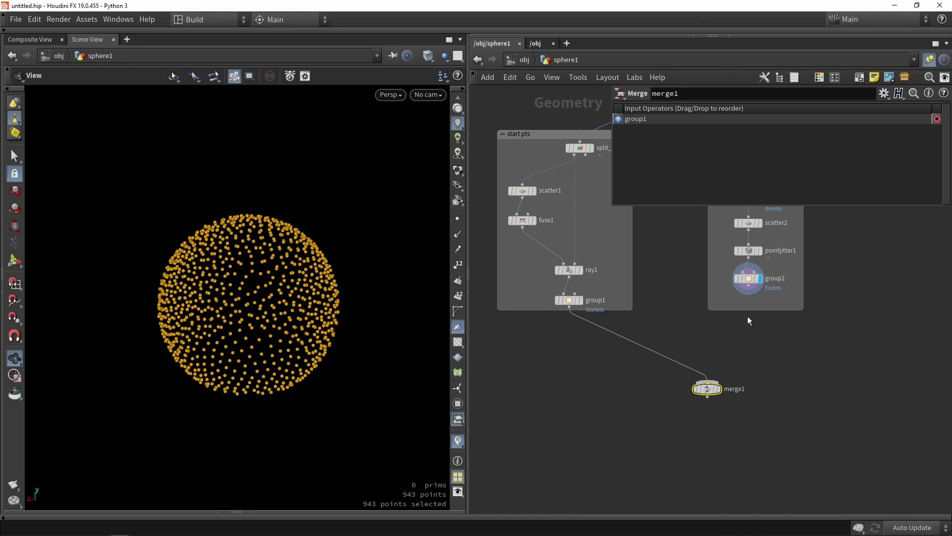
left_click_drag(754, 289, 701, 440)
left_click(718, 389)
Compare the start point from group1 with the merged points in the viewport.
left_click_drag(370, 389, 244, 296)
scroll(244, 296, "up", 4)
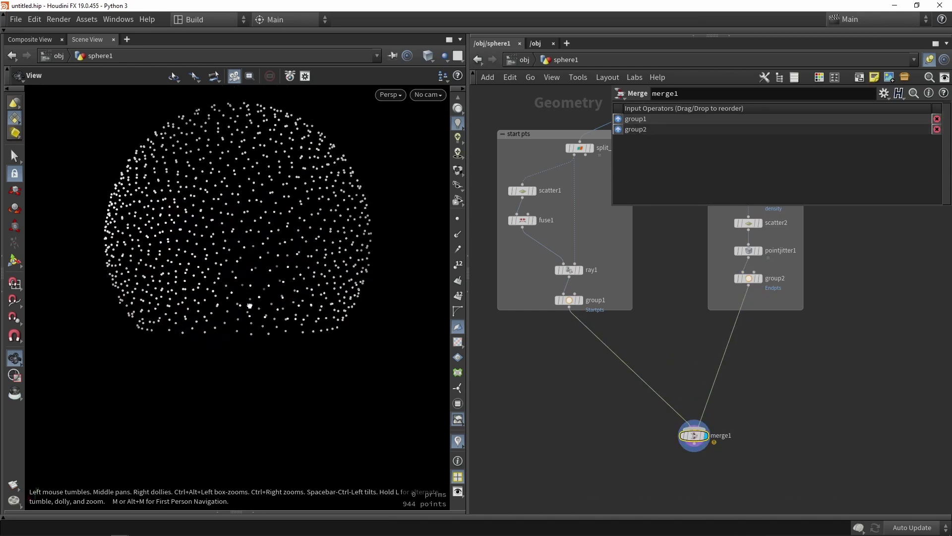
left_click_drag(253, 335, 243, 324)
left_click(581, 301)
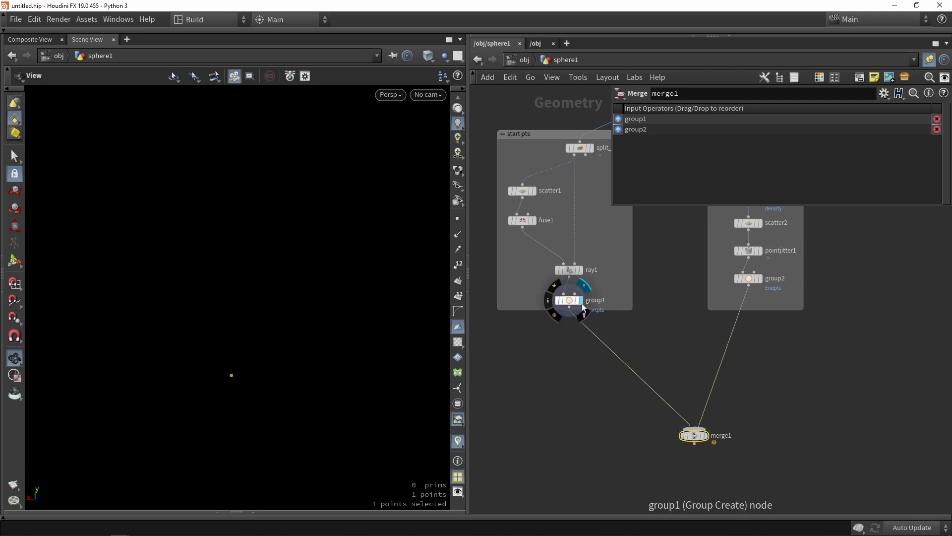
left_click(705, 436)
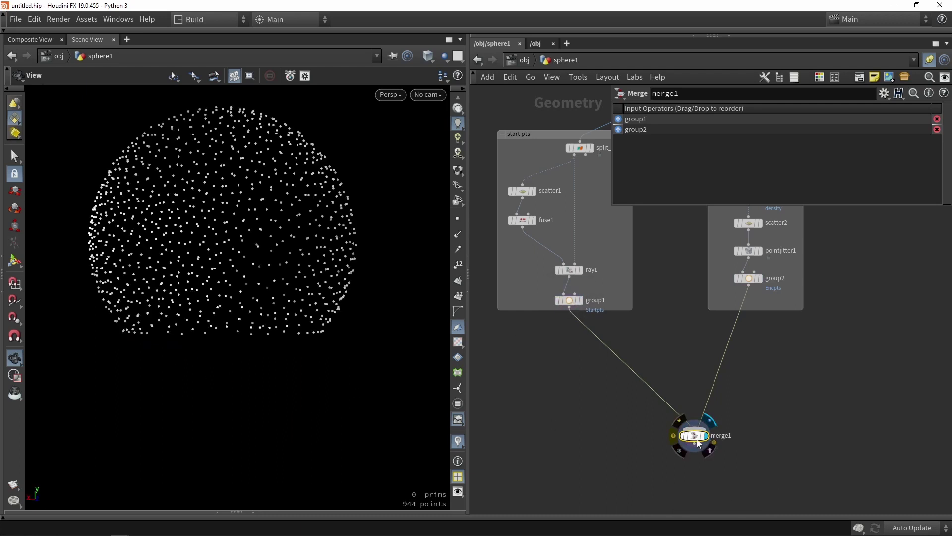
scroll(296, 378, "down", 5)
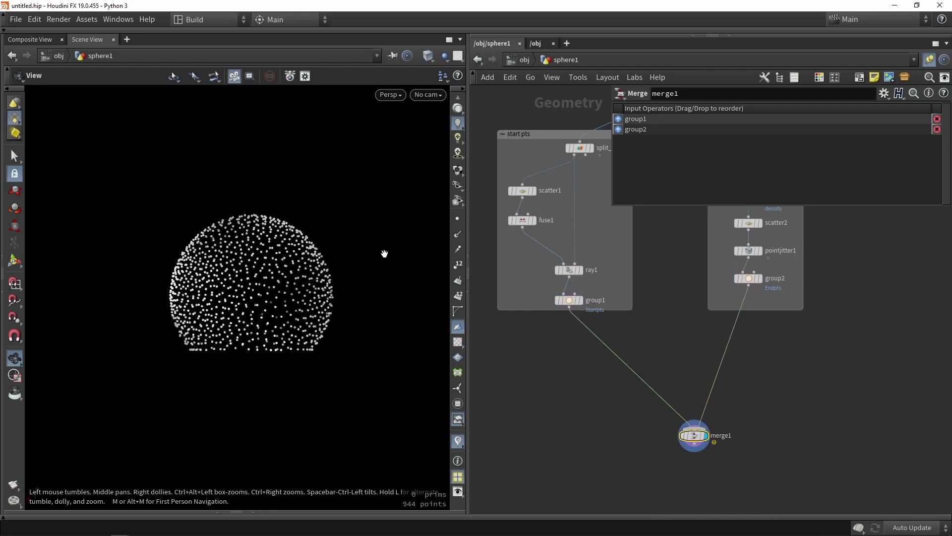
Turn off the viewport visualizers and inspect the merged start and end points from several angles.
left_click(458, 441)
left_click_drag(348, 337, 317, 345)
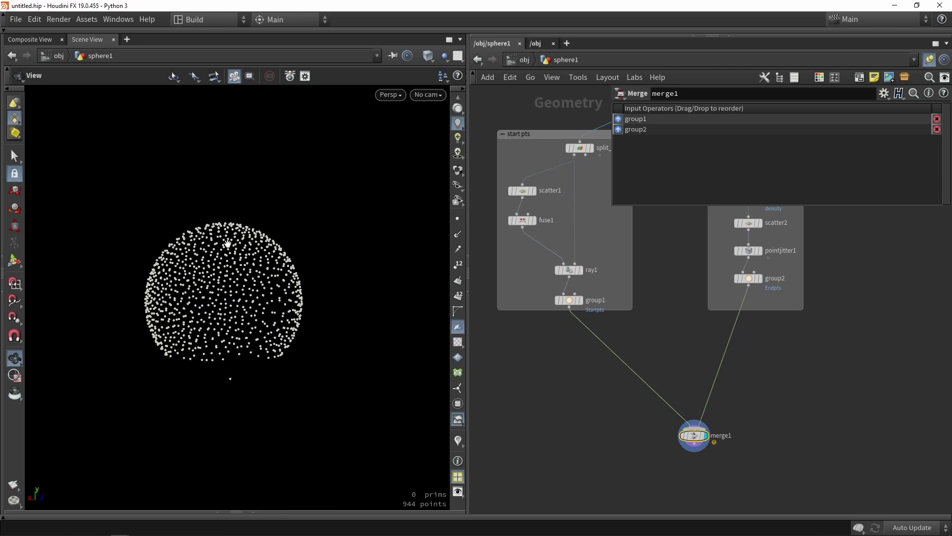
left_click_drag(208, 377, 215, 347)
scroll(211, 410, "up", 4)
scroll(243, 343, "down", 5)
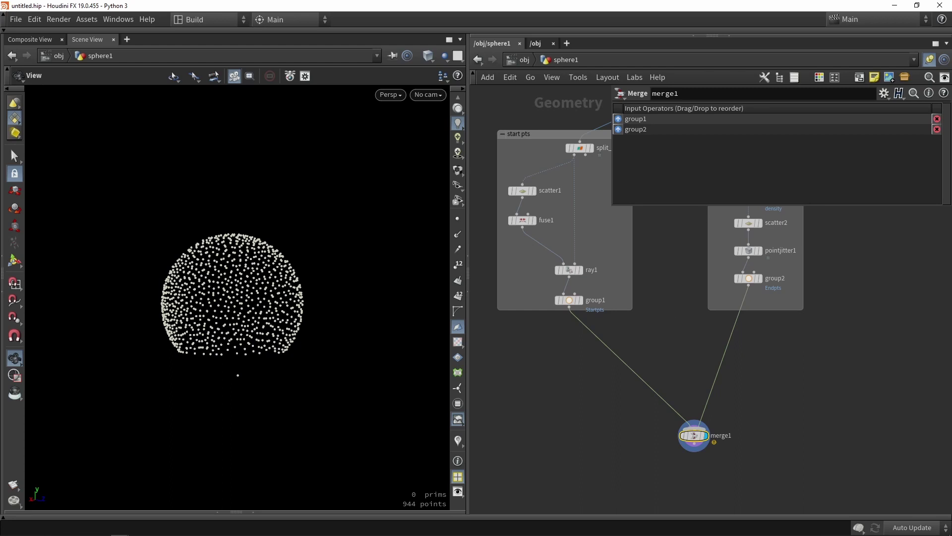
Add a Points from Volume node beside the "end pts" box.
middle_click_drag(668, 312, 564, 393)
middle_click_drag(792, 240, 705, 355)
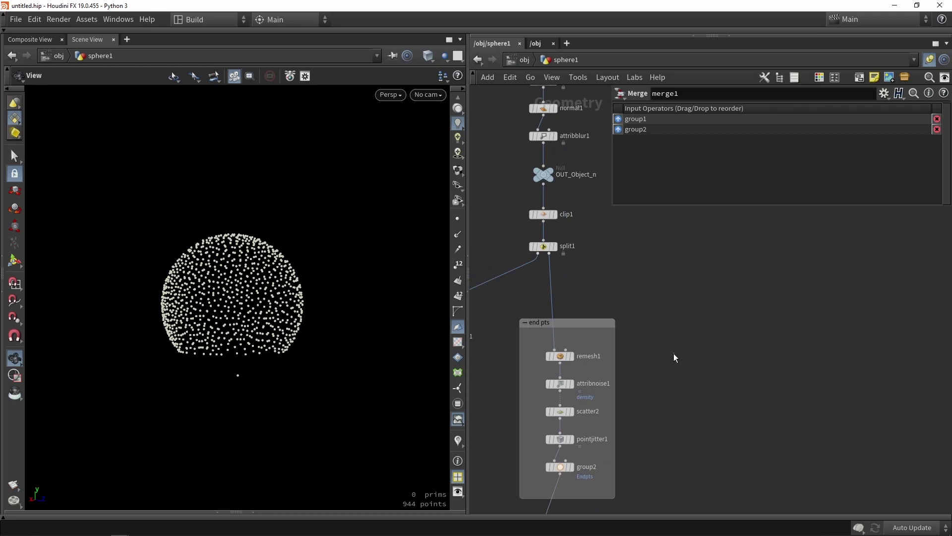
key("Tab")
type("poi")
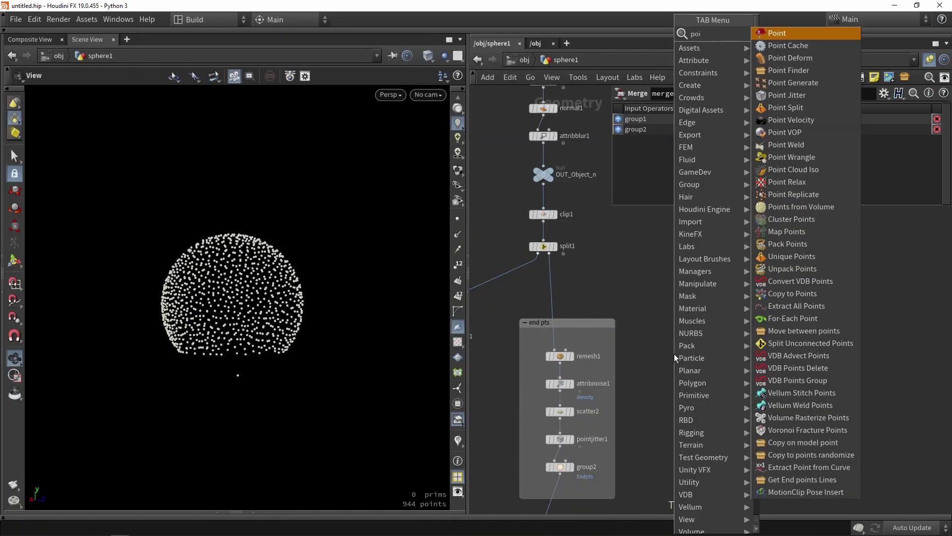
type("nt fr")
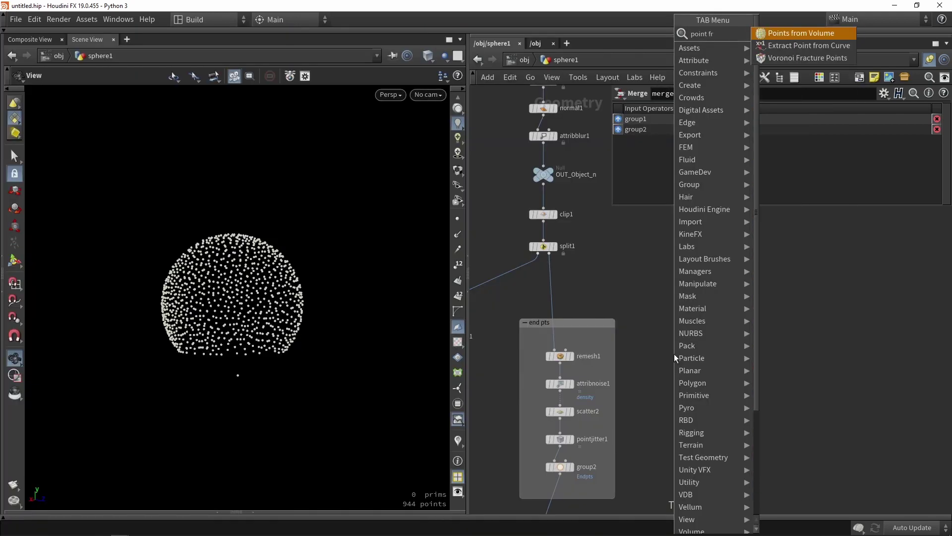
key("Return")
left_click(691, 343)
scroll(579, 273, "up", 4)
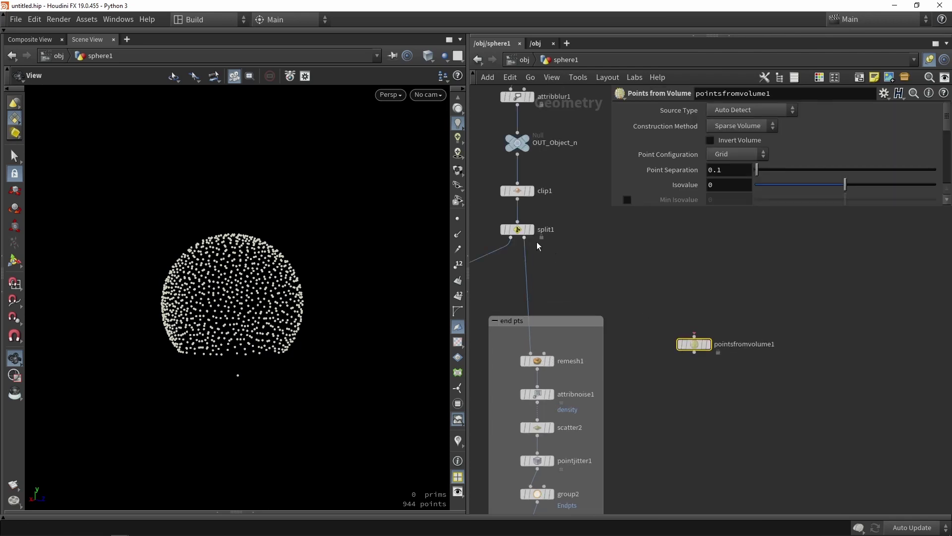
scroll(529, 223, "down", 1)
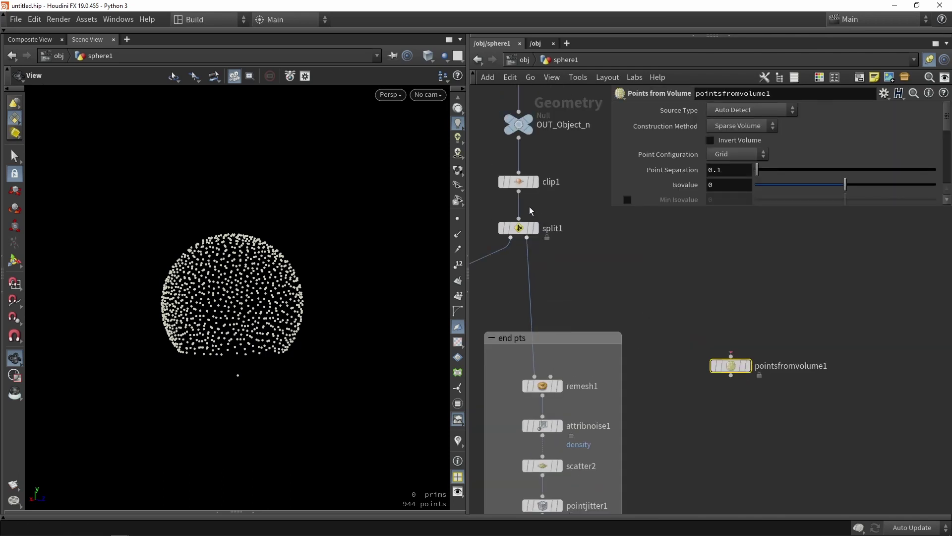
Connect OUT_Object_n to pointsfromvolume1 and display it, with the network wires switched to the rounded style.
left_click(519, 138)
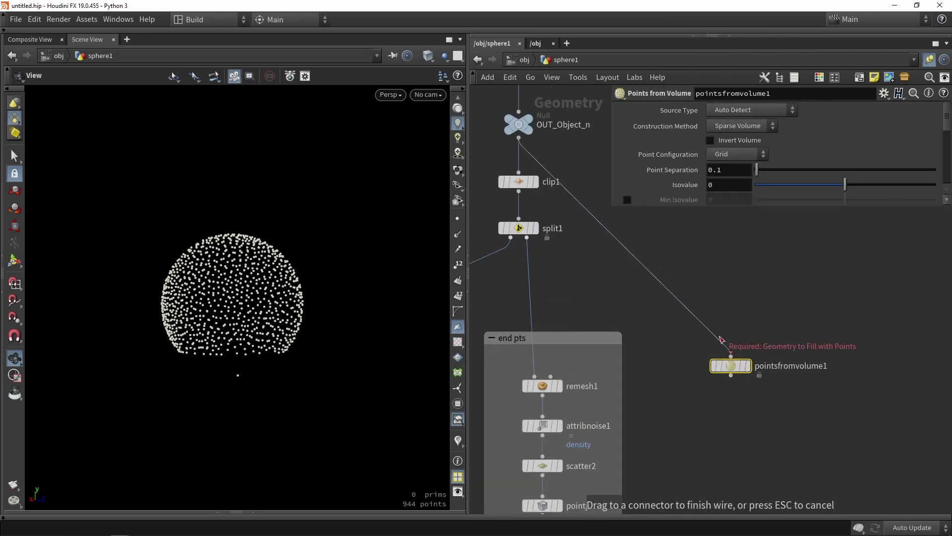
left_click(728, 354)
key("shift+s")
left_click(748, 365)
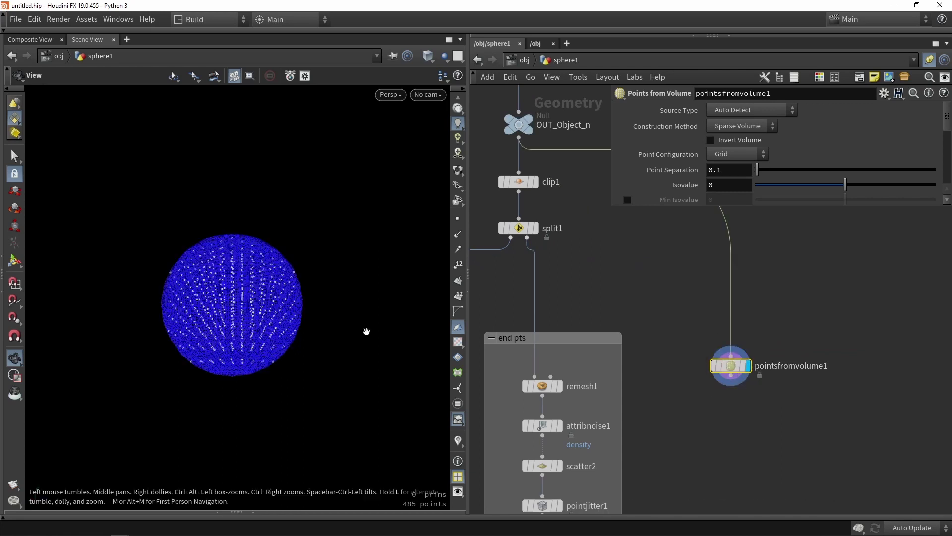
left_click_drag(166, 352, 277, 308)
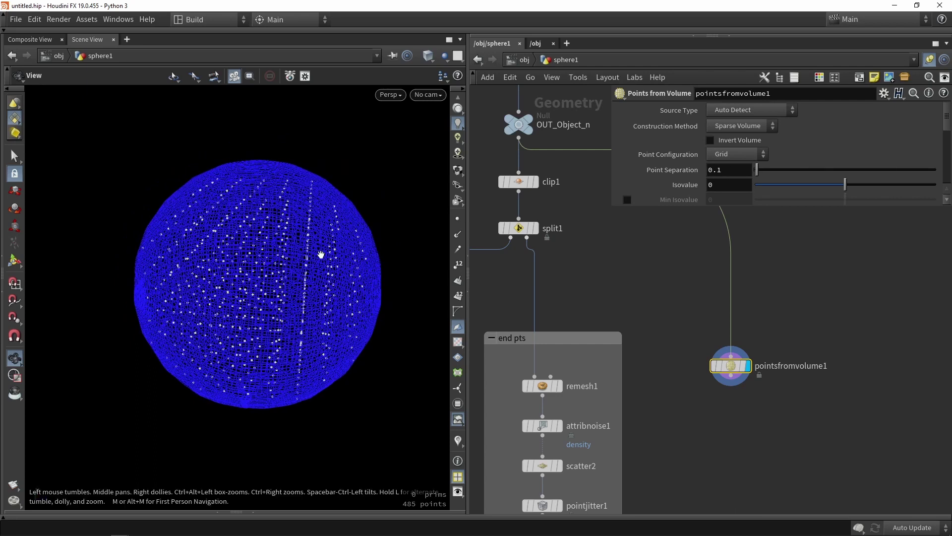
Add a Labs Random Selection node, connect it directly below pointsfromvolume1, and display it.
middle_click_drag(753, 419, 741, 325)
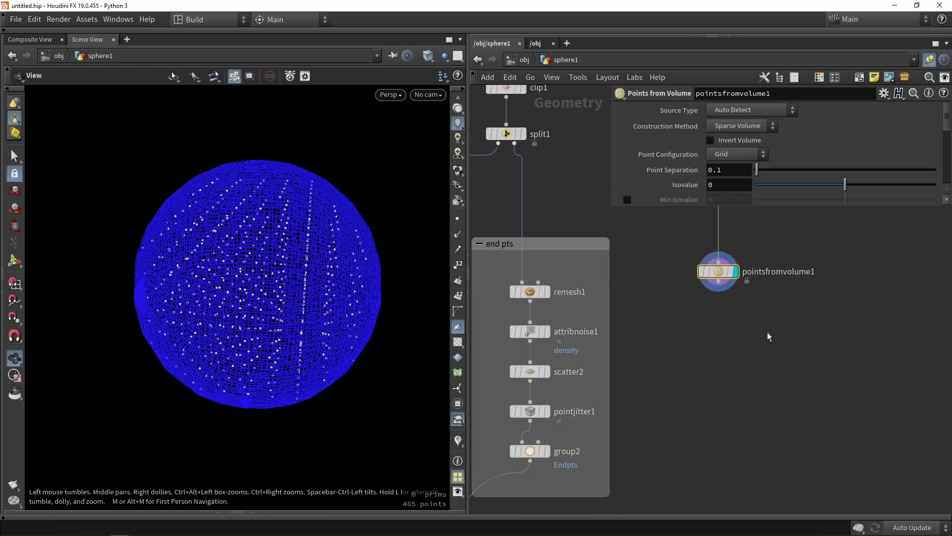
left_click_drag(729, 272, 728, 326)
key("Tab")
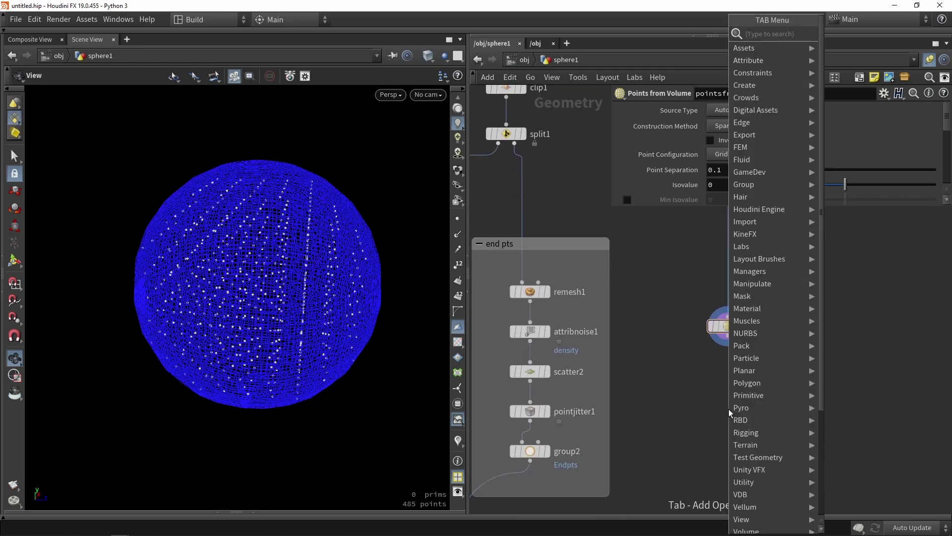
type("rand")
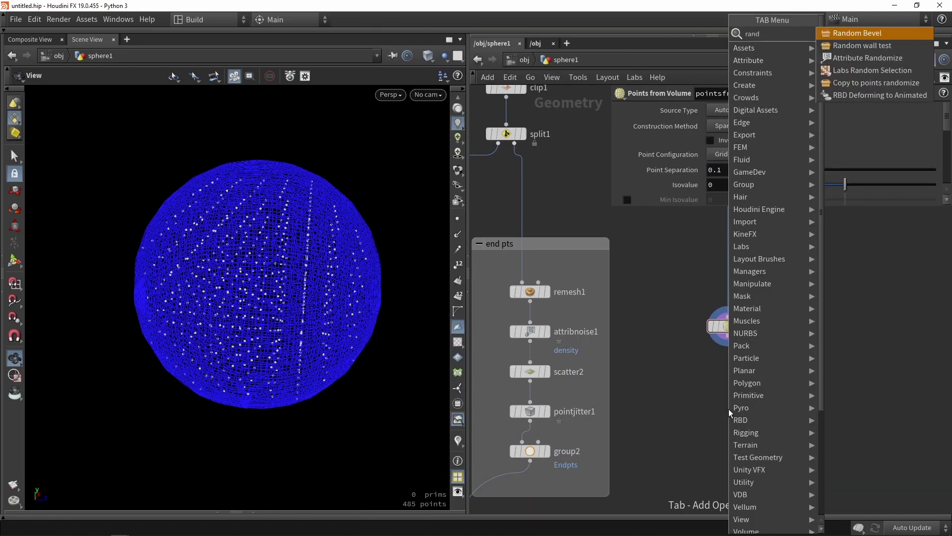
left_click(871, 70)
left_click(739, 383)
scroll(732, 353, "up", 3)
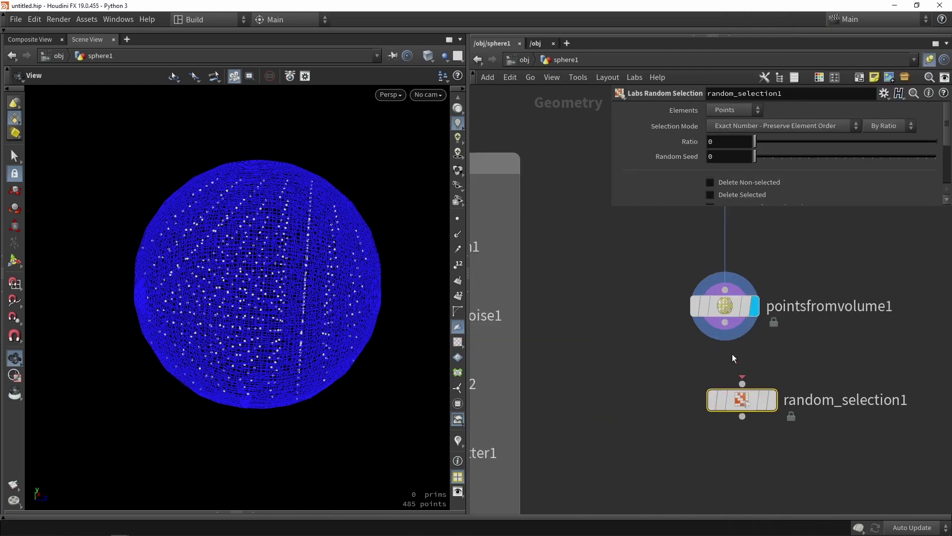
left_click(782, 412)
left_click_drag(745, 411, 720, 387)
Raise random_selection1's Ratio so most points are kept, enable Delete Non-selected, and turn off Color Selected.
left_click_drag(763, 139, 927, 144)
left_click(765, 182)
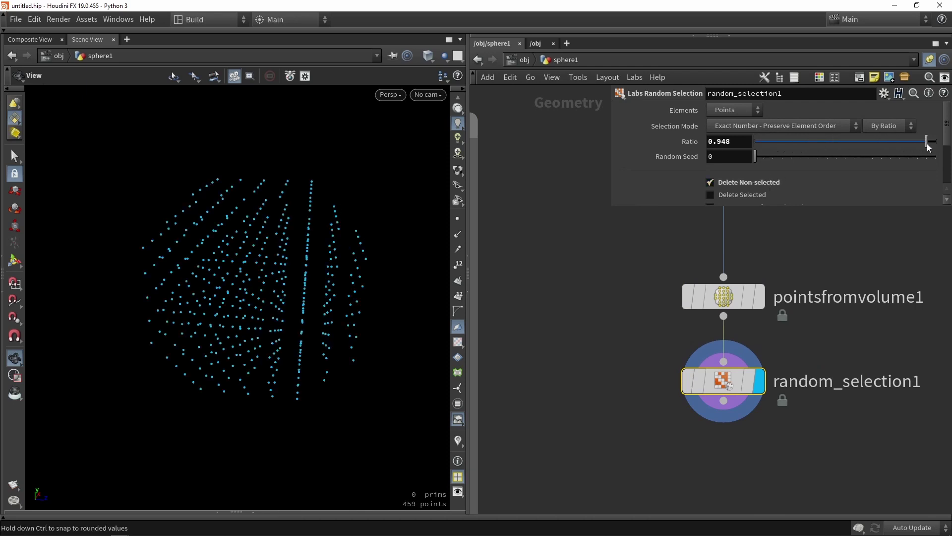
scroll(777, 180, "down", 2)
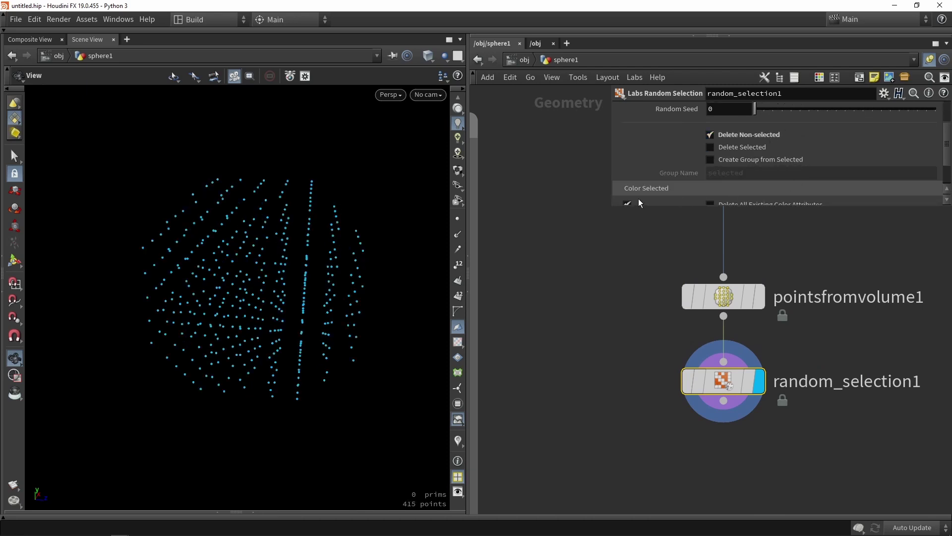
scroll(637, 197, "down", 1)
left_click(627, 173)
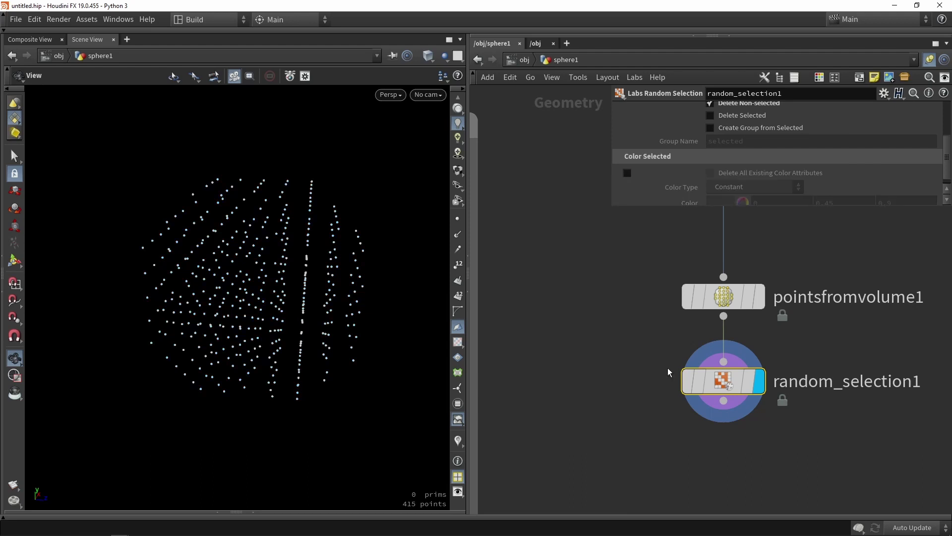
Add a Point Jitter node after random_selection1, display it, and set its Scale to 0.1.
key("Tab")
type("j")
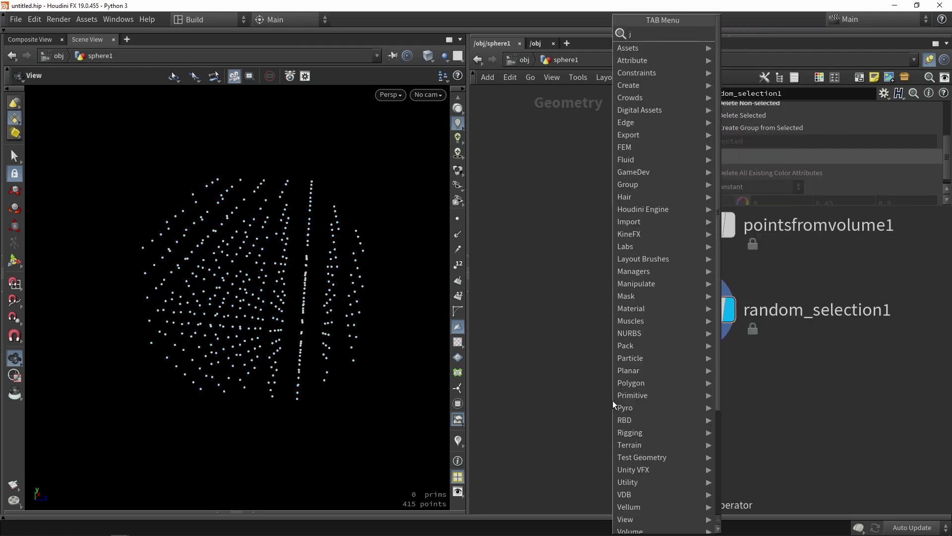
type("i")
key("Return")
left_click(692, 419)
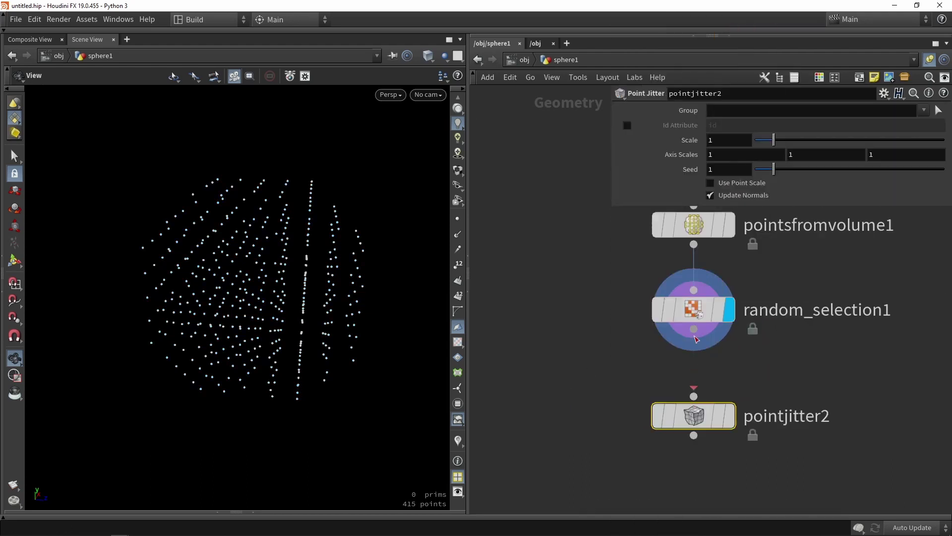
left_click(730, 416)
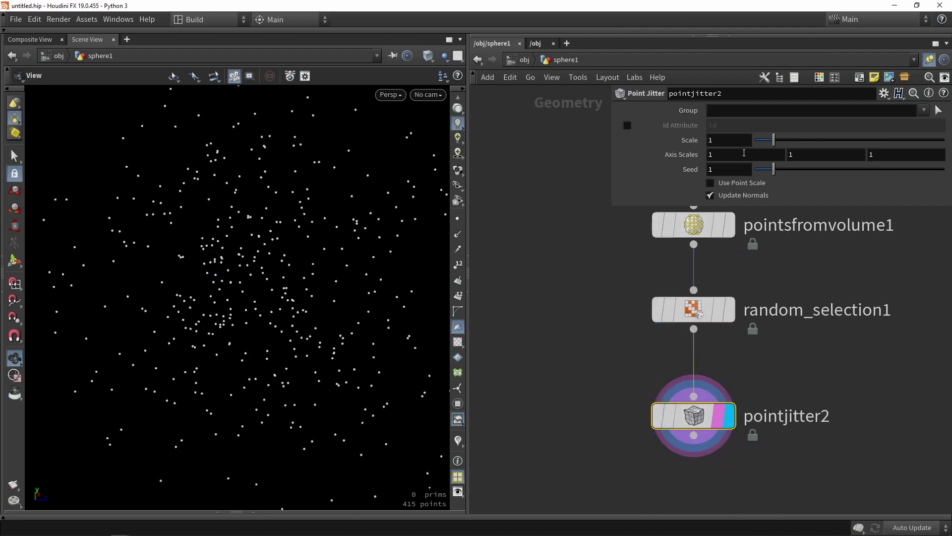
left_click_drag(775, 143, 757, 144)
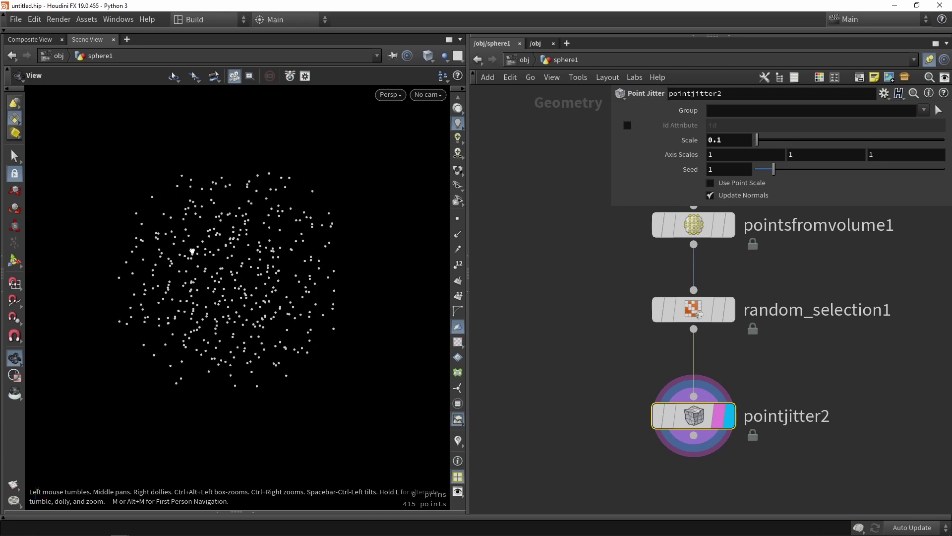
Enclose pointsfromvolume1, random_selection1 and pointjitter2 in an enlarged network box titled "mid pts".
scroll(555, 382, "down", 5)
left_click_drag(712, 396, 605, 238)
key("shift+o")
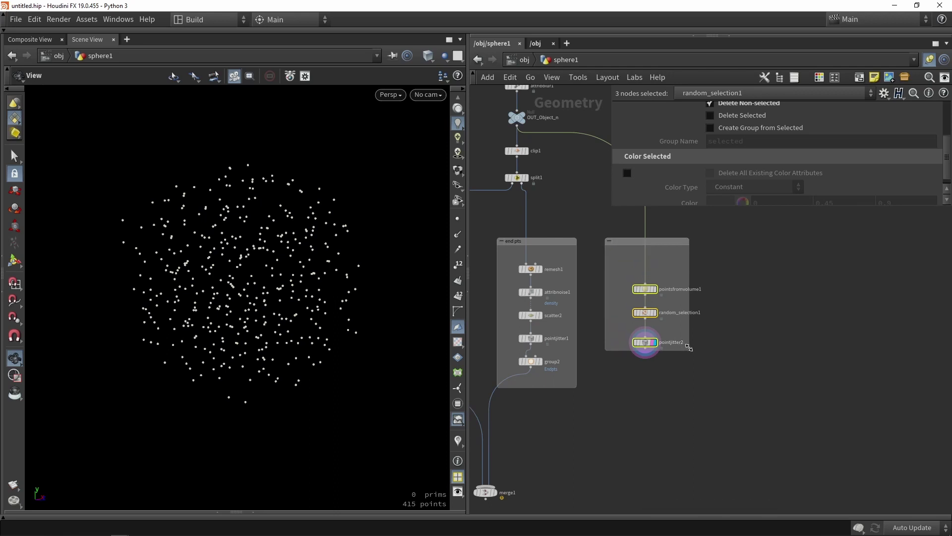
left_click_drag(689, 350, 712, 378)
scroll(635, 248, "up", 2)
double_click(628, 238)
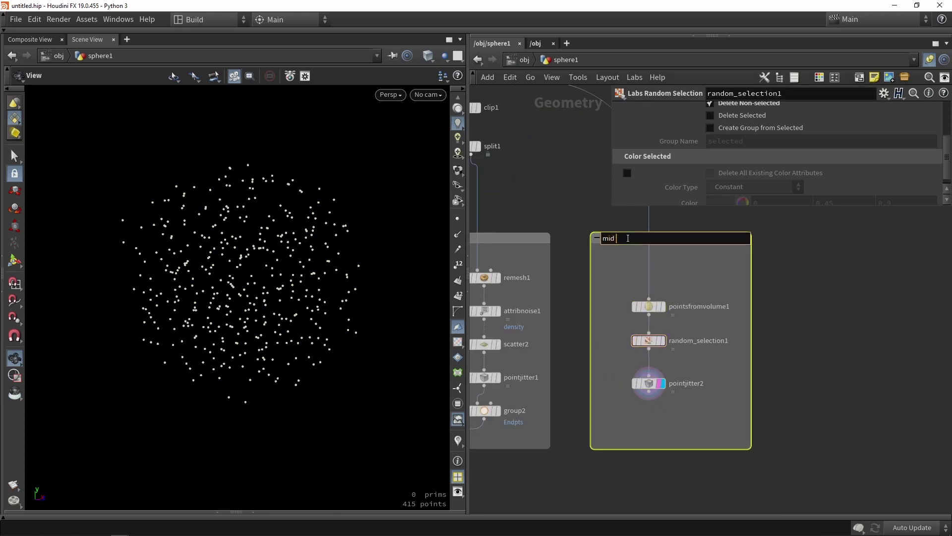
type("mid pts")
key("Return")
Connect pointjitter2 to merge1 as a third input and display the merged start, end and mid points.
scroll(676, 341, "down", 4)
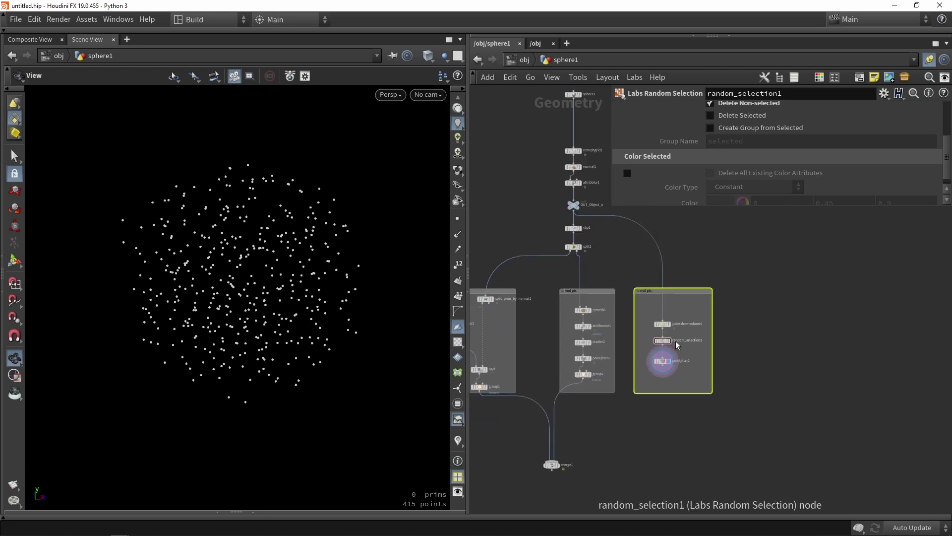
scroll(670, 385, "up", 2)
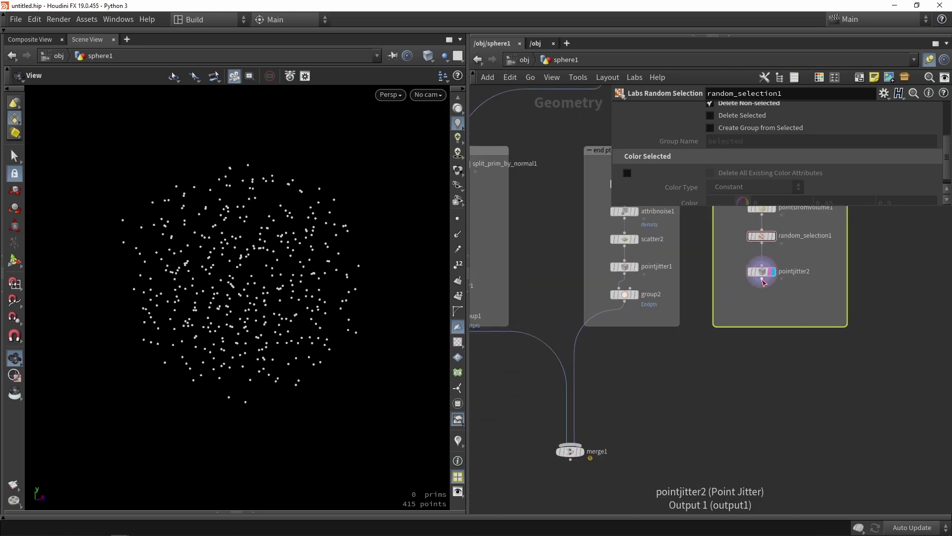
left_click_drag(762, 279, 657, 474)
left_click_drag(295, 318, 312, 246)
right_click_drag(311, 246, 139, 327)
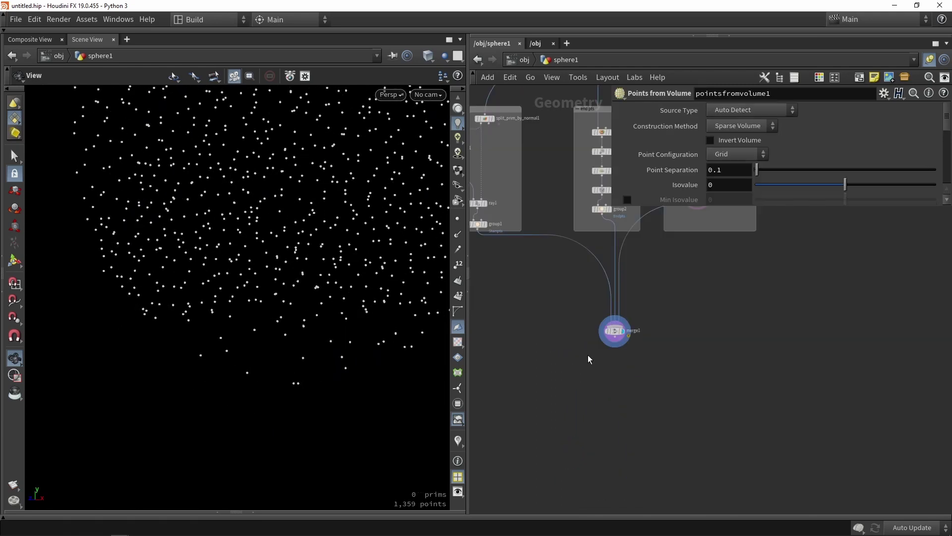
middle_click_drag(603, 395, 581, 411)
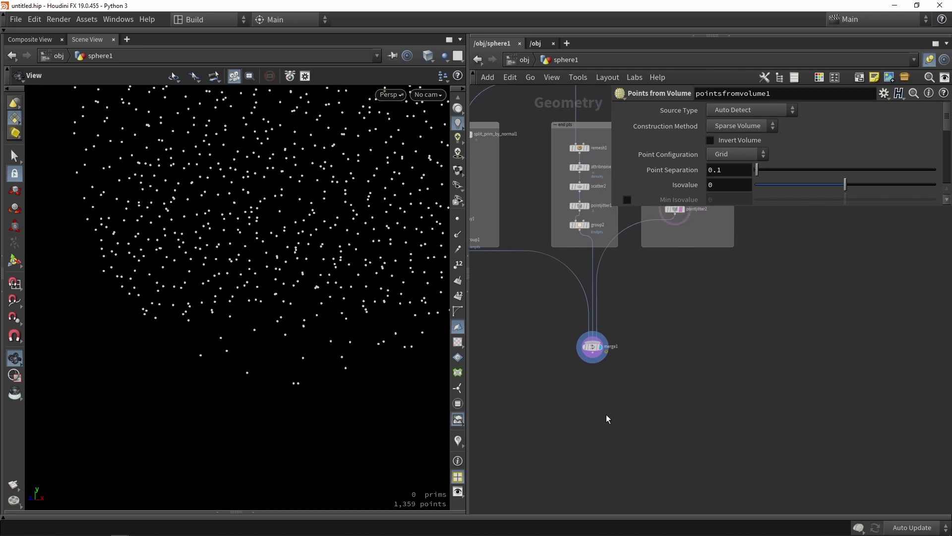
Add a Sort node below merge1, connect it to merge1's output and display it.
scroll(602, 387, "up", 2)
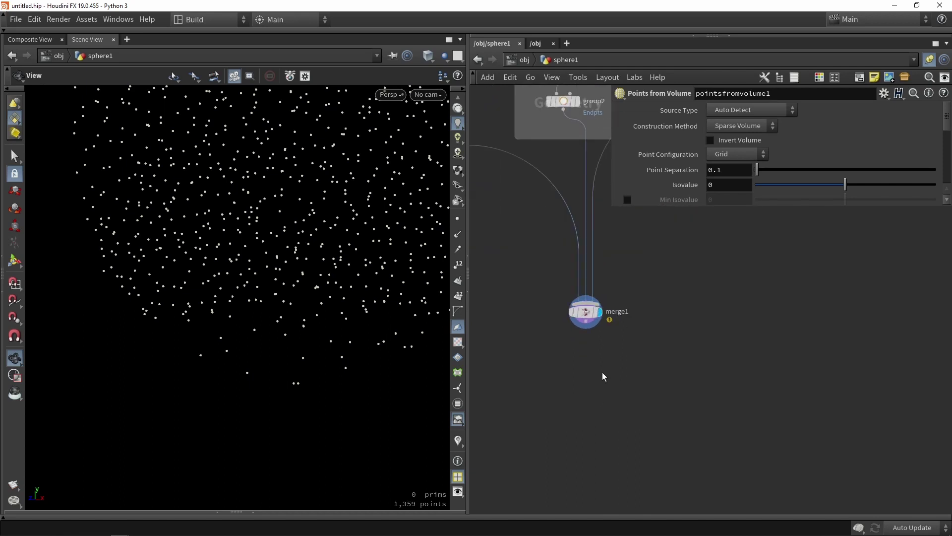
key("Tab")
type("swi")
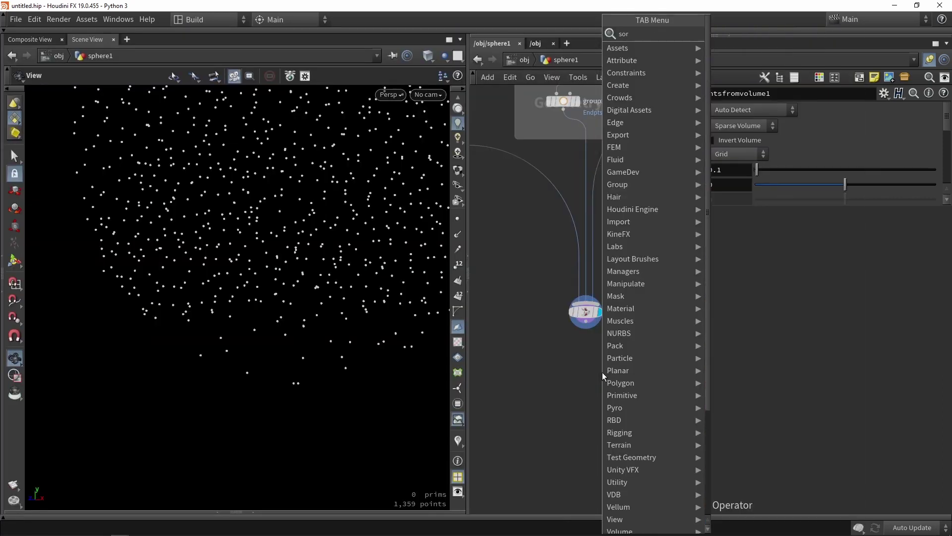
key("Return")
left_click(602, 372)
scroll(618, 365, "up", 3)
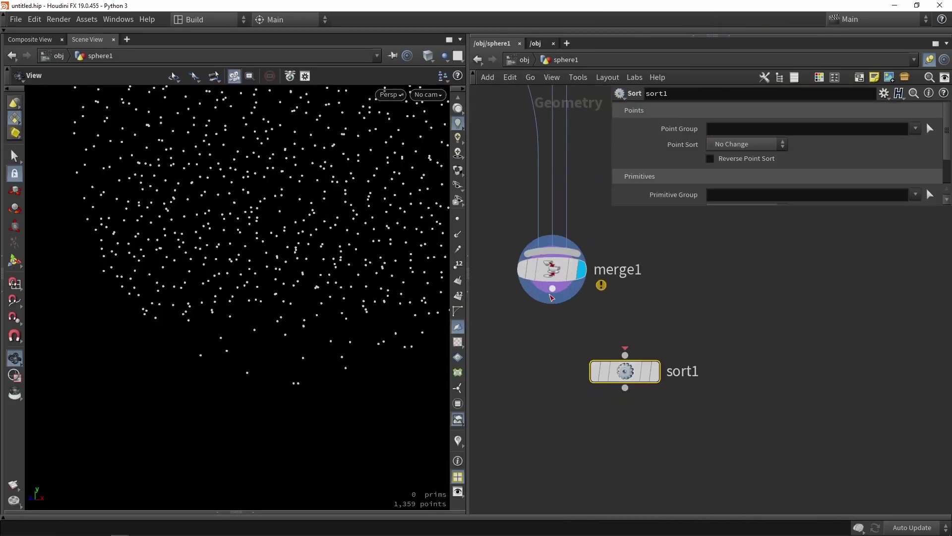
left_click_drag(641, 369, 549, 361)
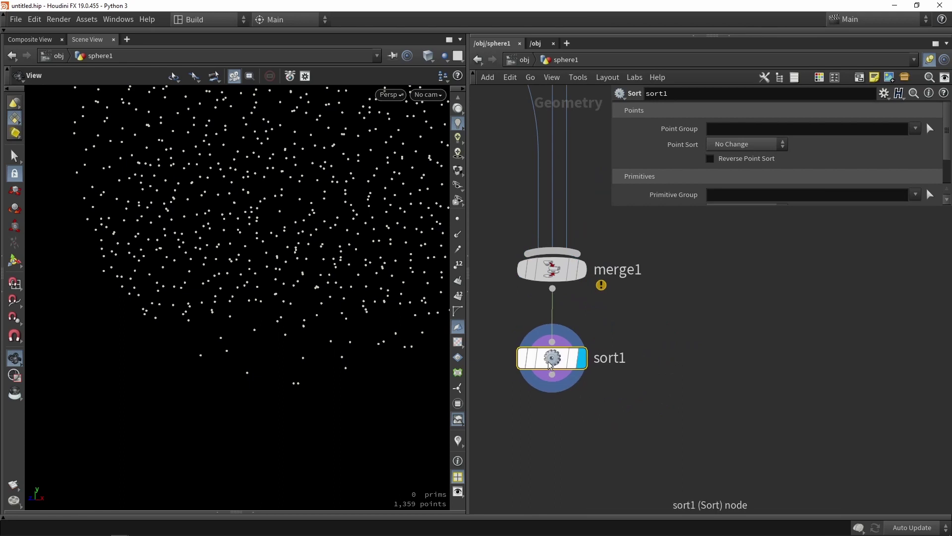
Set sort1's Point Sort to By Y.
scroll(292, 289, "down", 4)
middle_click_drag(327, 270, 270, 272)
left_click_drag(242, 340, 208, 336)
left_click(724, 144)
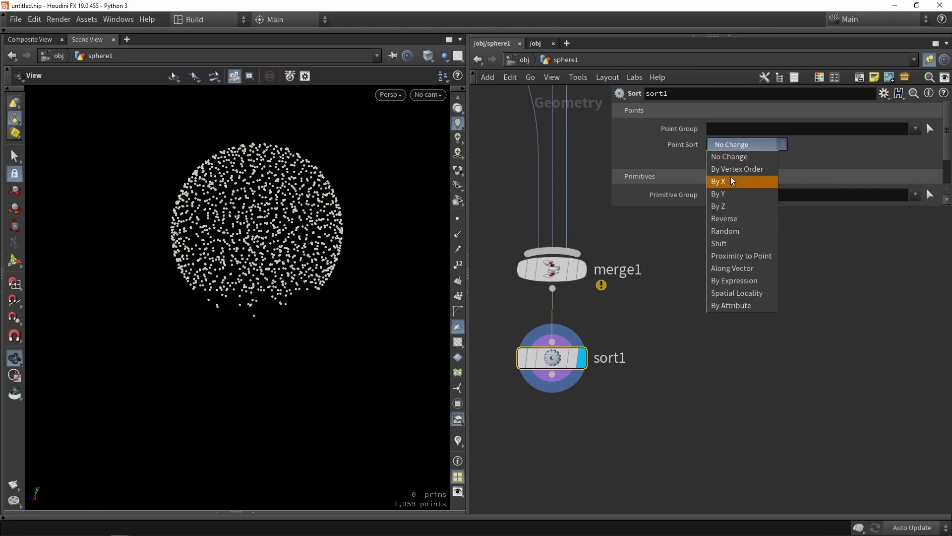
left_click(732, 192)
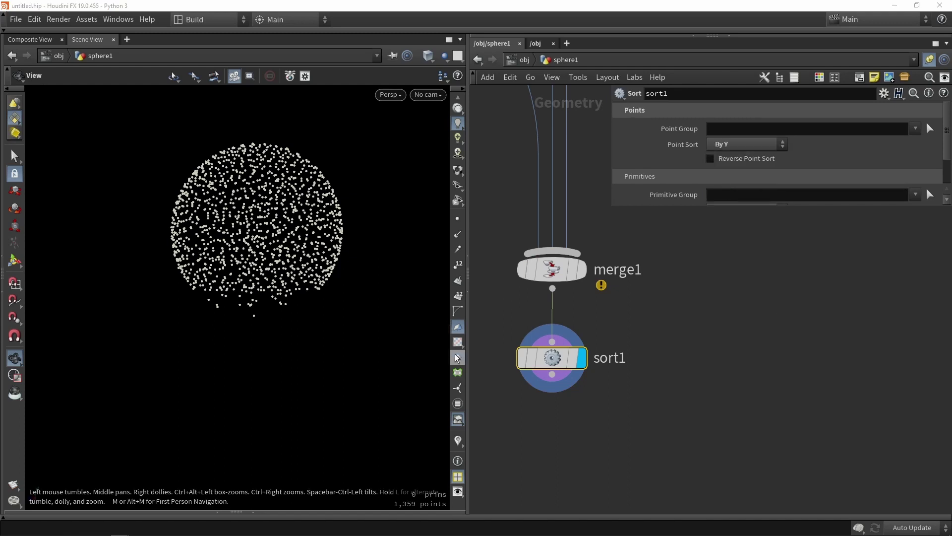
Show point numbers and compare the point order along the sphere's height with sort1 bypassed and active.
left_click(458, 268)
scroll(292, 304, "up", 5)
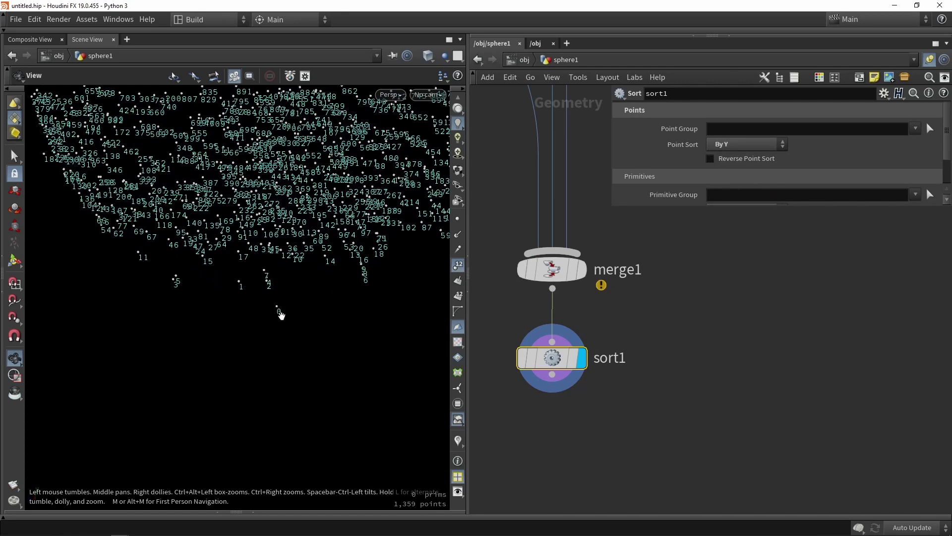
scroll(285, 312, "down", 6)
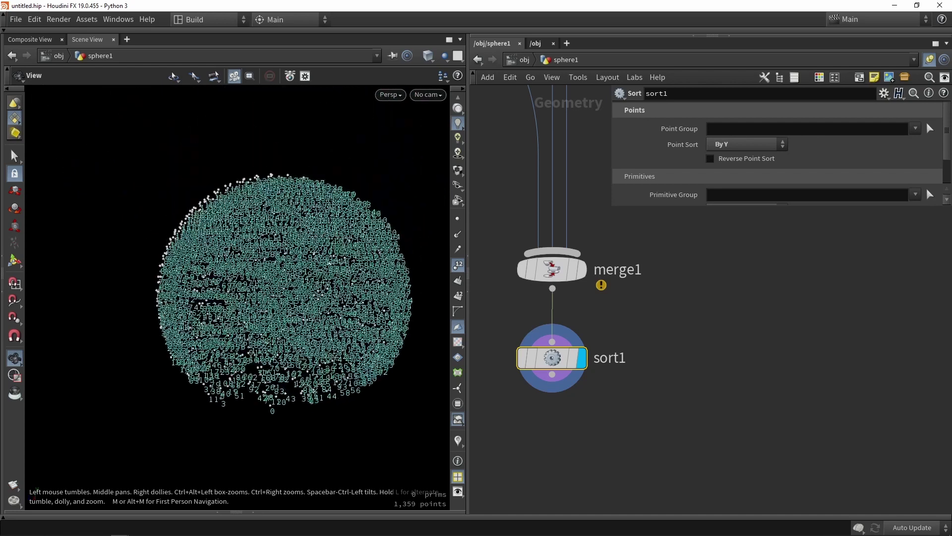
left_click_drag(325, 265, 347, 198)
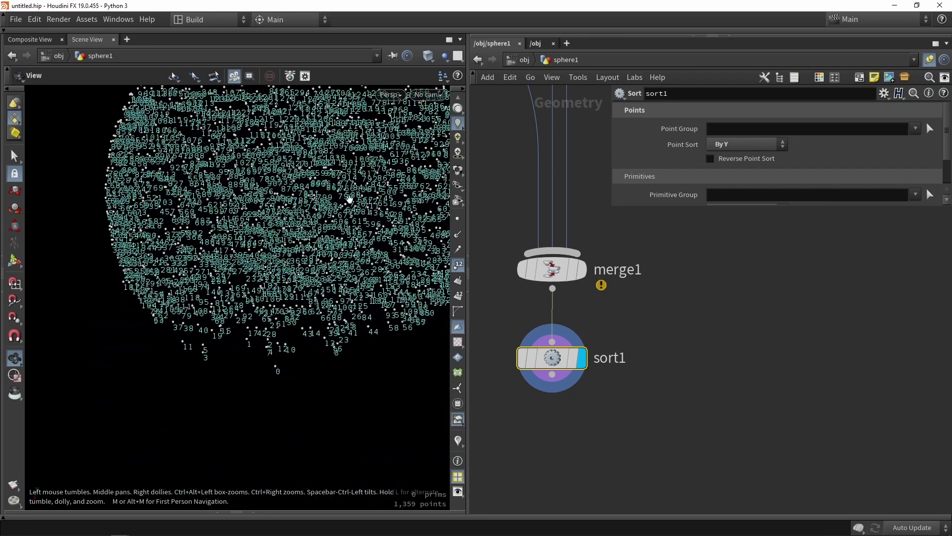
left_click(523, 358)
left_click(523, 358)
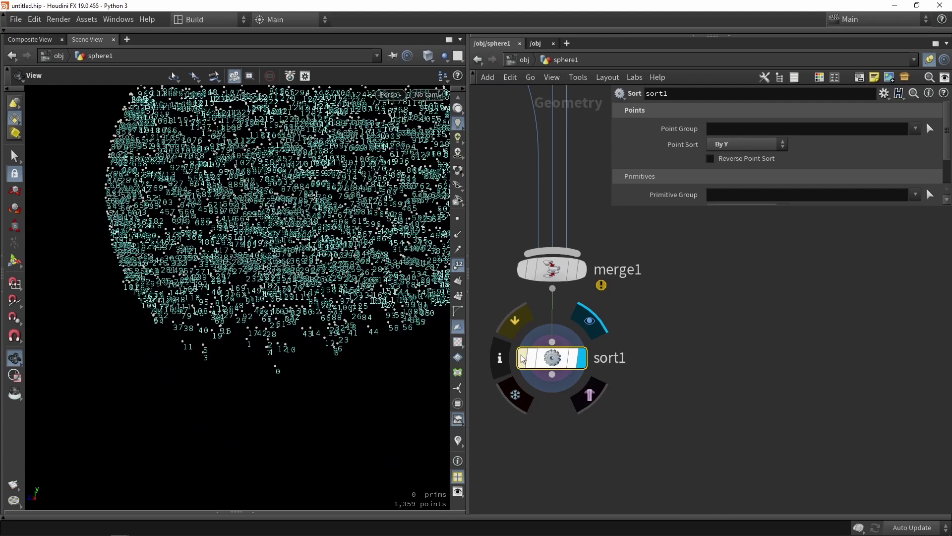
left_click(524, 358)
left_click(523, 358)
left_click(523, 358)
scroll(265, 391, "up", 5)
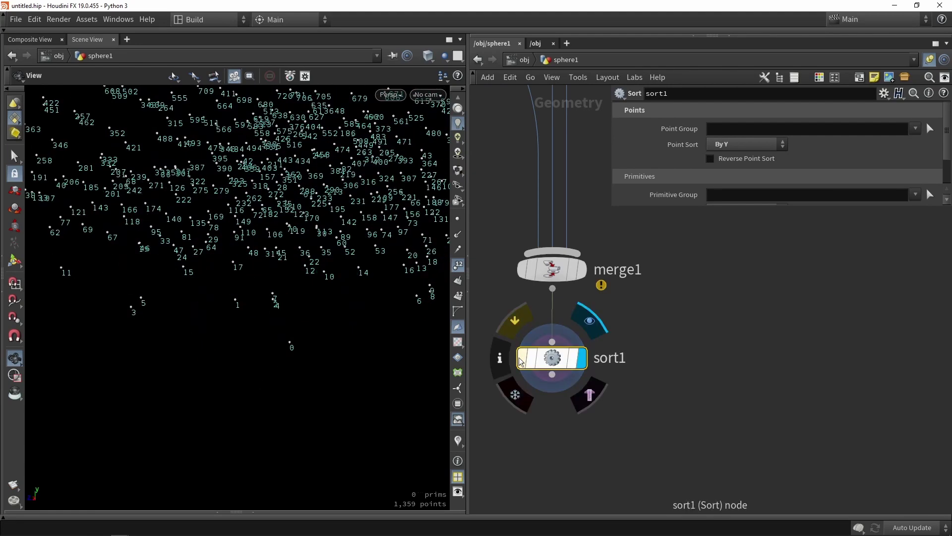
scroll(331, 301, "down", 5)
scroll(330, 303, "down", 1)
left_click(653, 383)
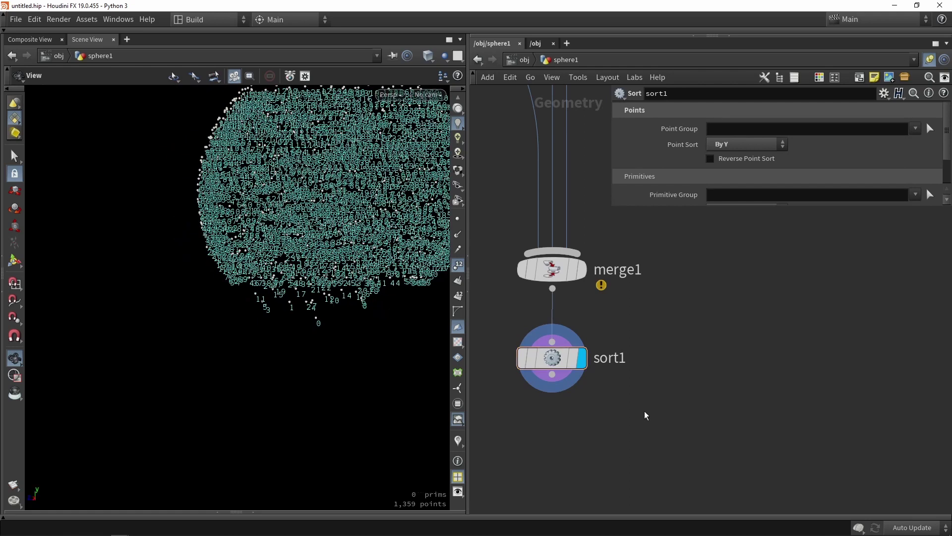
Add a Connect Adjacent Pieces node below sort1, connect it to sort1's output and display it.
middle_click_drag(642, 443, 643, 395)
key("Tab")
type("conne")
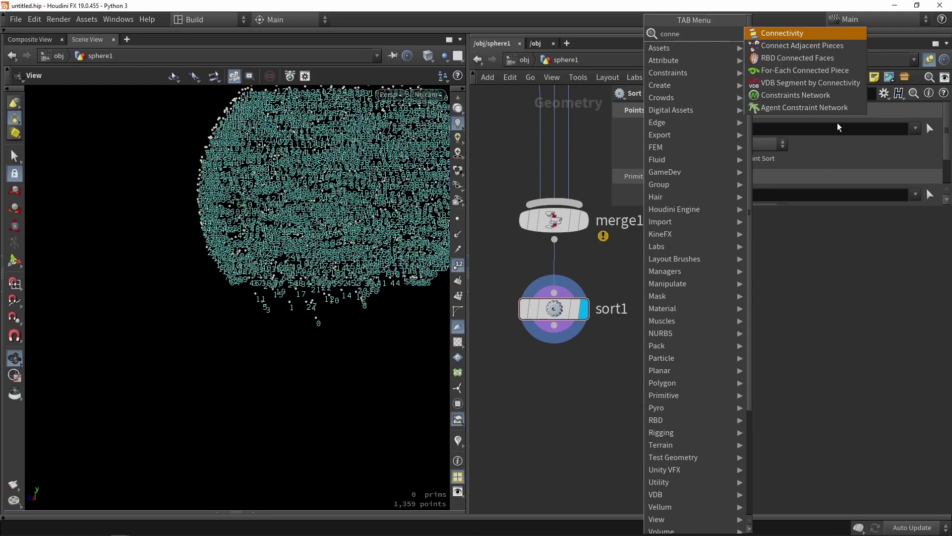
key("Down")
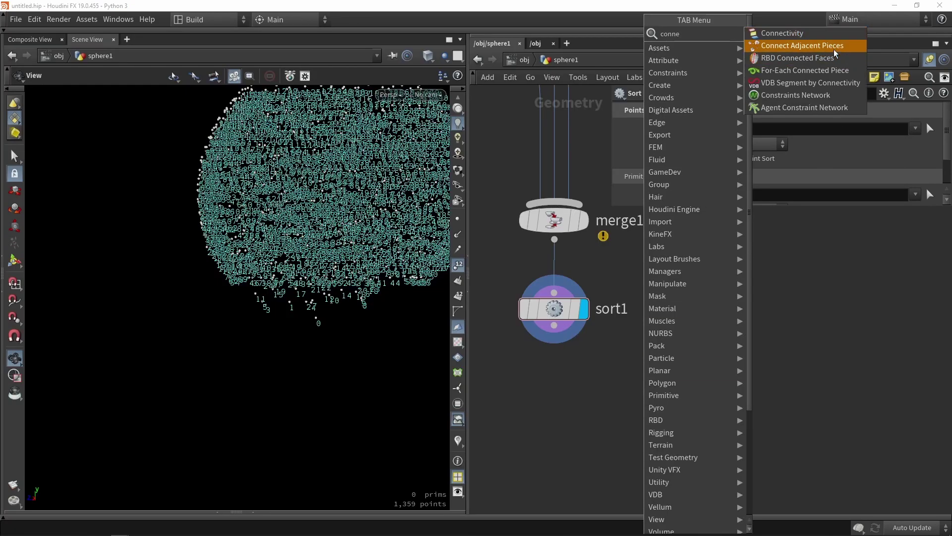
key("Return")
left_click(623, 389)
left_click_drag(554, 327, 553, 390)
left_click(653, 390)
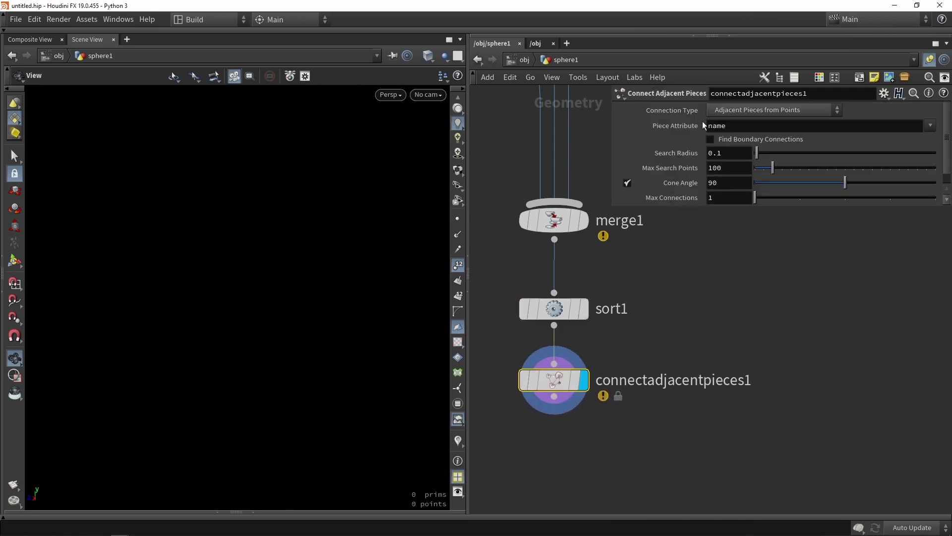
Set connectadjacentpieces1's Connection Type to Adjacent Points, hide the point numbers and switch the viewport to wireframe.
left_click(730, 111)
left_click(737, 147)
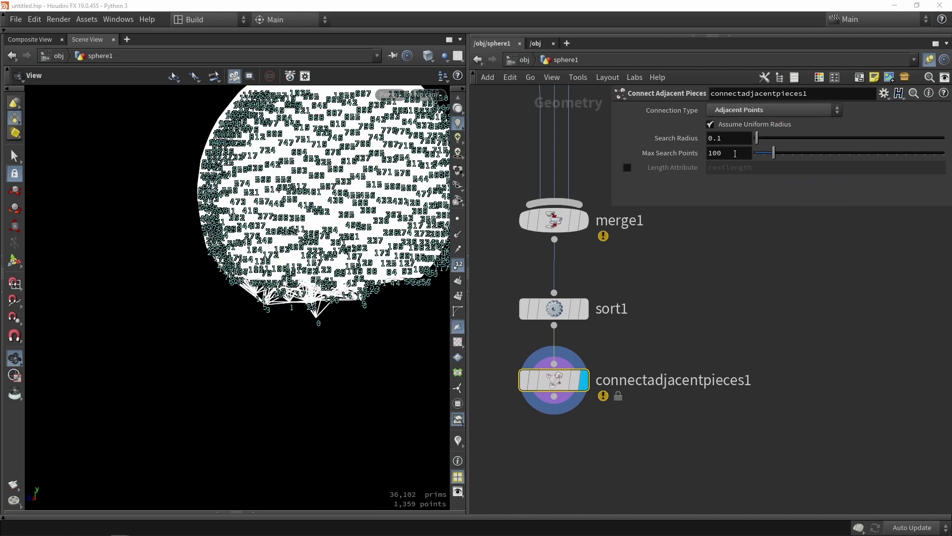
left_click(456, 268)
mouse_move(373, 294)
left_mouse_down()
mouse_move(372, 257)
mouse_move(363, 293)
left_mouse_up()
key("shift+w")
left_click_drag(355, 211, 326, 232)
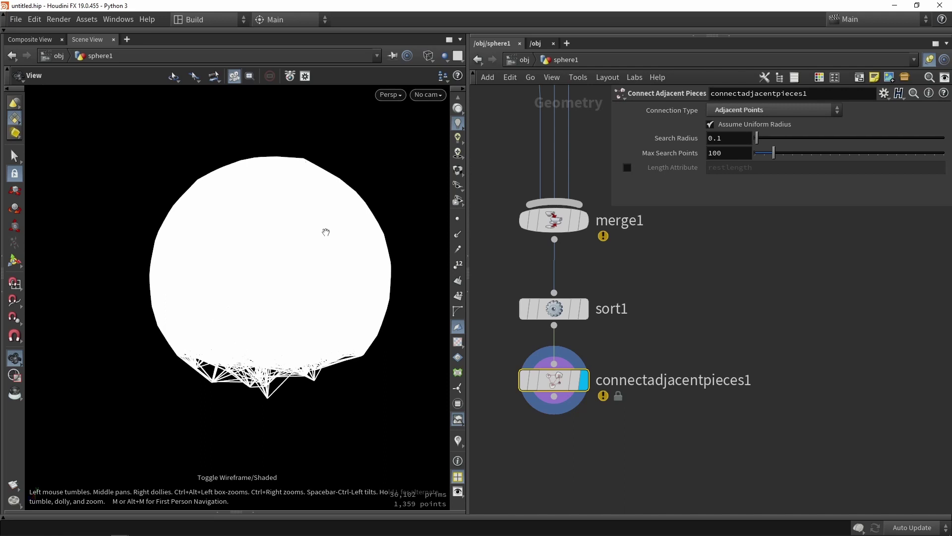
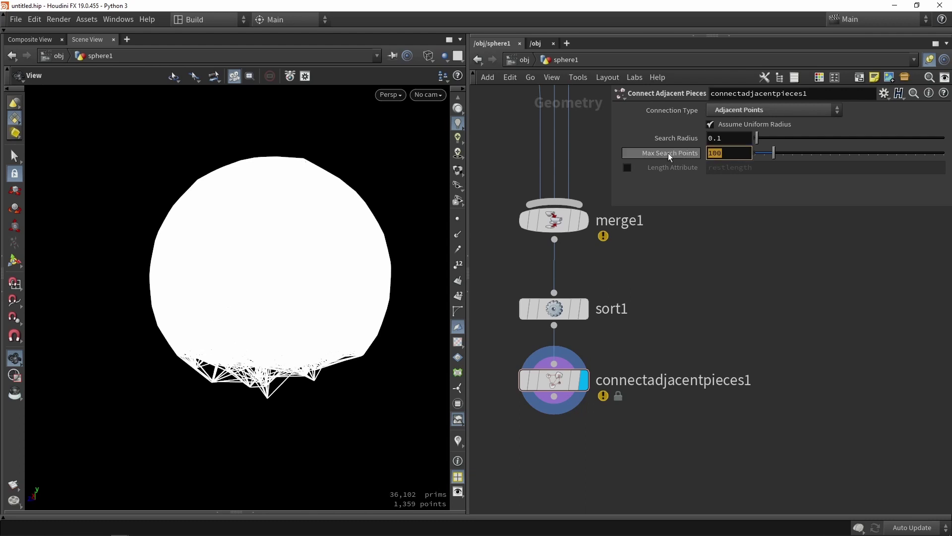
Set connectadjacentpieces1's Max Search Points to 10 and inspect the connecting lines.
type("10")
key("Return")
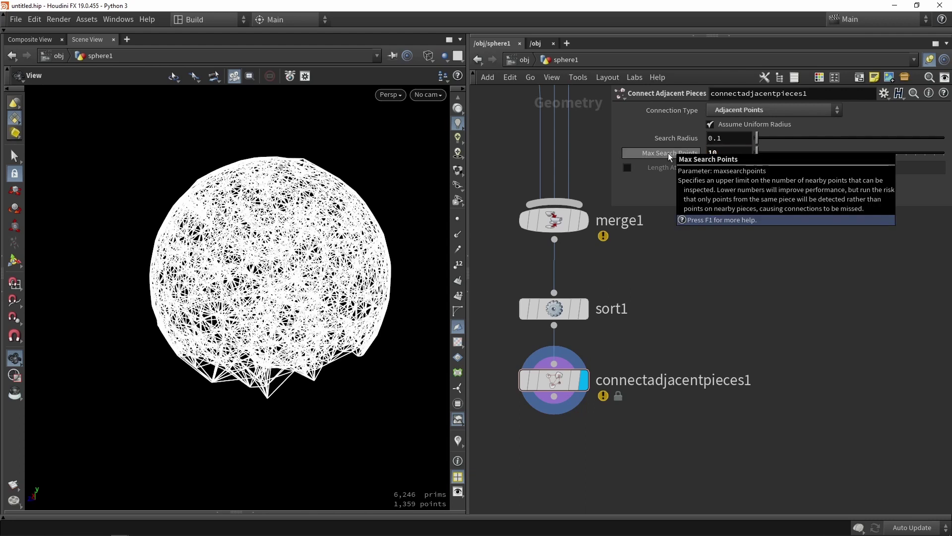
left_click_drag(354, 336, 287, 359)
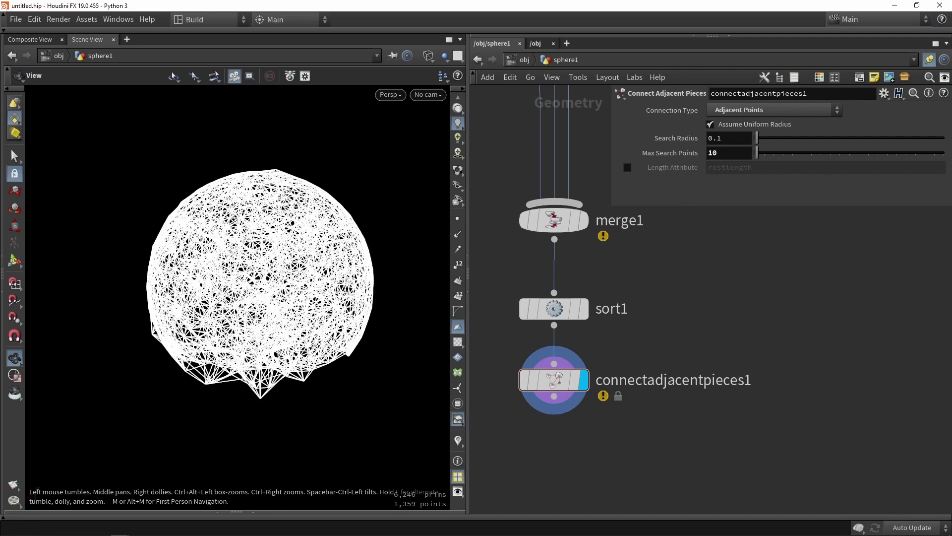
middle_click_drag(288, 358, 283, 318)
mouse_move(284, 319)
right_mouse_down()
mouse_move(293, 362)
mouse_move(271, 321)
right_mouse_up()
scroll(271, 322, "down", 2)
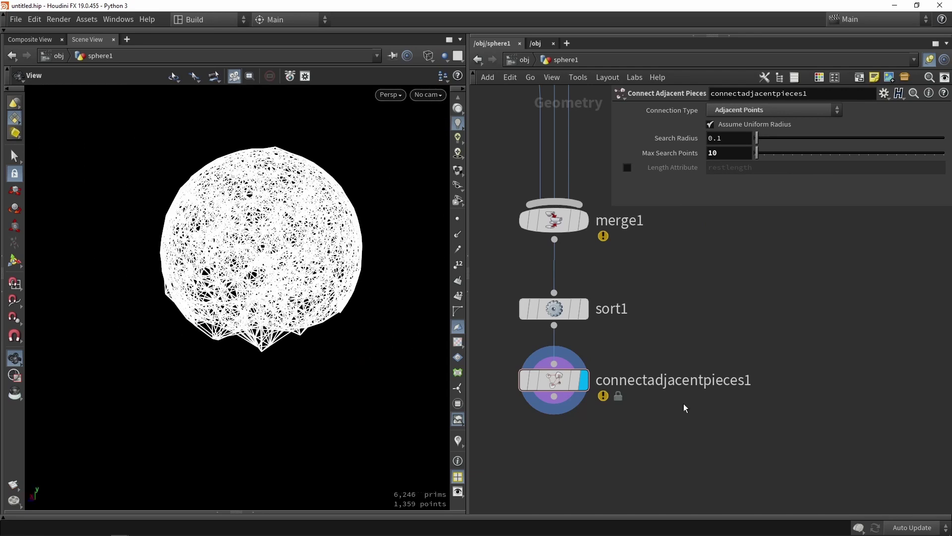
Add a Find Shortest Path node below connectadjacentpieces1, connect its first input and display it.
middle_click_drag(692, 453, 723, 373)
middle_click_drag(683, 399, 731, 373)
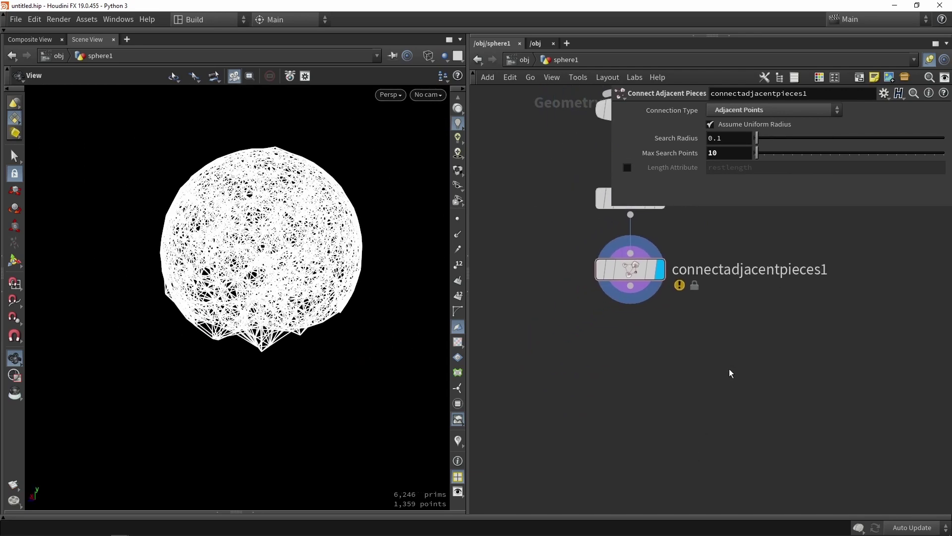
key("Tab")
type("find")
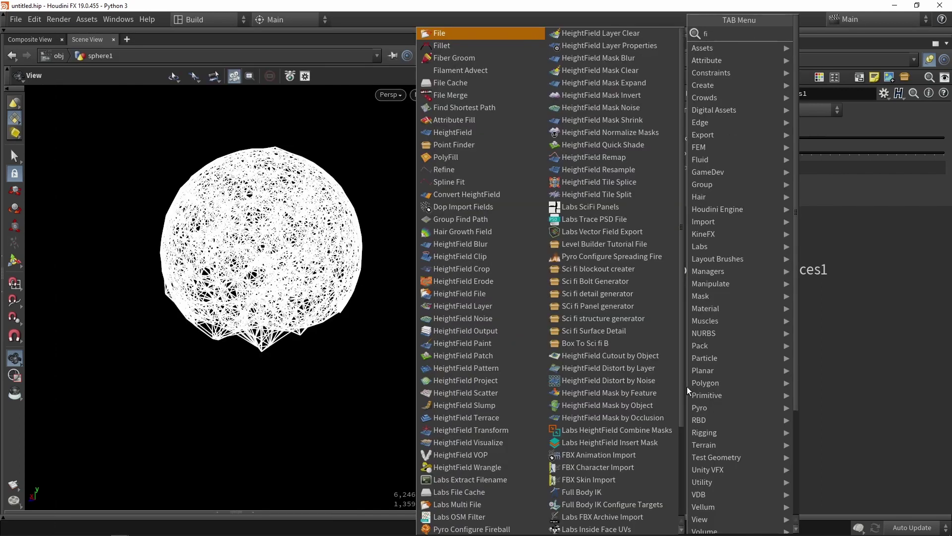
key("Return")
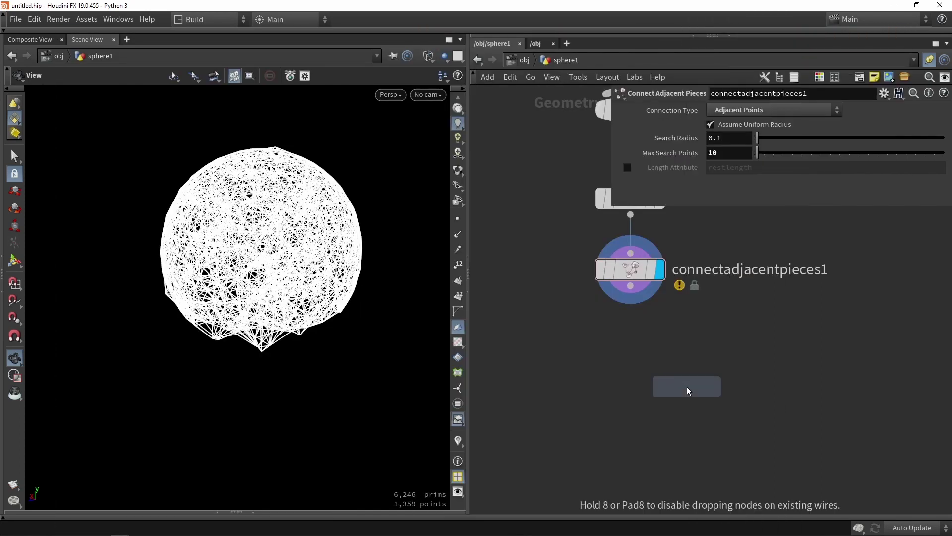
left_click(627, 354)
scroll(620, 348, "up", 2)
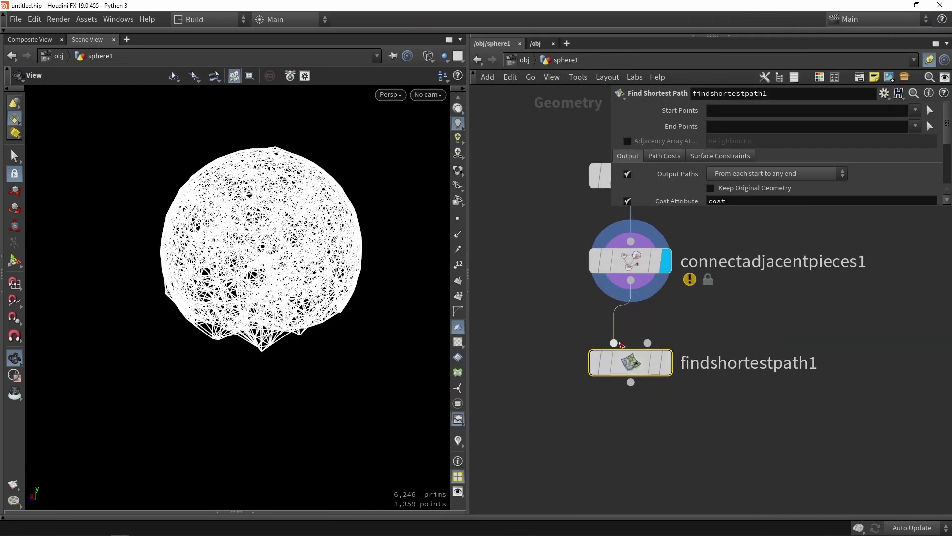
left_click(666, 362)
left_click_drag(632, 363, 633, 394)
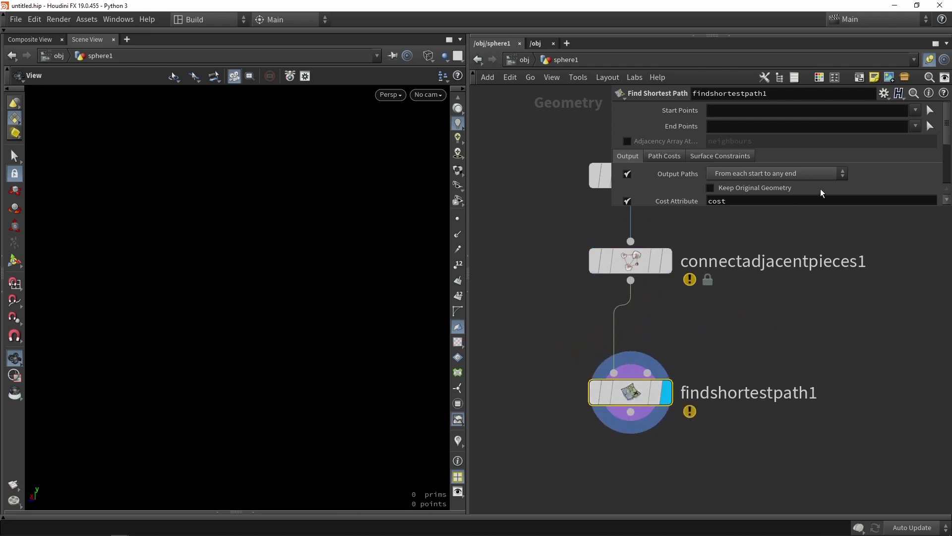
Set findshortestpath1's Start Points to the Startpts group and End Points to the Endpts group.
left_click(915, 110)
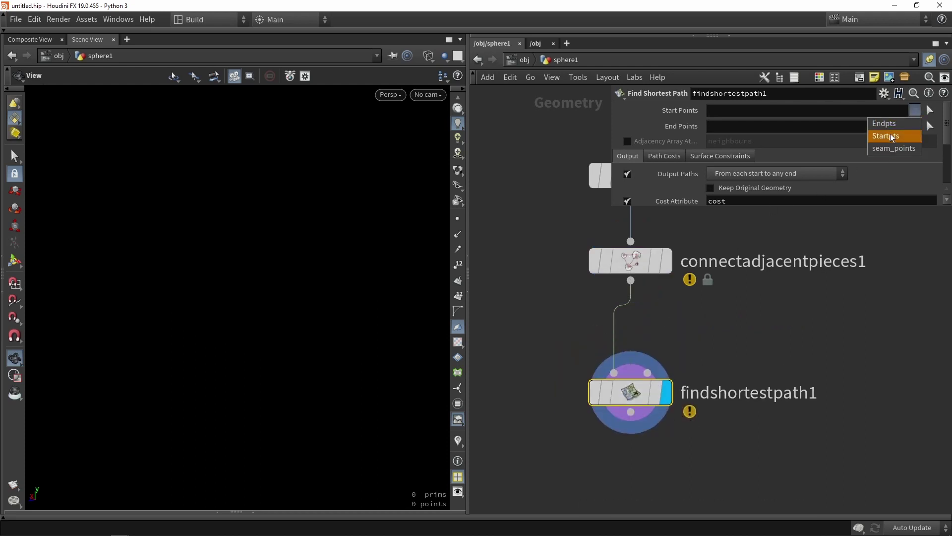
left_click(892, 137)
left_click(915, 126)
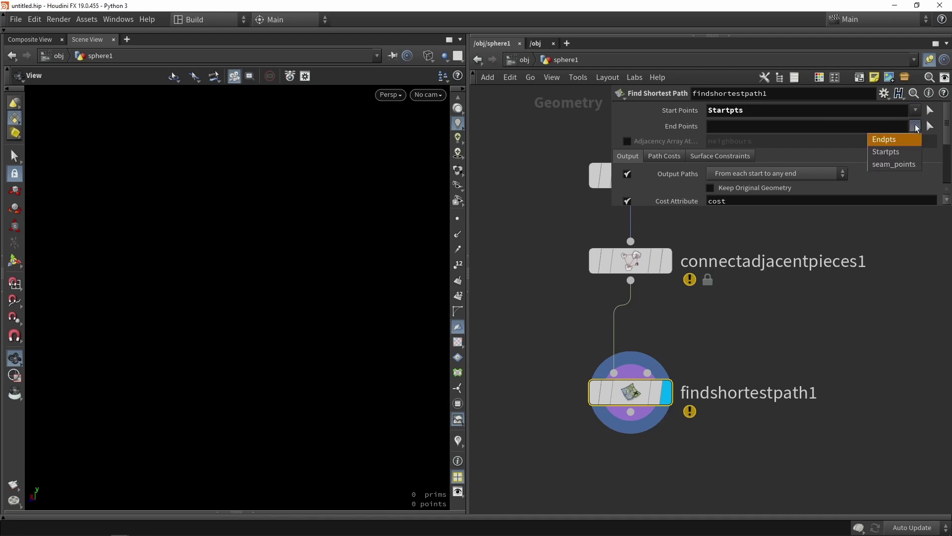
left_click(890, 140)
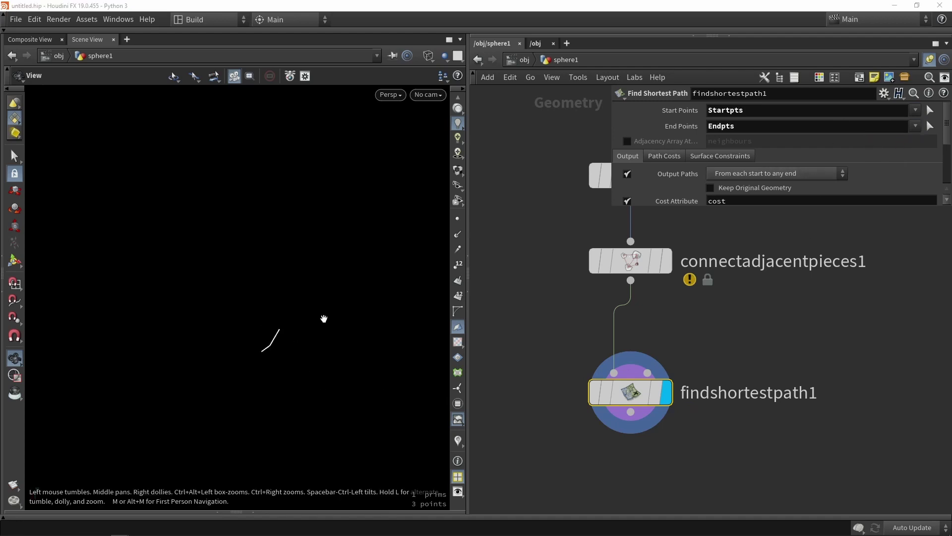
left_click(788, 339)
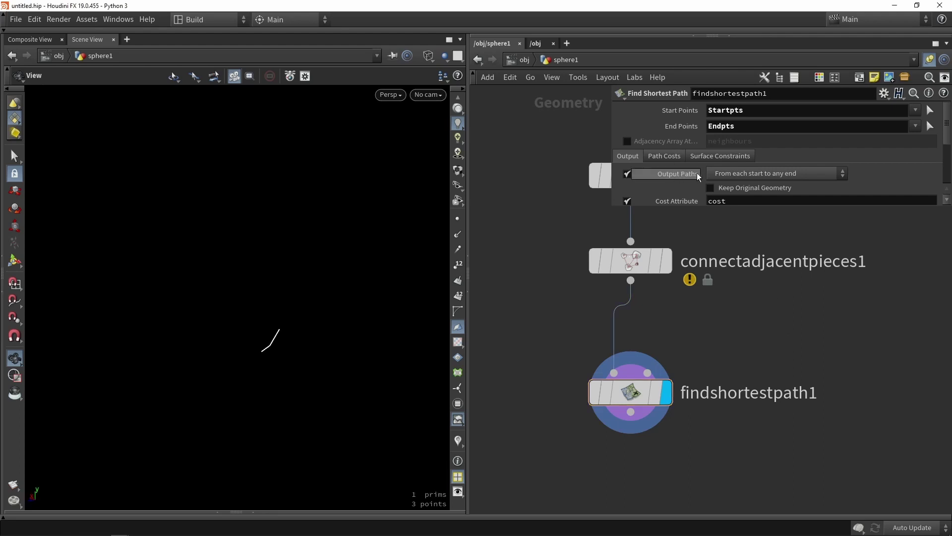
Set findshortestpath1's Output Paths to From any start to each end and inspect the branching paths.
left_click(764, 173)
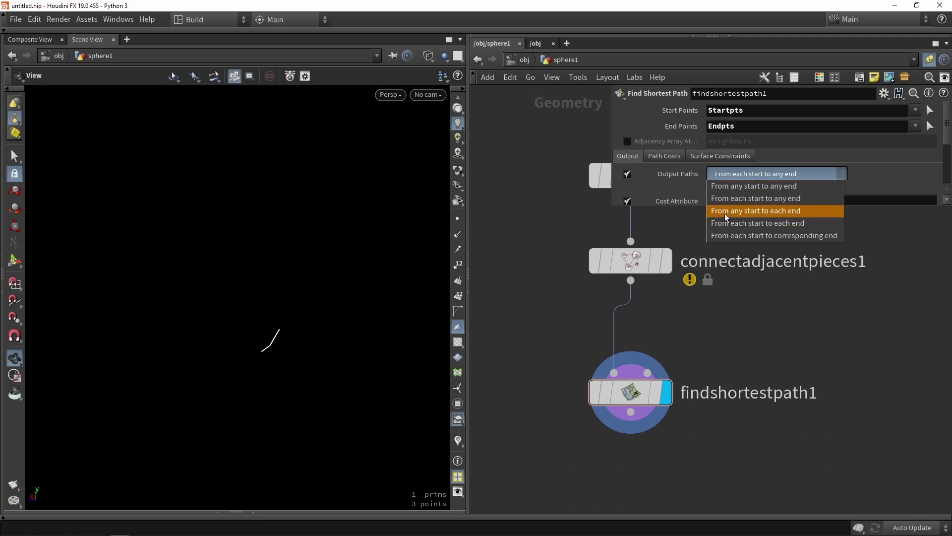
left_click(762, 212)
left_click_drag(376, 283, 354, 264)
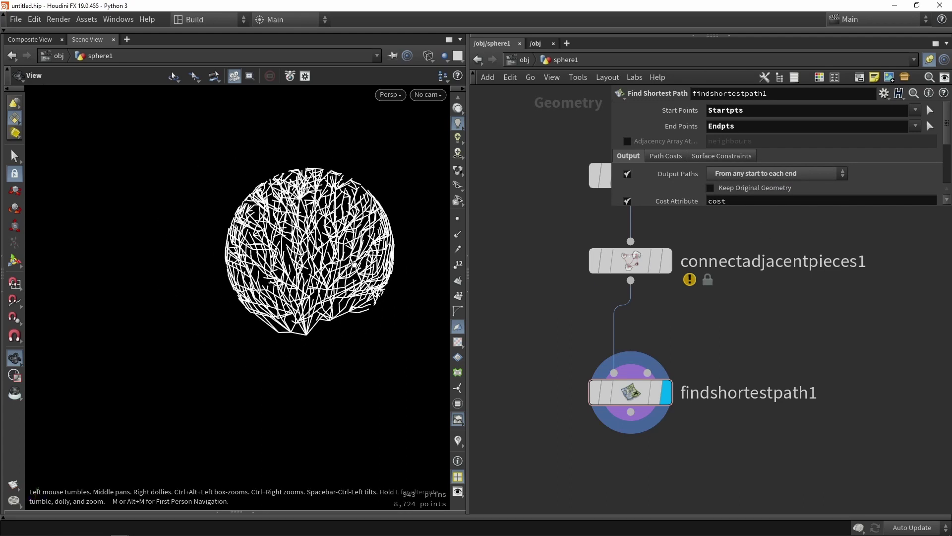
left_click_drag(238, 313, 192, 325)
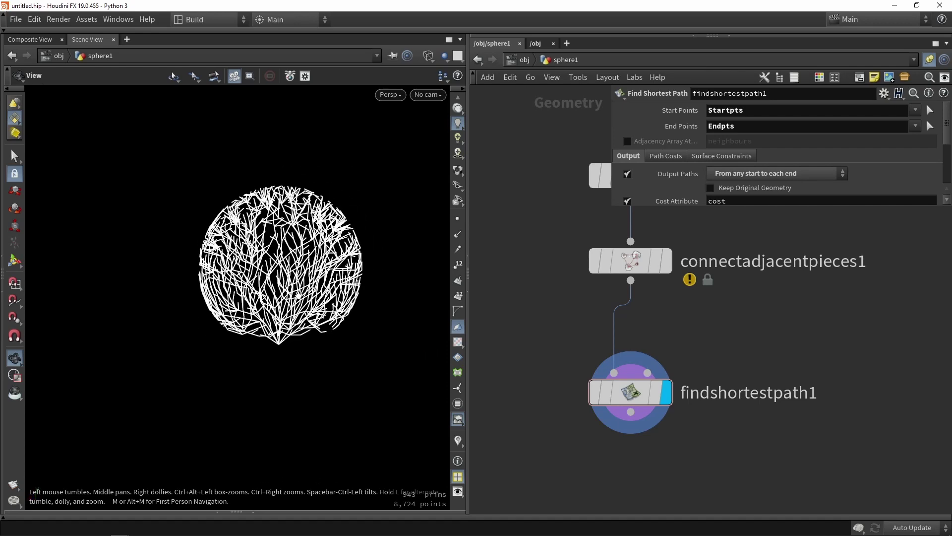
middle_click_drag(691, 318, 654, 375)
scroll(653, 375, "down", 3)
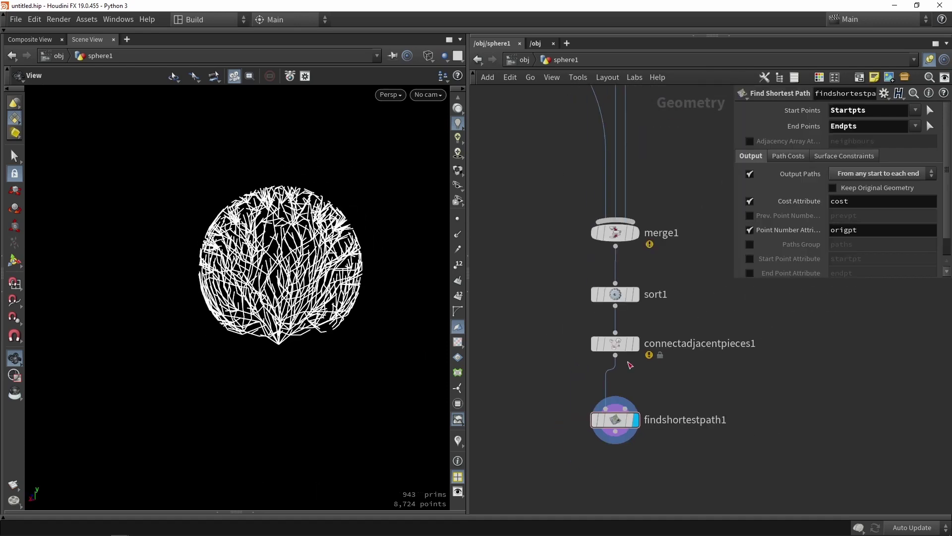
scroll(323, 288, "up", 3)
middle_click_drag(323, 288, 308, 302)
scroll(308, 302, "down", 2)
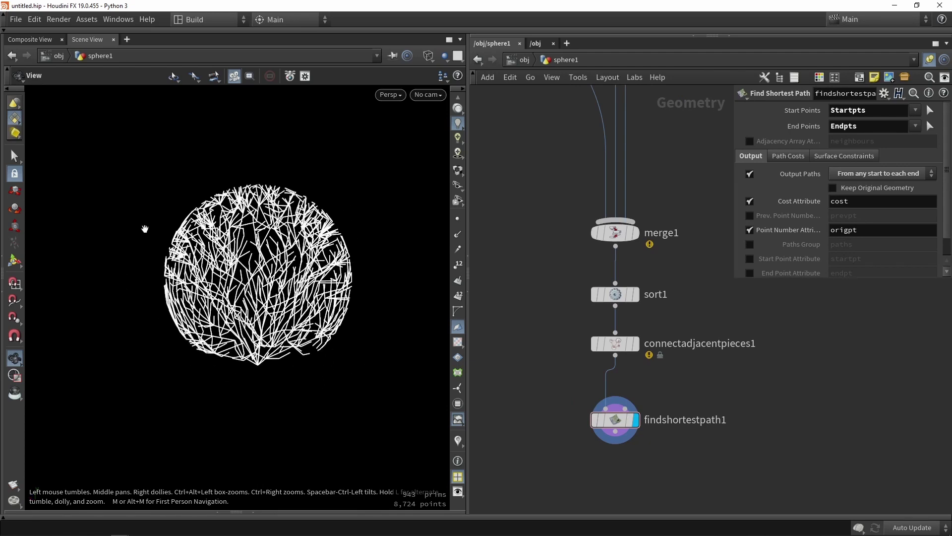
Set the Scale of pointjitter1 in the end pts branch to 0.1 and check the resulting paths.
left_click_drag(316, 219, 325, 221)
middle_click_drag(551, 219, 549, 350)
scroll(550, 350, "down", 3)
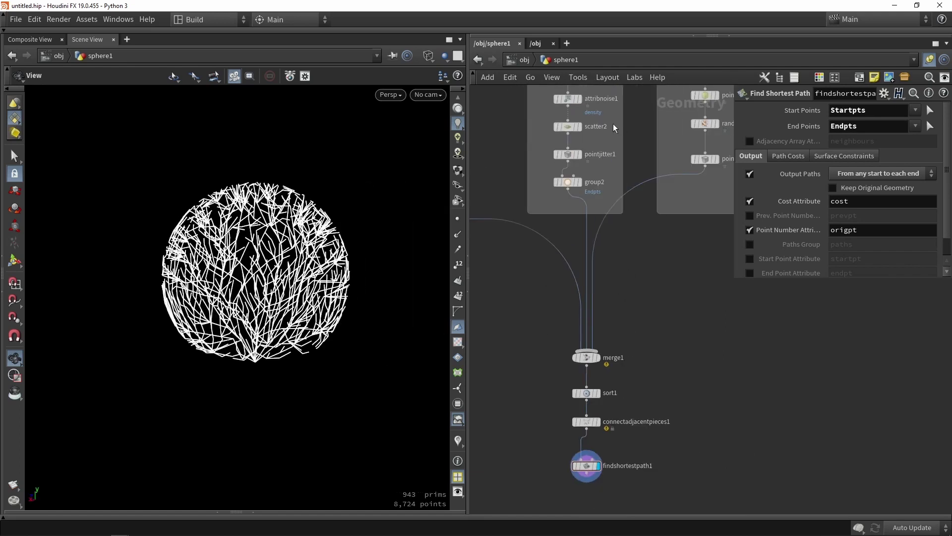
left_click(568, 154)
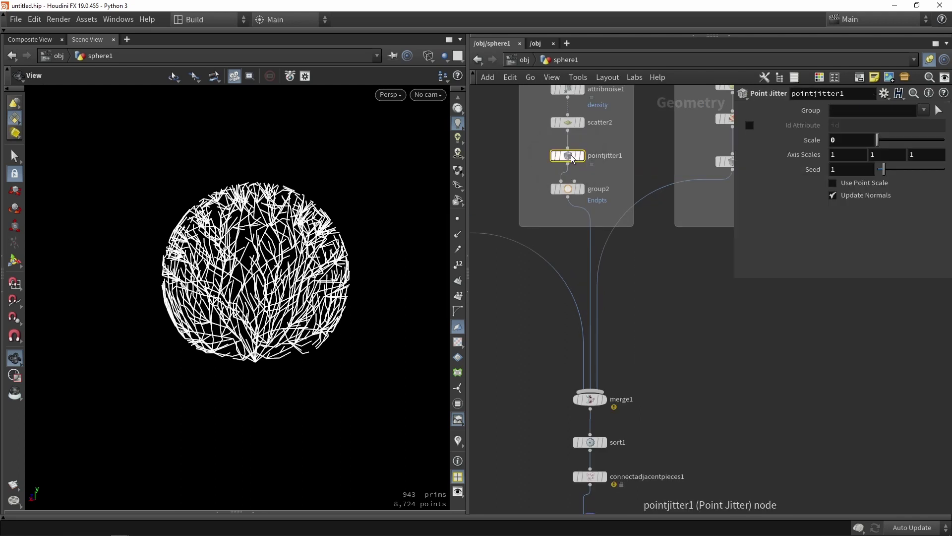
scroll(635, 238, "down", 2)
scroll(637, 243, "up", 2)
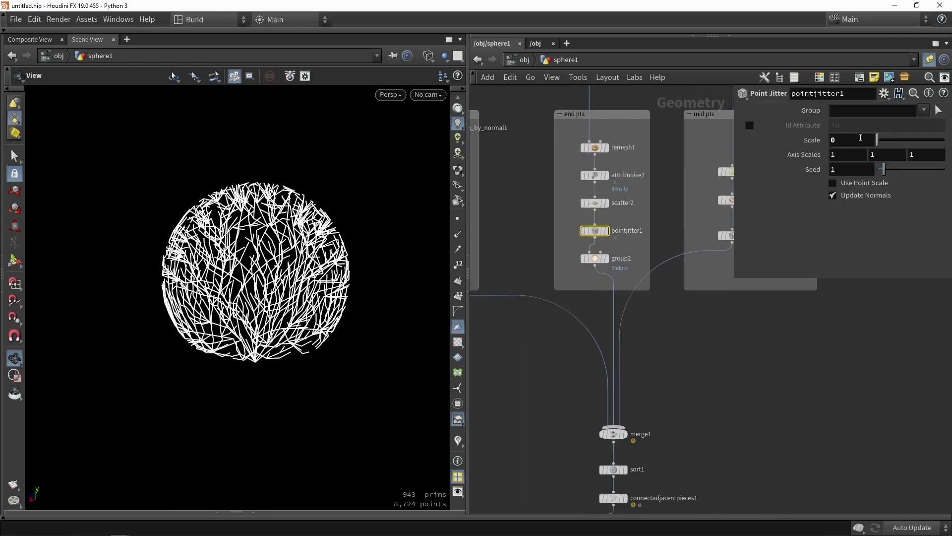
mouse_move(877, 140)
left_mouse_down()
mouse_move(908, 141)
mouse_move(880, 141)
left_mouse_up()
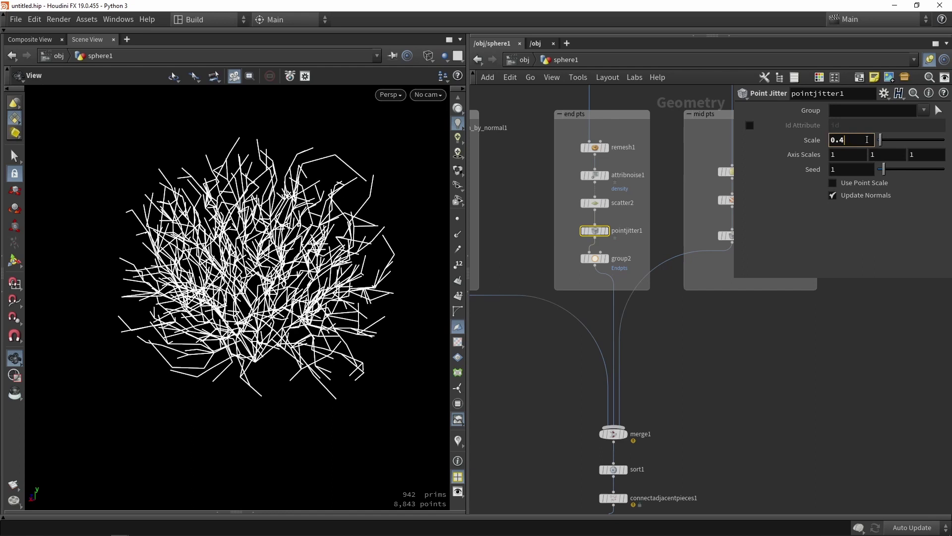
key("Return")
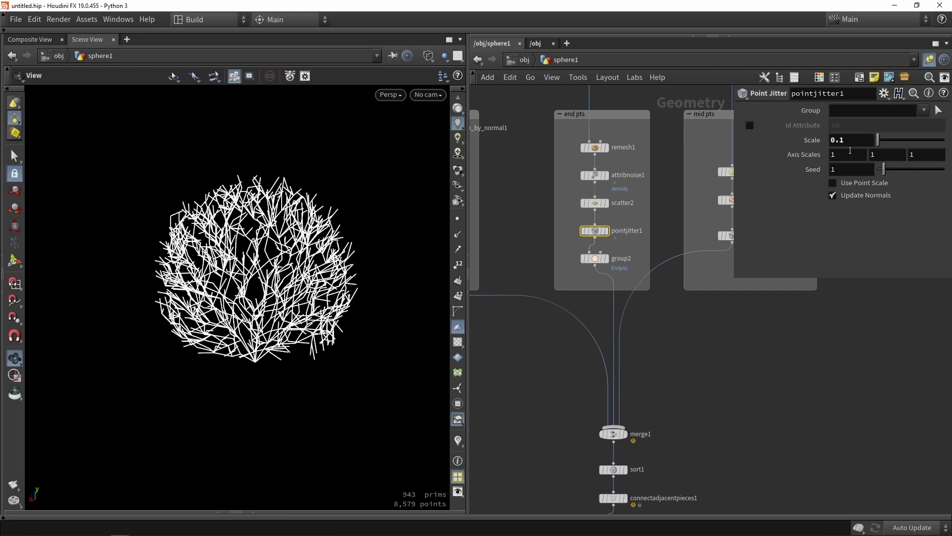
left_click_drag(317, 322, 348, 317)
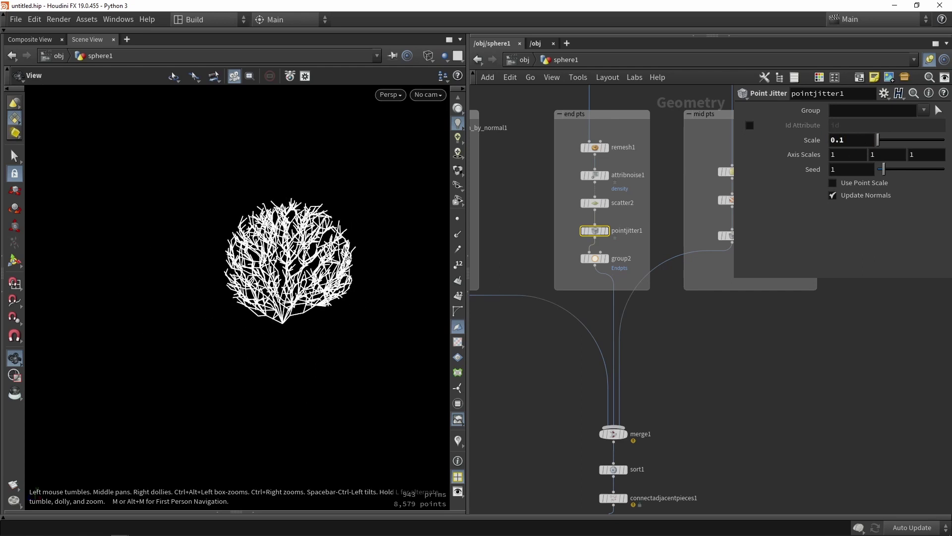
Toggle the bypass of pointjitter2 in the mid pts branch to compare the paths with and without its jitter.
mouse_move(584, 234)
scroll(584, 233, "up", 5)
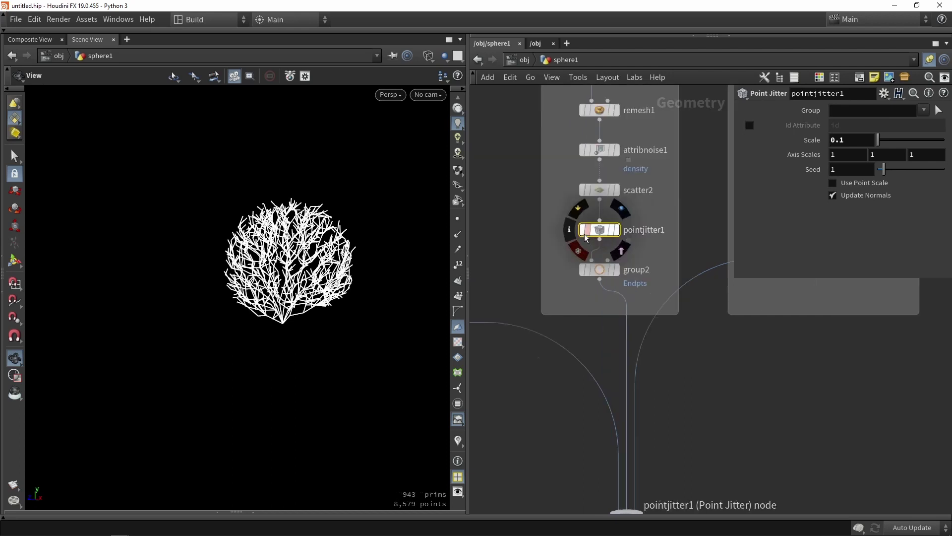
left_click(581, 234)
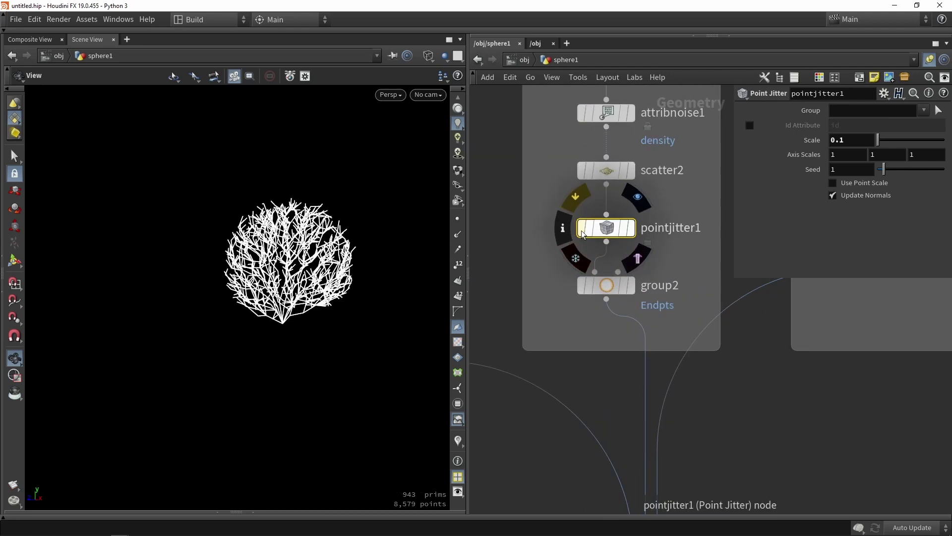
middle_click_drag(703, 348, 582, 366)
scroll(583, 365, "down", 3)
scroll(712, 292, "up", 3)
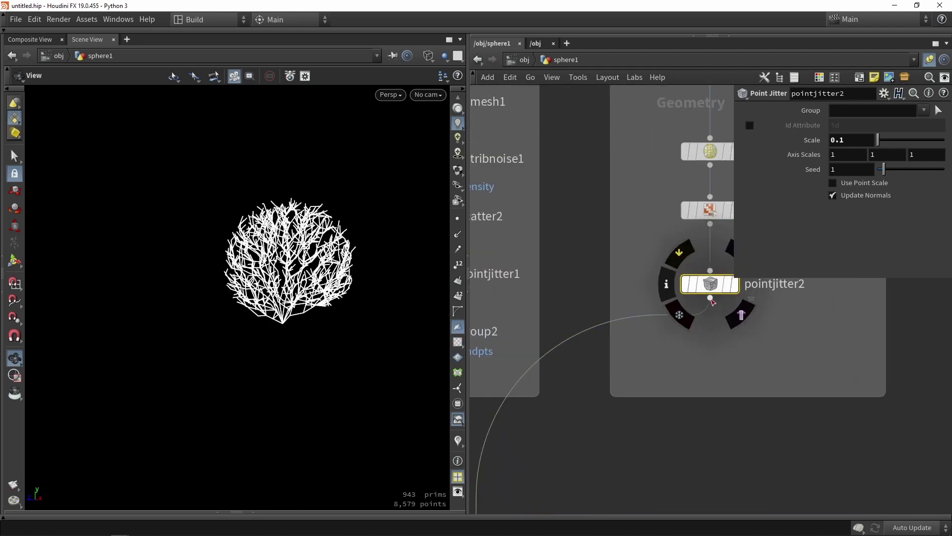
left_click(689, 286)
left_click(684, 286)
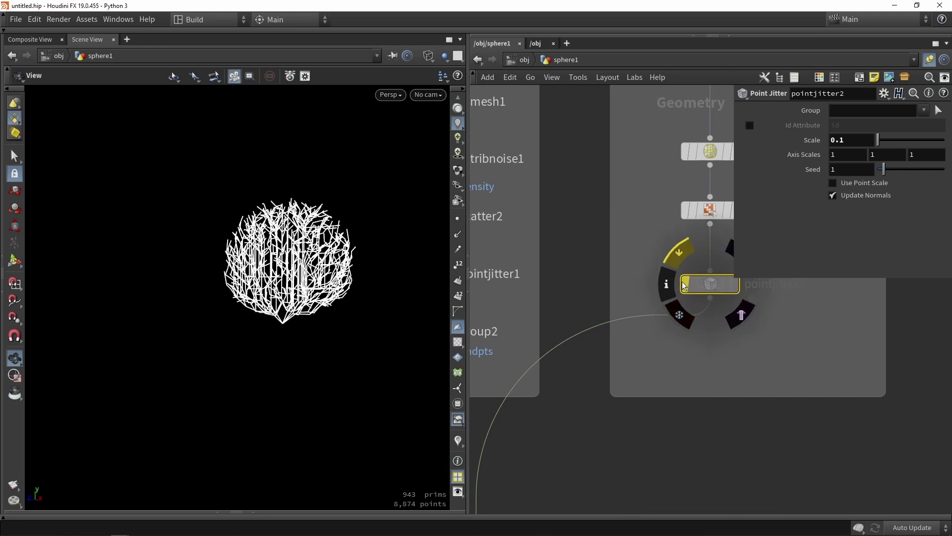
left_click(684, 286)
left_click(684, 286)
left_click(684, 286)
left_click(684, 286)
left_click(684, 286)
scroll(714, 286, "down", 3)
scroll(714, 286, "down", 1)
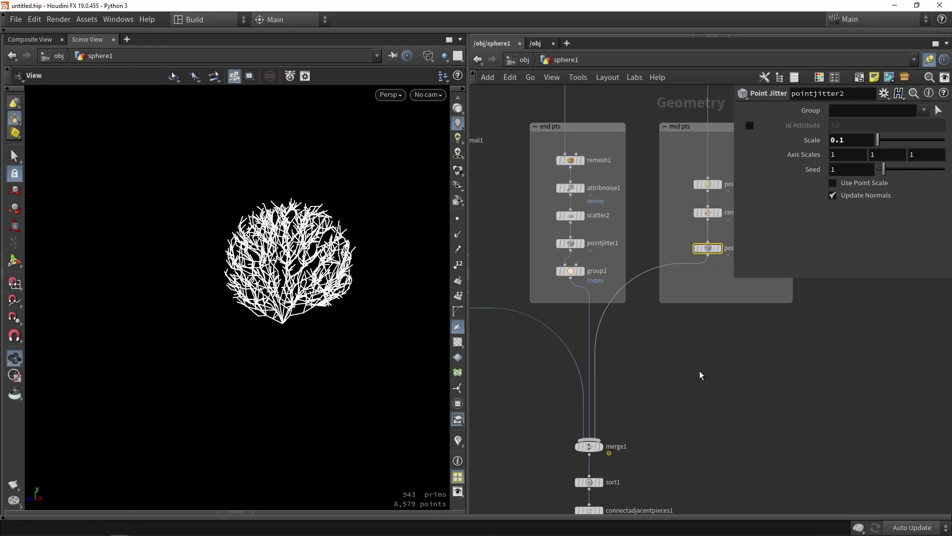
Examine the branching paths from several angles and review the whole node network.
middle_click_drag(700, 373, 694, 283)
scroll(694, 283, "down", 2)
left_click_drag(375, 304, 317, 278)
scroll(284, 248, "up", 4)
left_click_drag(228, 248, 358, 262)
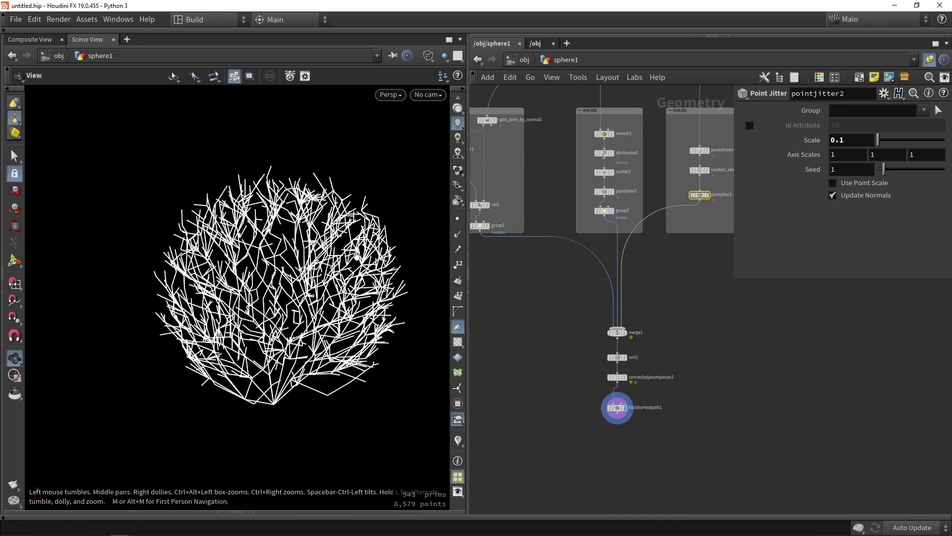
scroll(358, 261, "down", 4)
scroll(668, 457, "down", 3)
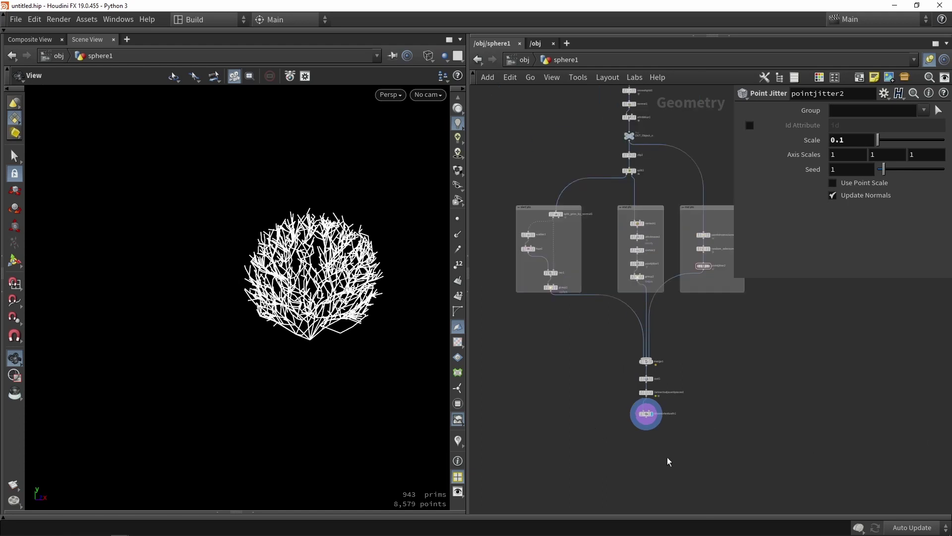
Add a Labs Random Selection node below findshortestpath1, connect it to that node's output and display it.
scroll(592, 390, "up", 3)
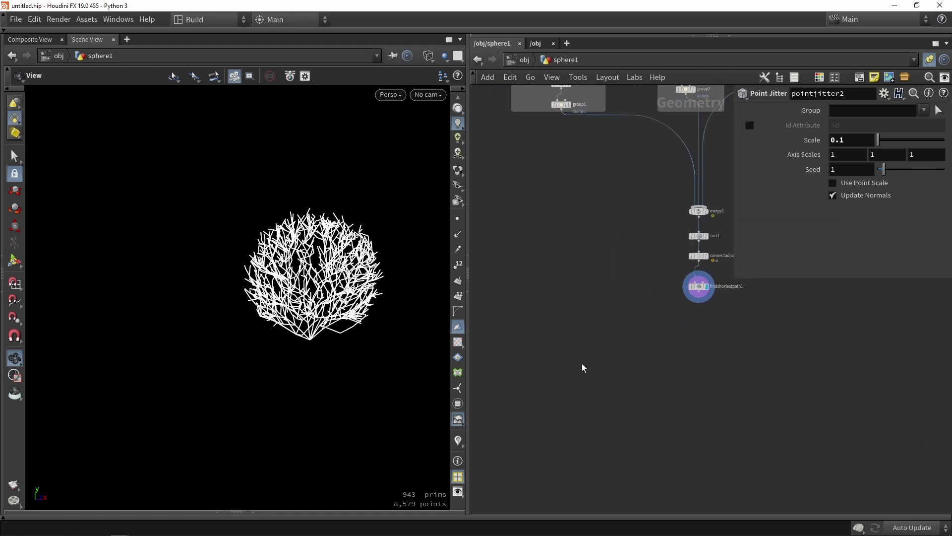
key("Tab")
type("rna")
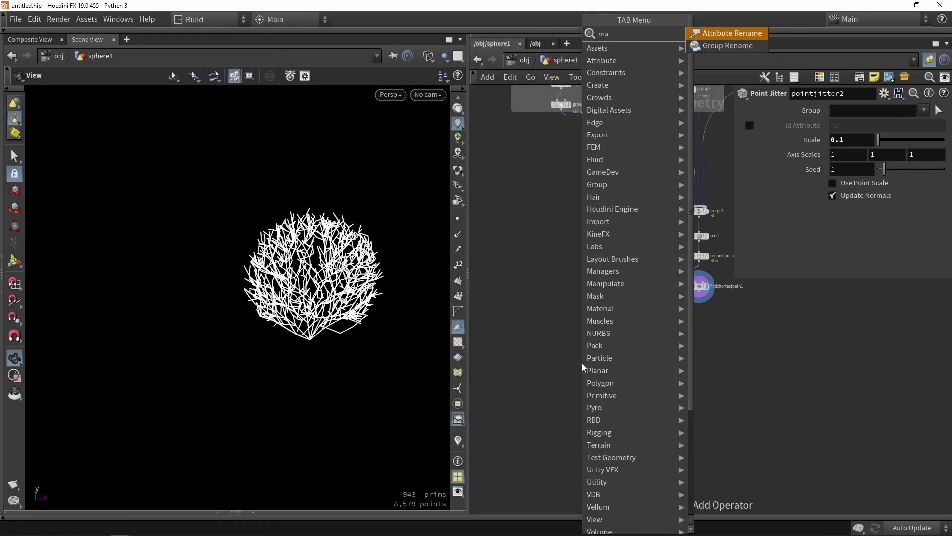
key("BackSpace")
key("BackSpace")
type("and")
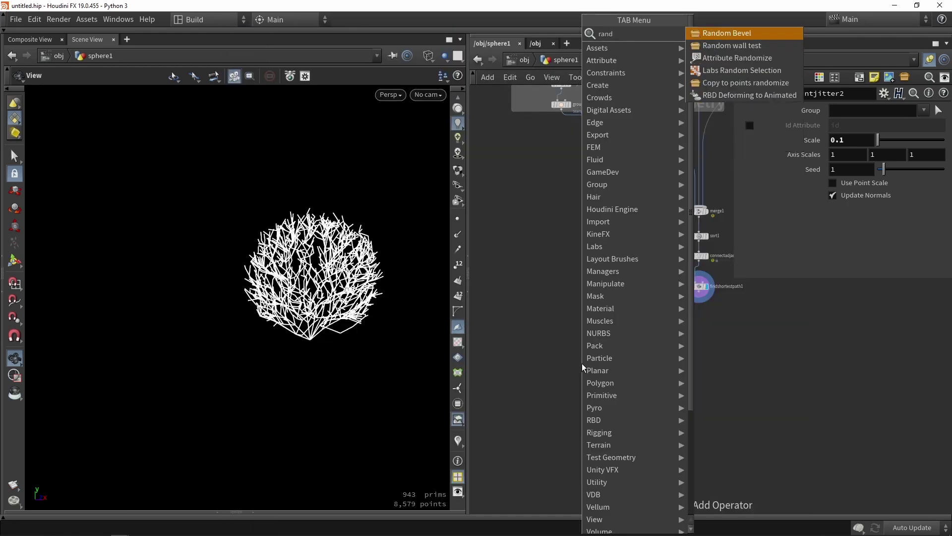
left_click(741, 70)
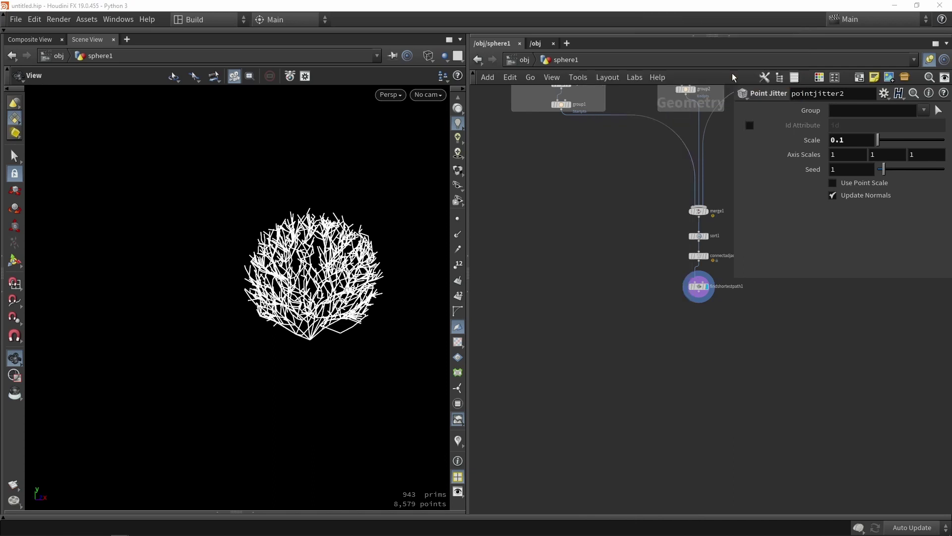
left_click(602, 361)
scroll(701, 297, "up", 3)
left_click_drag(696, 289, 514, 393)
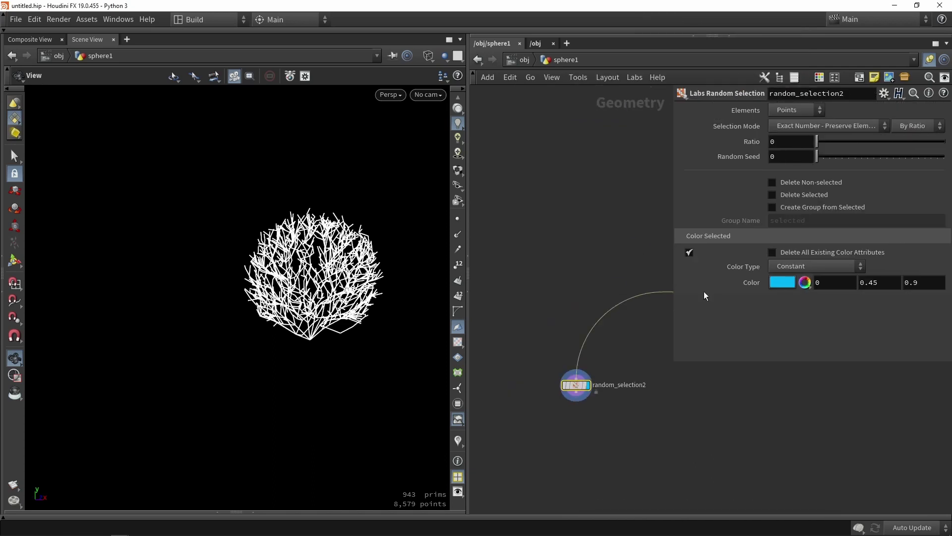
Set random_selection2's Elements to Primitives, enable Delete Selected and set Ratio to 0.793 to thin the branches.
left_click(787, 124)
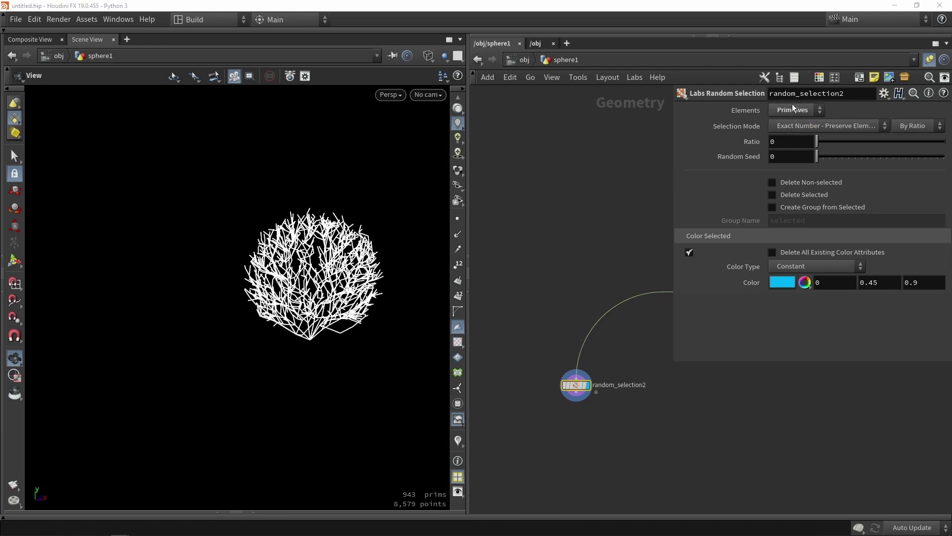
left_click(798, 196)
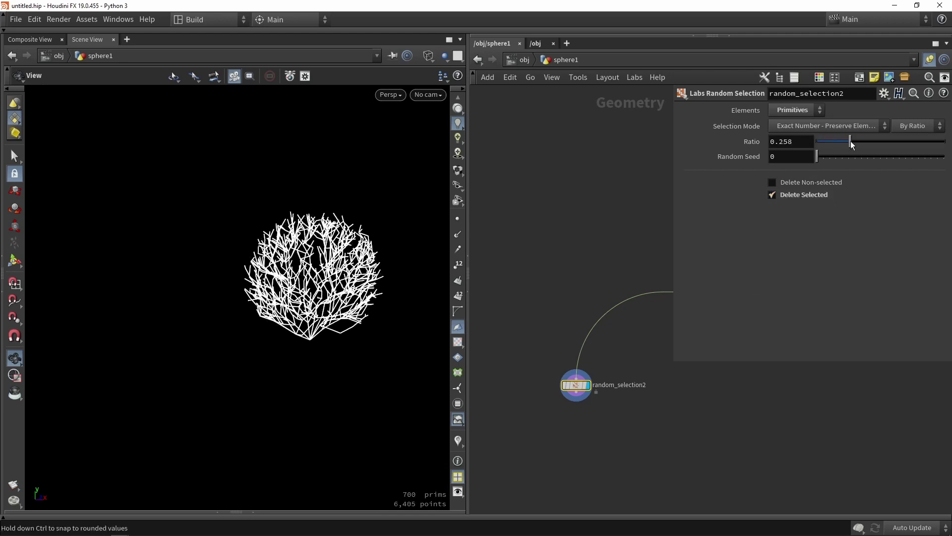
left_click_drag(850, 141, 918, 156)
left_click_drag(337, 263, 342, 329)
scroll(304, 260, "up", 5)
Add a Fuse node below random_selection2, connect its first input and display it.
middle_click_drag(569, 445, 586, 362)
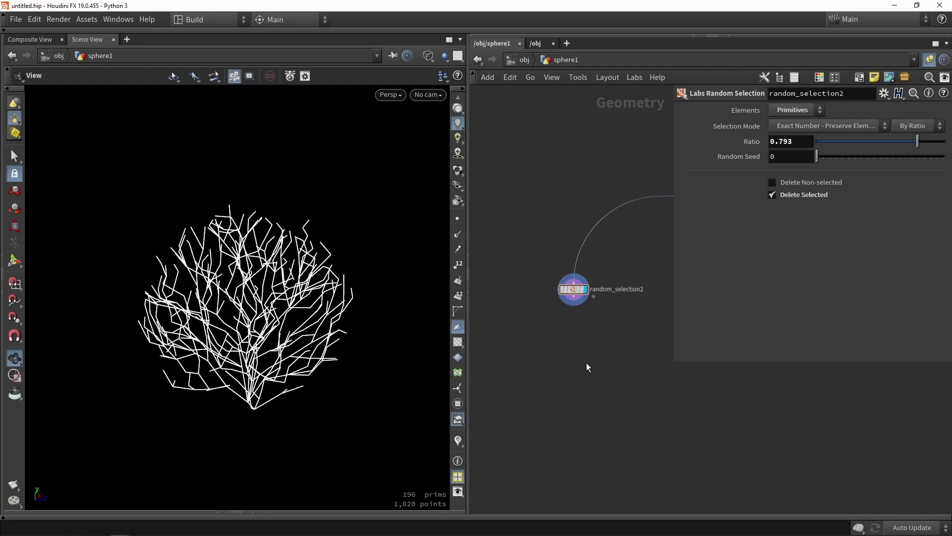
key("Tab")
type("fuse")
key("Return")
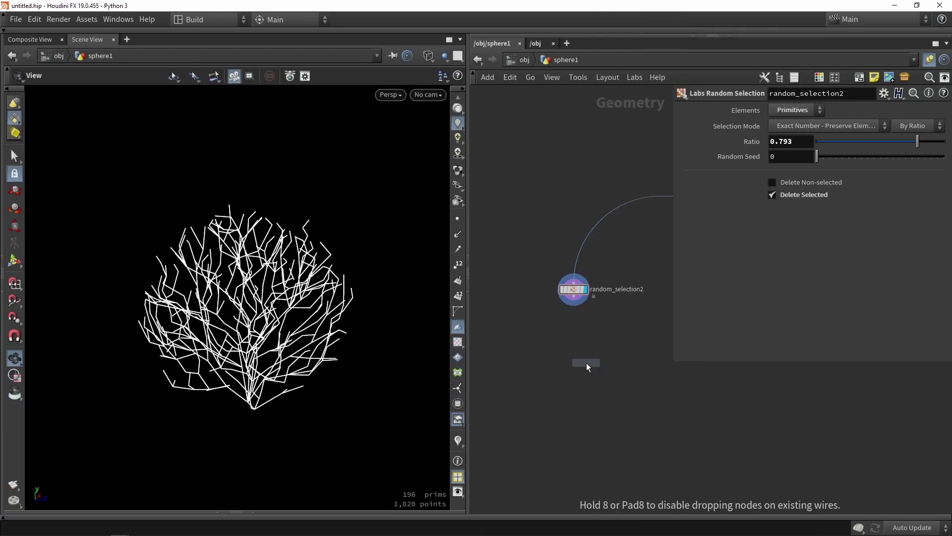
left_click(586, 362)
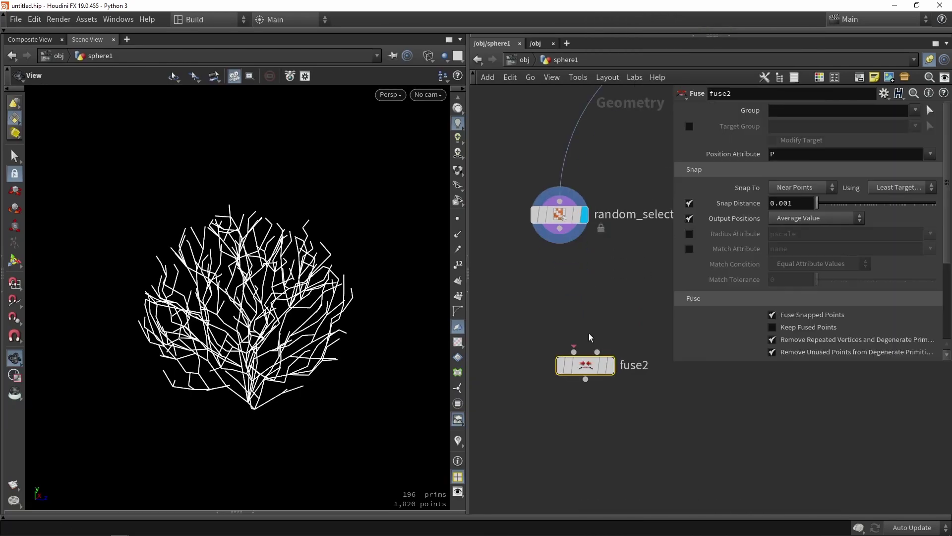
left_click(611, 366)
left_click_drag(588, 368, 561, 286)
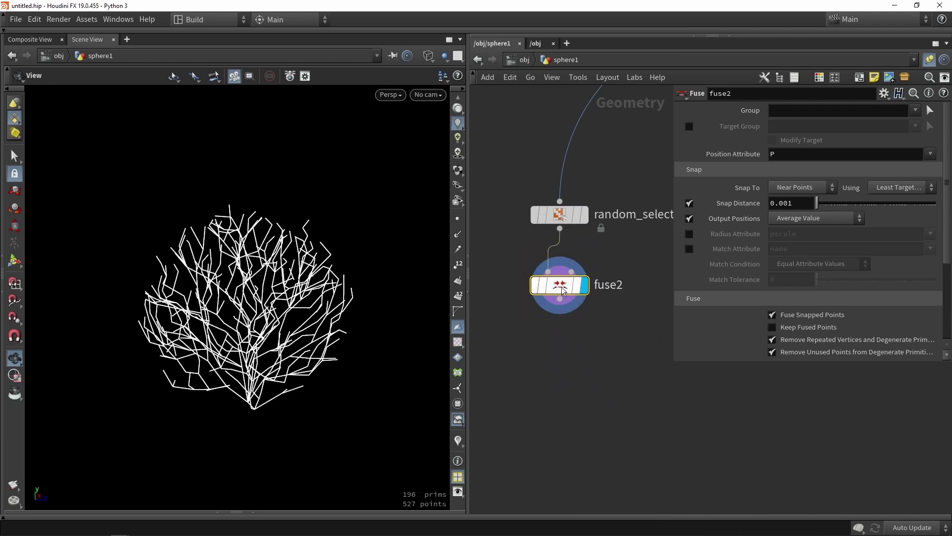
Add a PolyPath node below fuse2, connect it and display its result.
middle_click_drag(574, 415, 595, 362)
key("Tab")
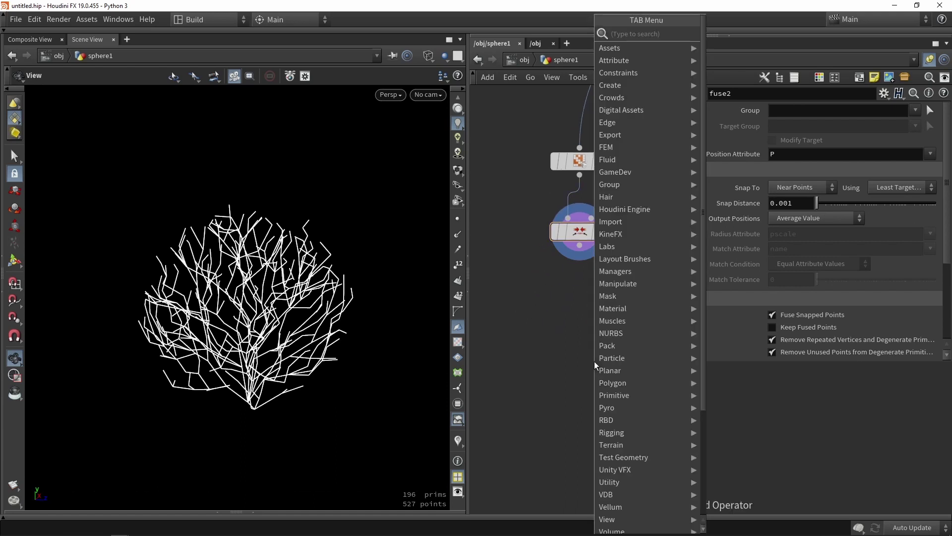
type("pol")
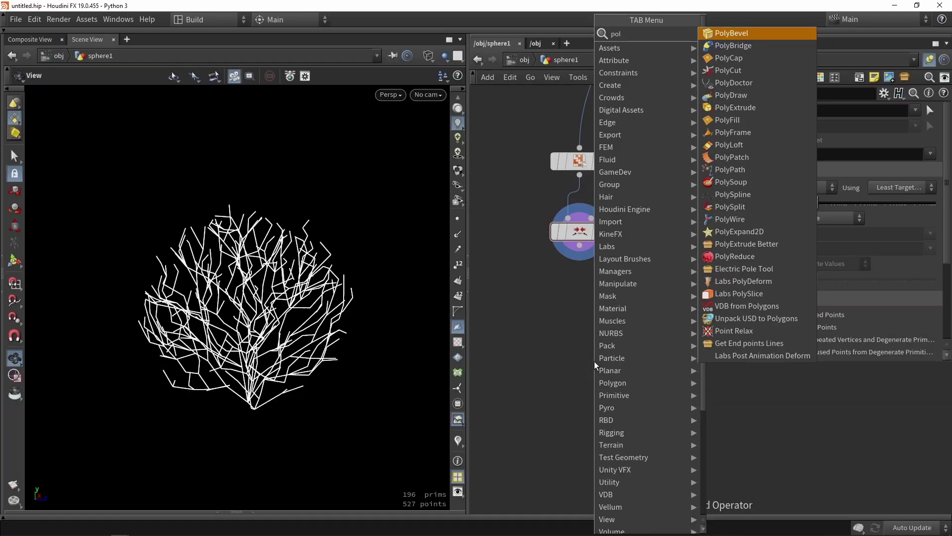
type("yp")
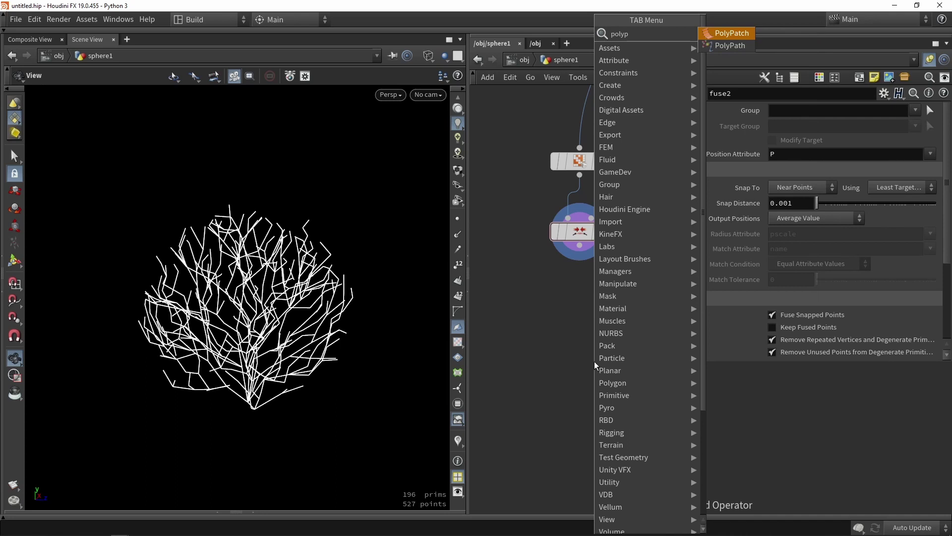
key("Return")
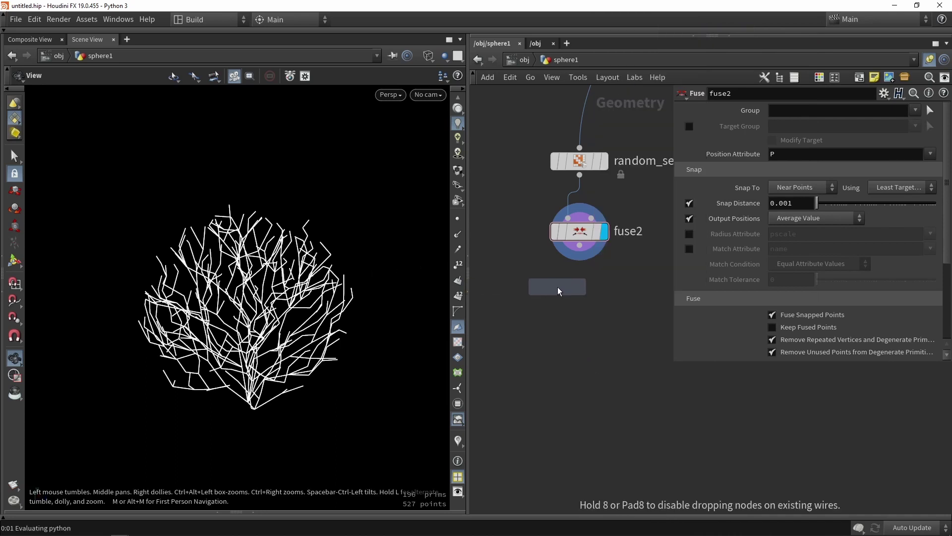
left_click(574, 310)
scroll(583, 263, "up", 1)
mouse_move(590, 324)
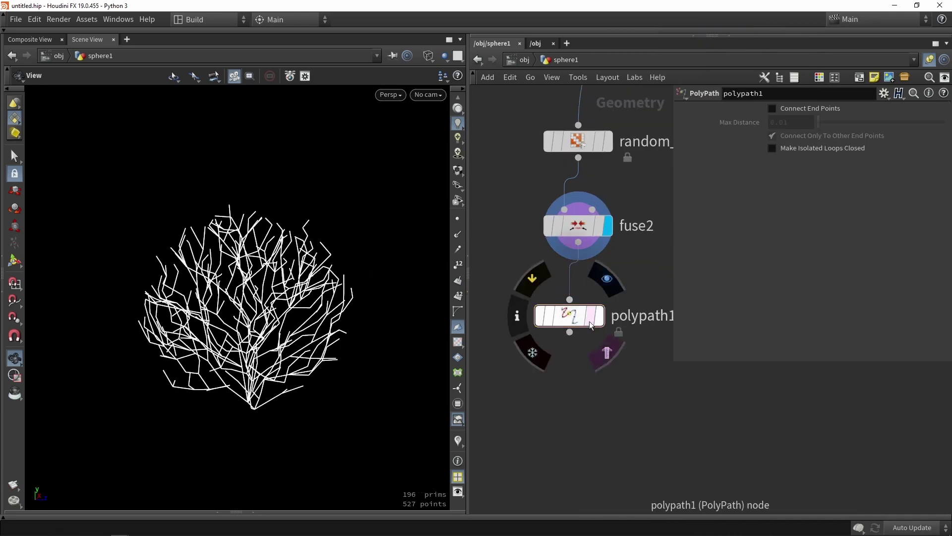
scroll(575, 343, "down", 1)
Add a Sweep node below polypath1, connect the path to its first input and display it.
key("Tab")
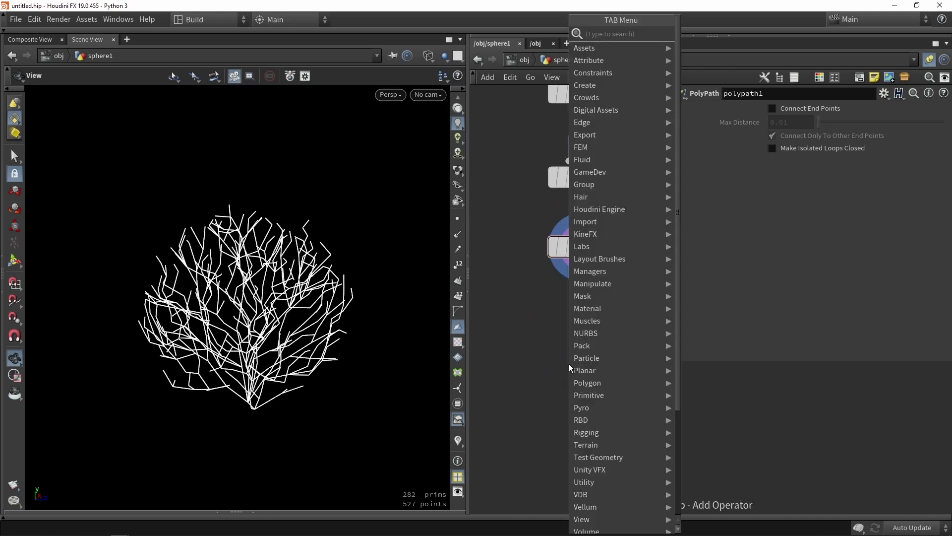
type("sweep")
key("Return")
left_click(570, 364)
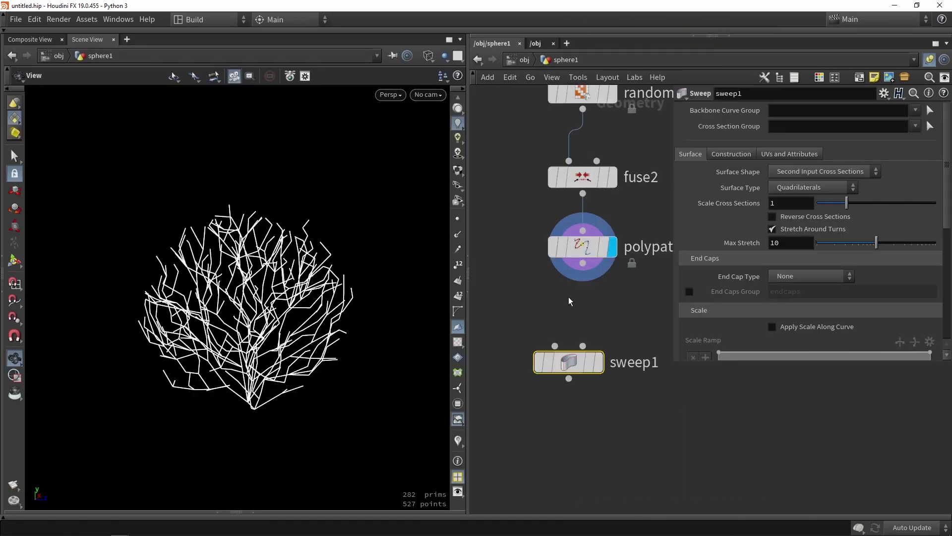
left_click_drag(583, 263, 585, 366)
left_click(598, 362)
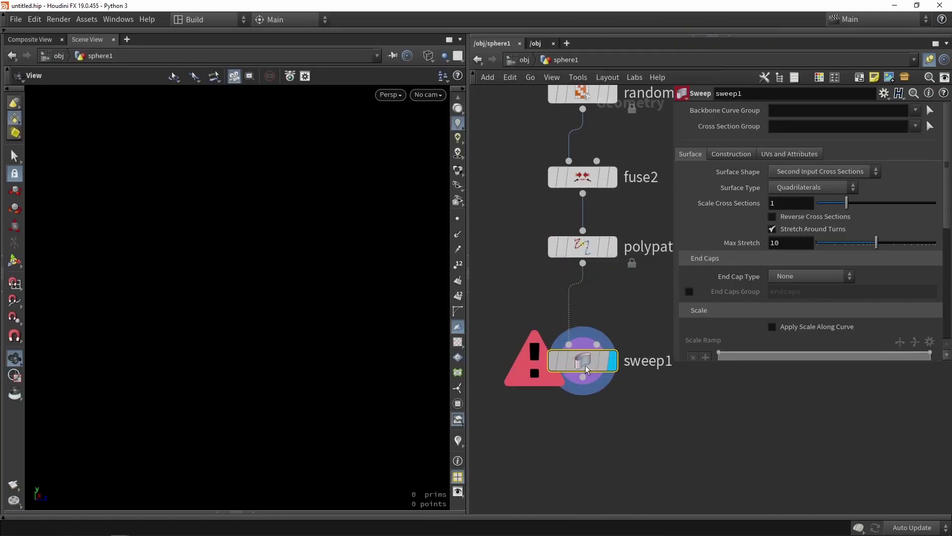
Set sweep1's Surface Shape to Round Tube, switch the viewport to shaded display and reduce Radius to about 0.004.
left_click(793, 172)
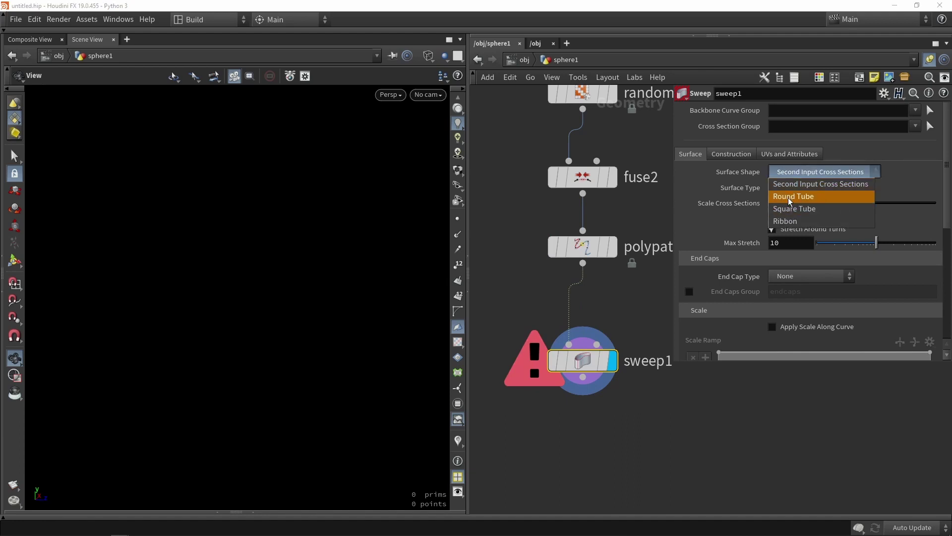
left_click(790, 197)
key("w")
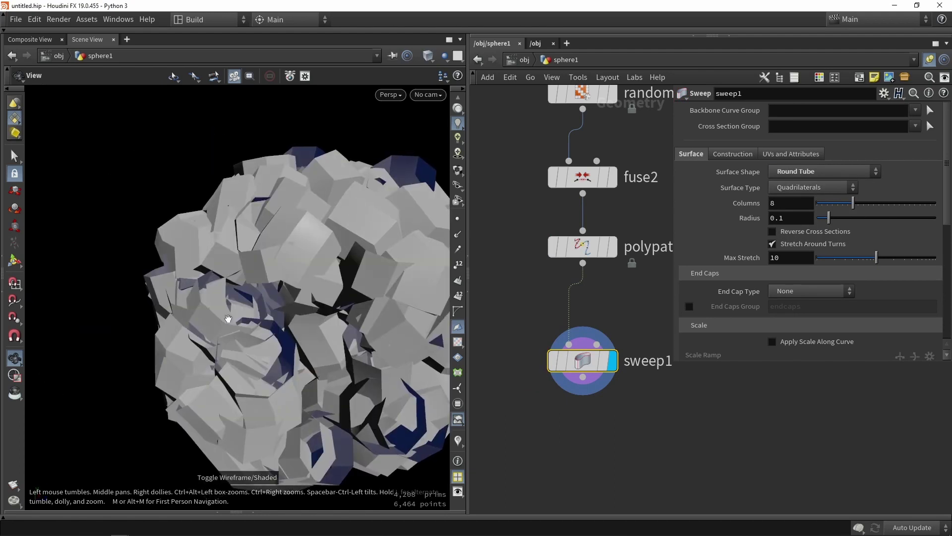
left_click_drag(828, 218, 818, 219)
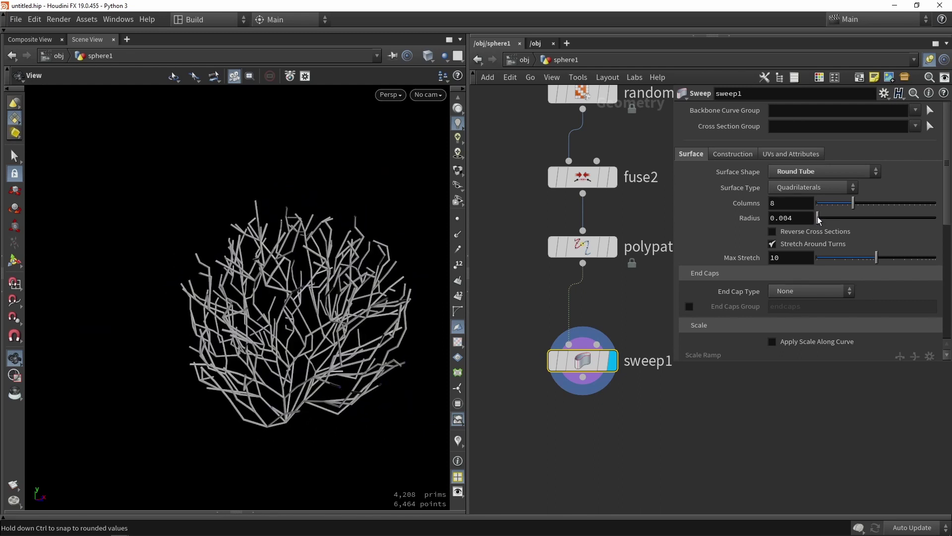
Reduce sweep1's Columns to 2 and check the tube geometry in wireframe, returning to shaded display.
left_click_drag(267, 279, 284, 324)
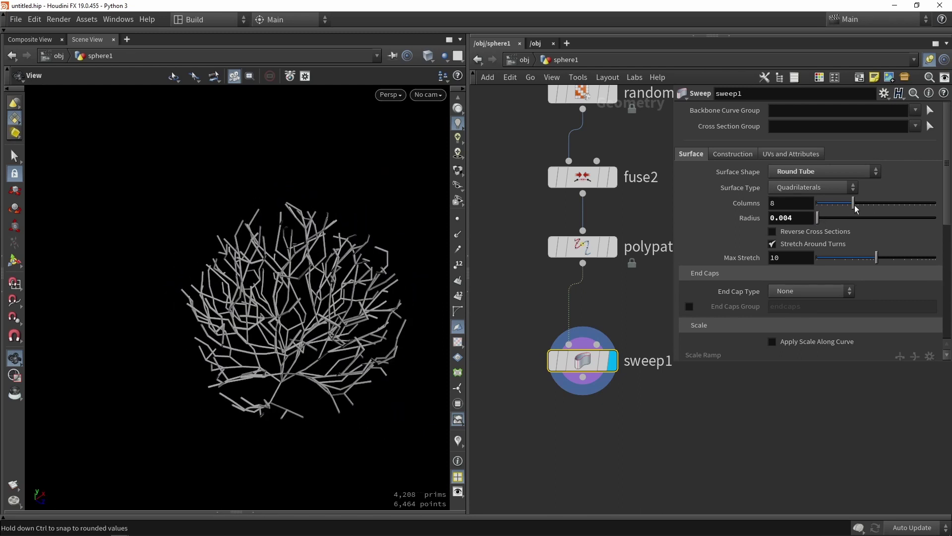
left_click_drag(856, 208, 823, 205)
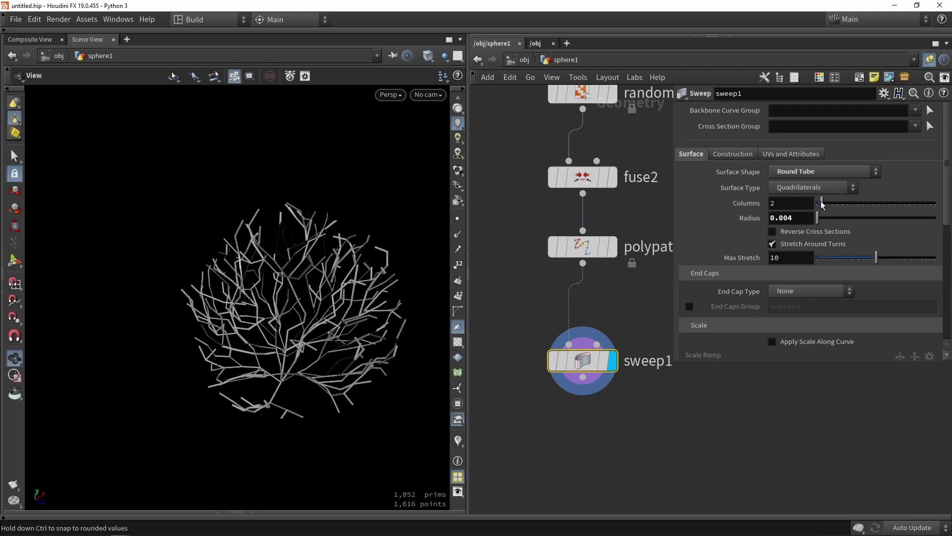
scroll(240, 419, "up", 10)
key("w")
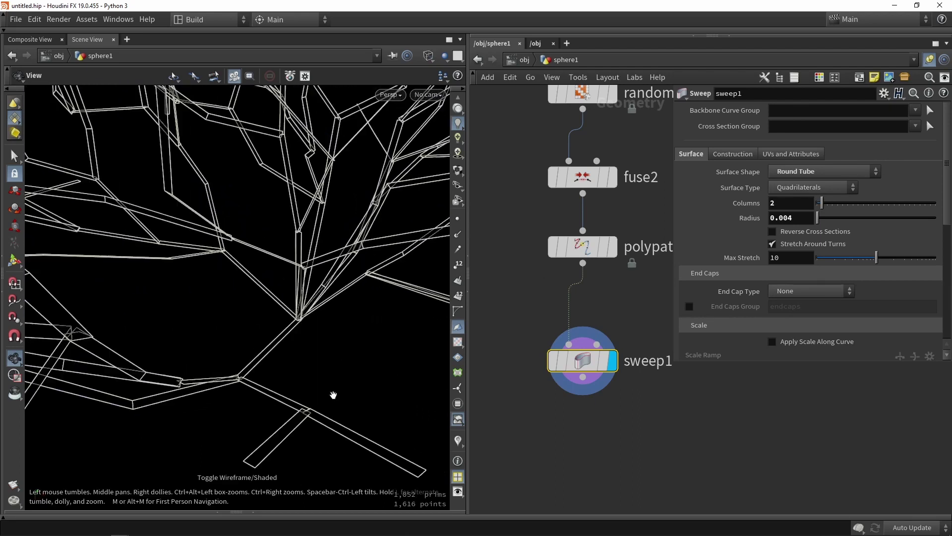
left_click_drag(333, 395, 373, 331)
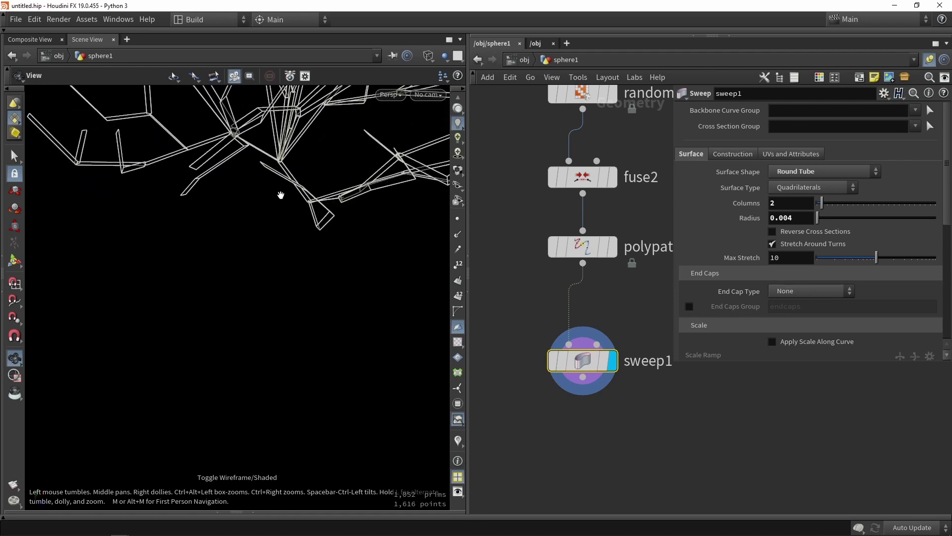
key("w")
scroll(280, 195, "down", 8)
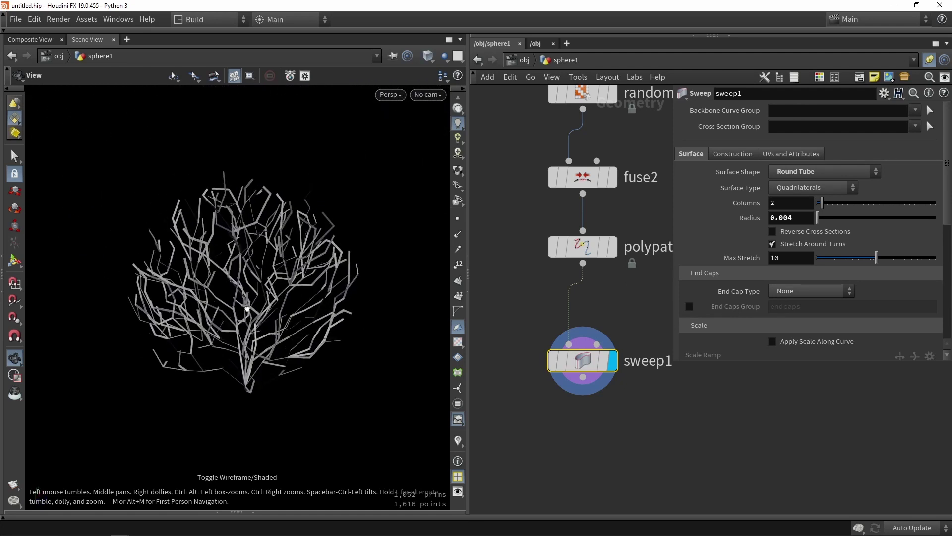
left_click_drag(247, 309, 229, 272)
scroll(219, 266, "down", 4)
scroll(278, 284, "up", 6)
scroll(540, 361, "down", 4)
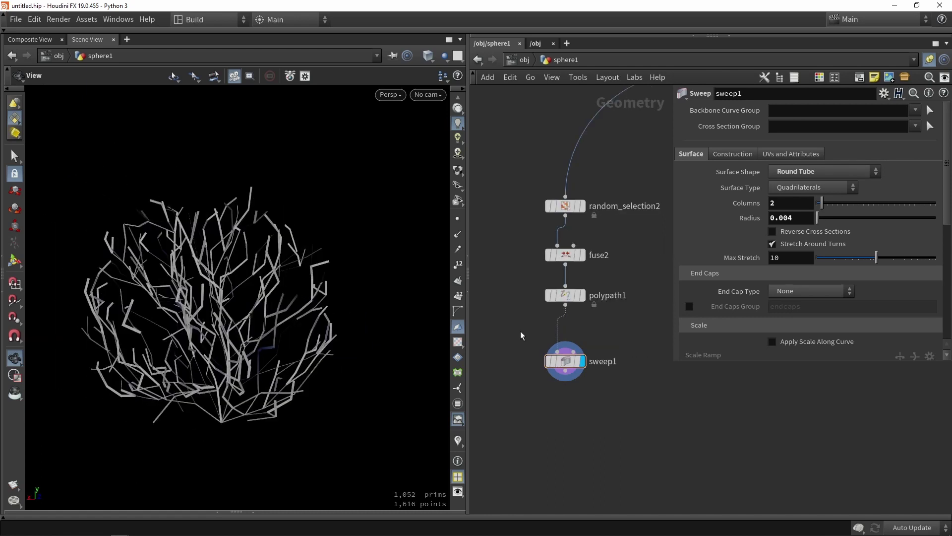
Select findshortestpath1 and examine the cost attribute of its points in the Geometry Spreadsheet.
scroll(521, 335, "down", 4)
scroll(620, 273, "up", 5)
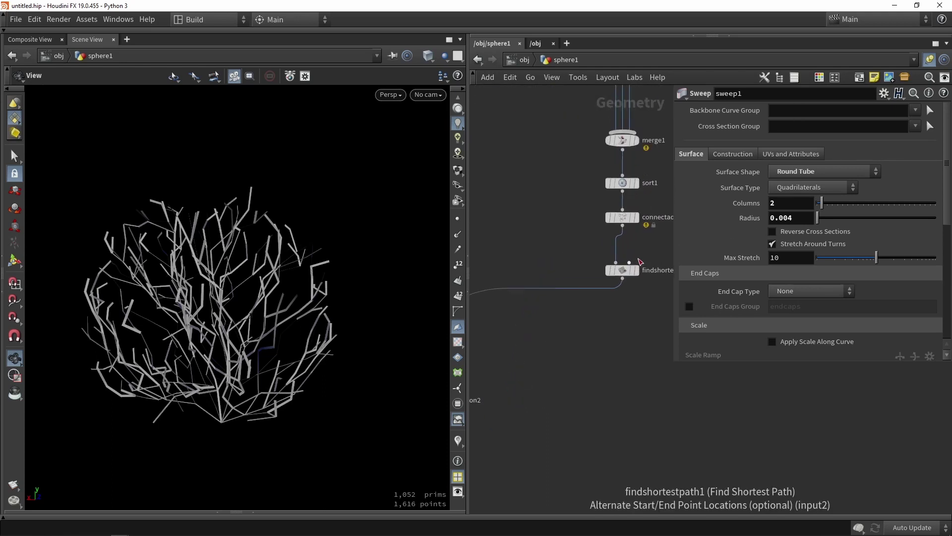
left_click(623, 272)
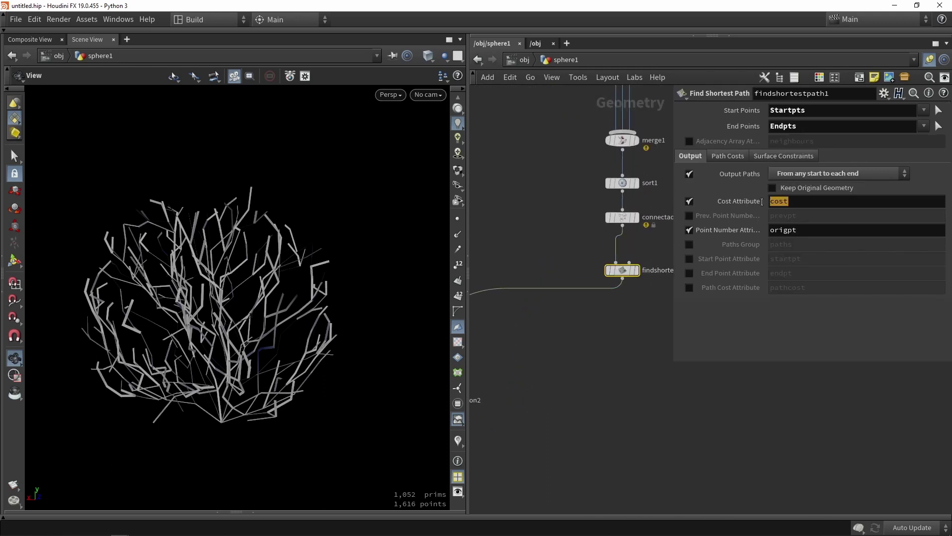
left_click(612, 395)
scroll(577, 338, "up", 2)
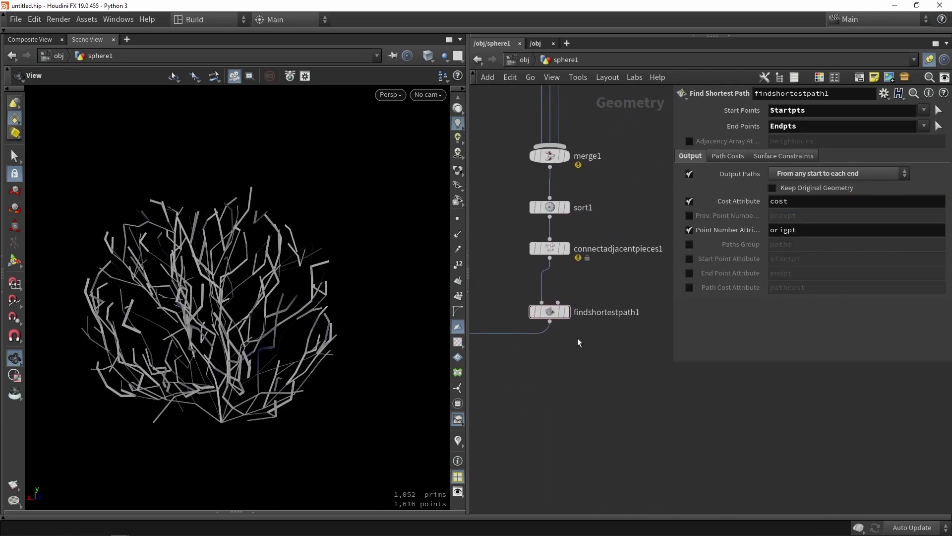
mouse_move(559, 315)
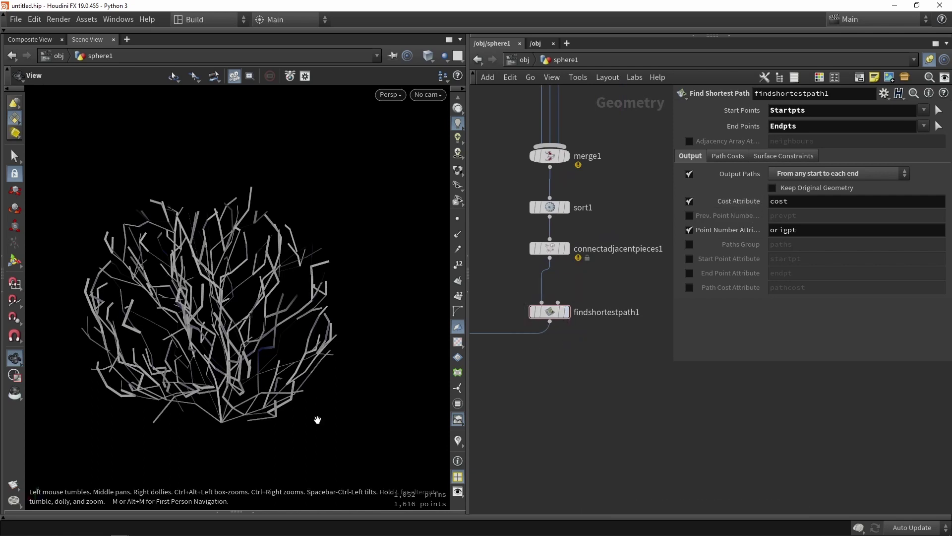
left_click(249, 509)
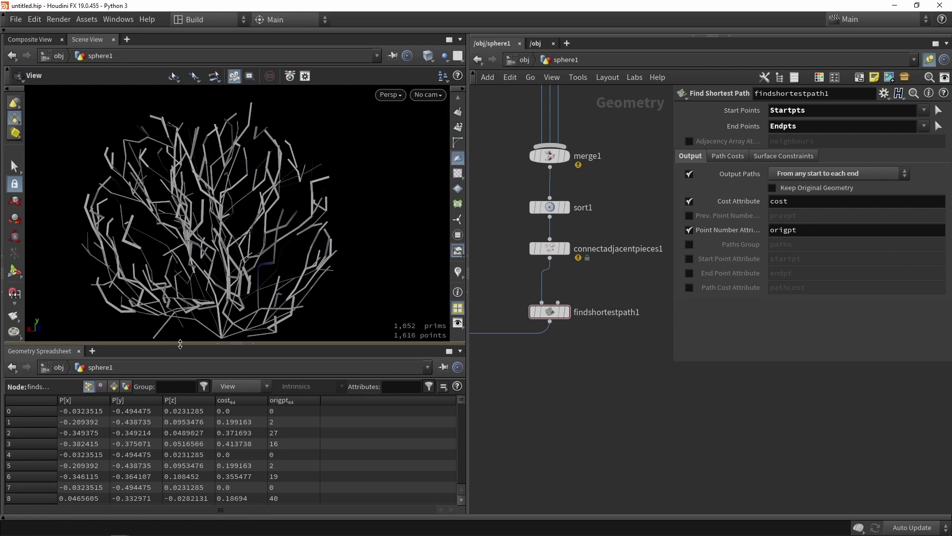
left_click_drag(169, 350, 169, 243)
mouse_move(236, 312)
left_mouse_down()
mouse_move(239, 489)
mouse_move(247, 466)
left_mouse_up()
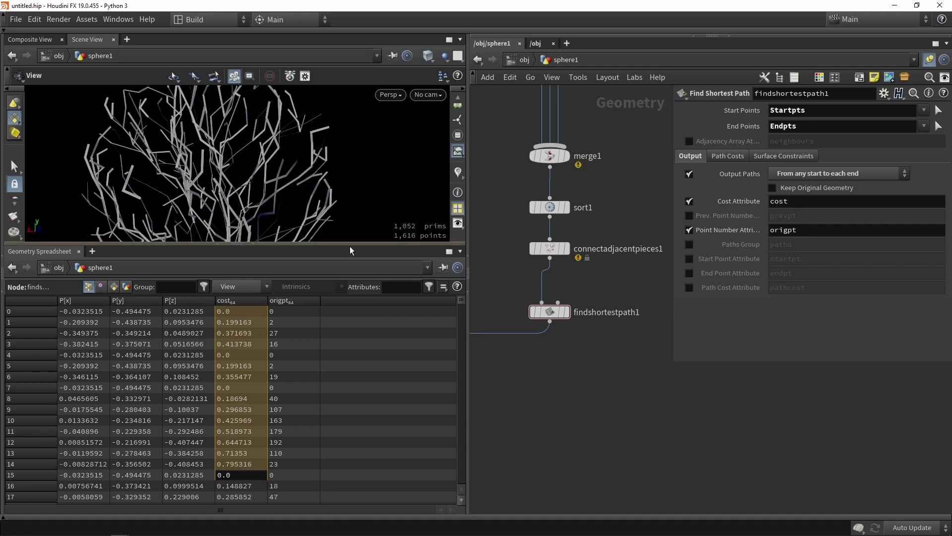
left_click_drag(346, 244, 328, 397)
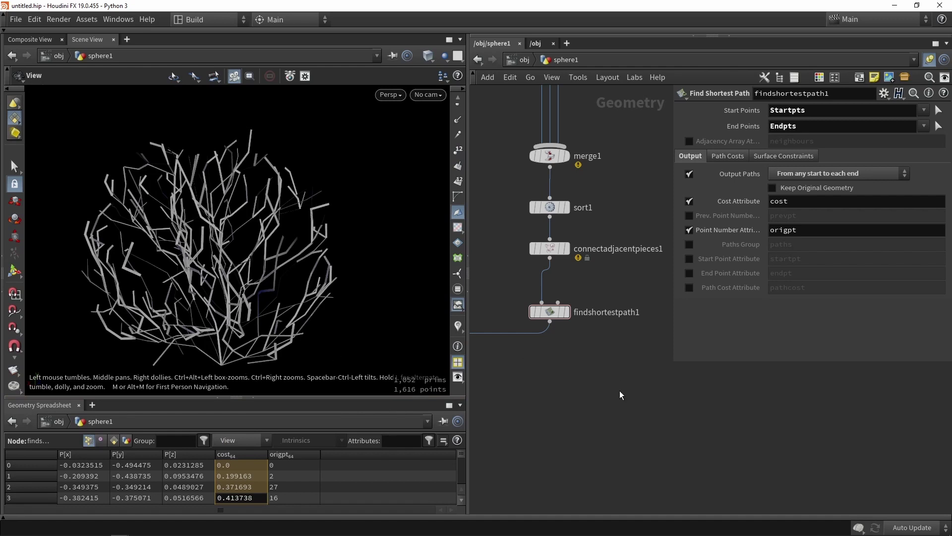
Move sweep1 down and insert an Attribute Remap node between polypath1 and sweep1.
middle_click_drag(585, 383, 636, 270)
scroll(635, 270, "down", 5)
scroll(513, 365, "up", 5)
left_click_drag(522, 376, 522, 427)
key("Tab")
type("rem")
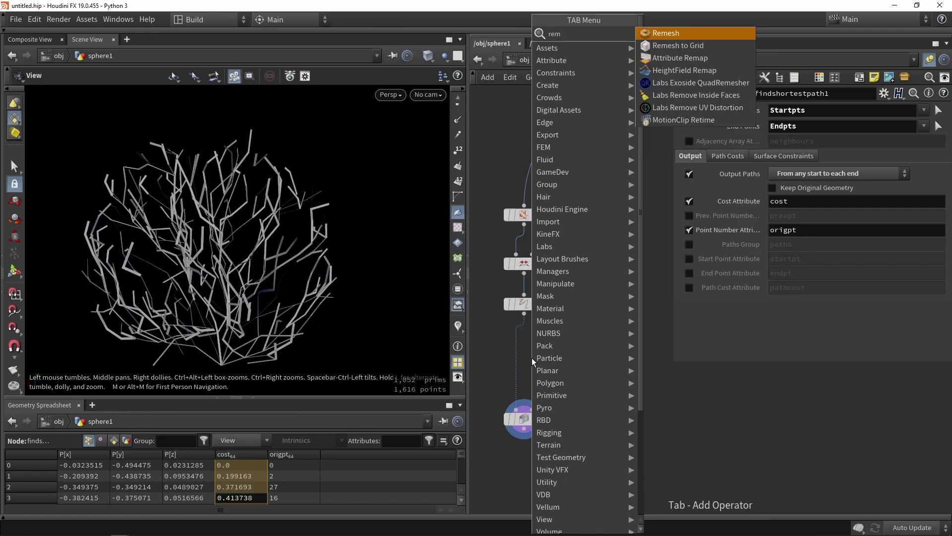
left_click(680, 57)
left_click(525, 354)
scroll(518, 358, "up", 2)
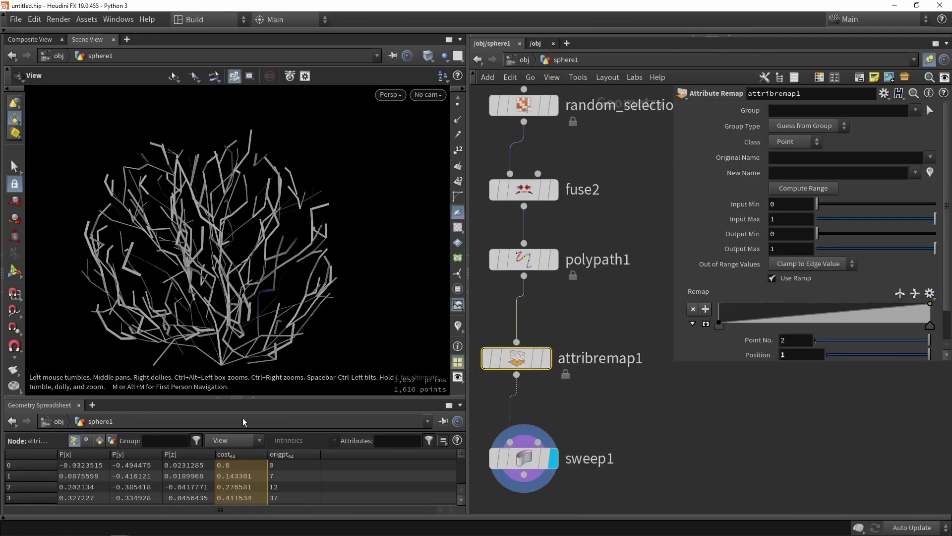
Collapse the Geometry Spreadsheet, display attribremap1, set its Original Name to cost and compute the range.
left_click(252, 398)
left_click(543, 361)
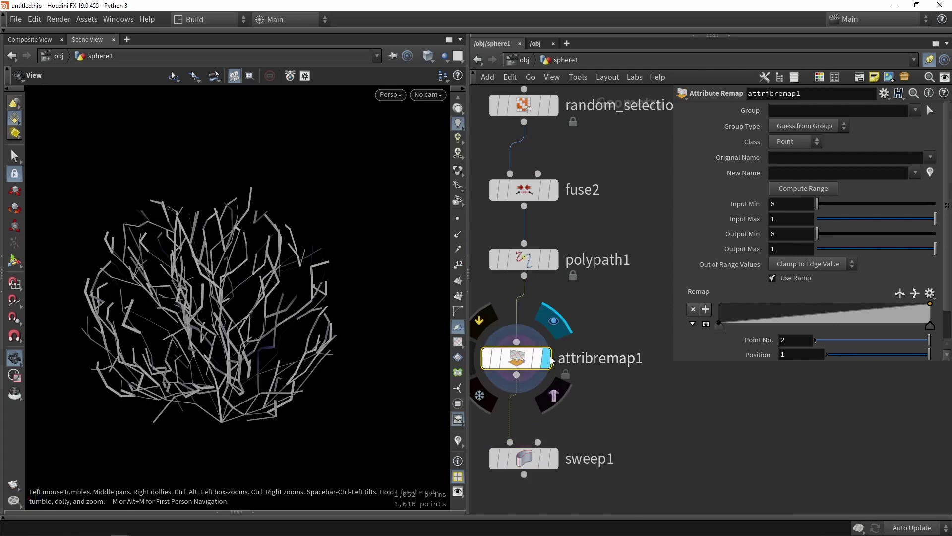
left_click(925, 157)
left_click(935, 171)
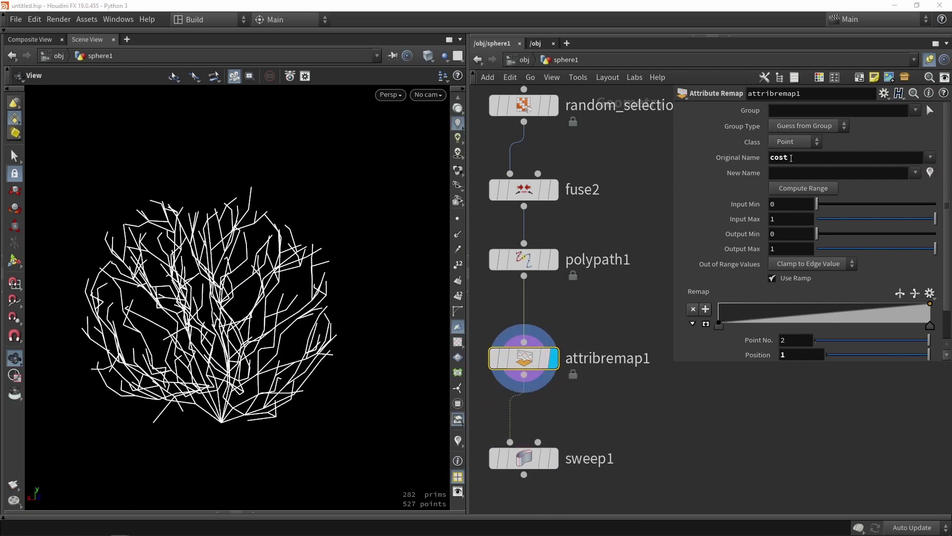
left_click(800, 186)
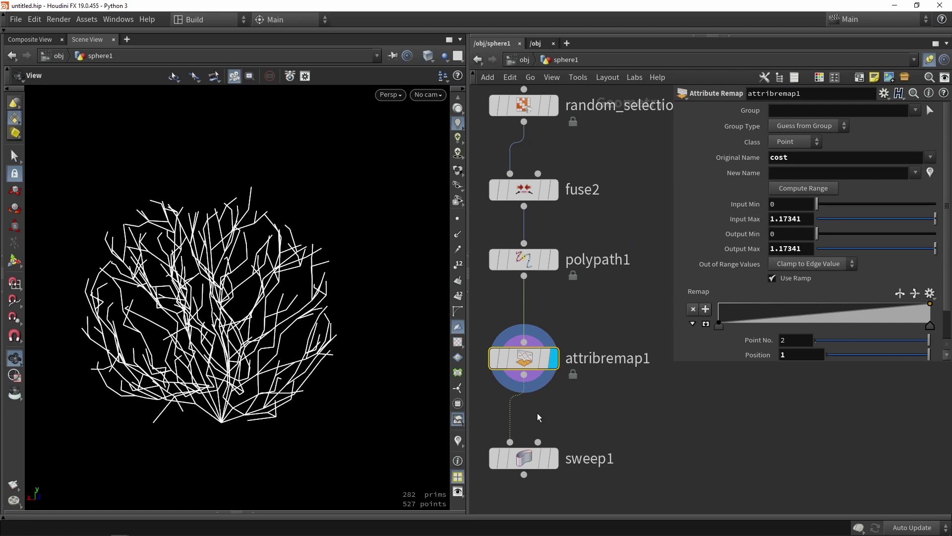
Display sweep1 and set attribremap1's New Name to pscale, checking the branch thickness.
left_click(554, 457)
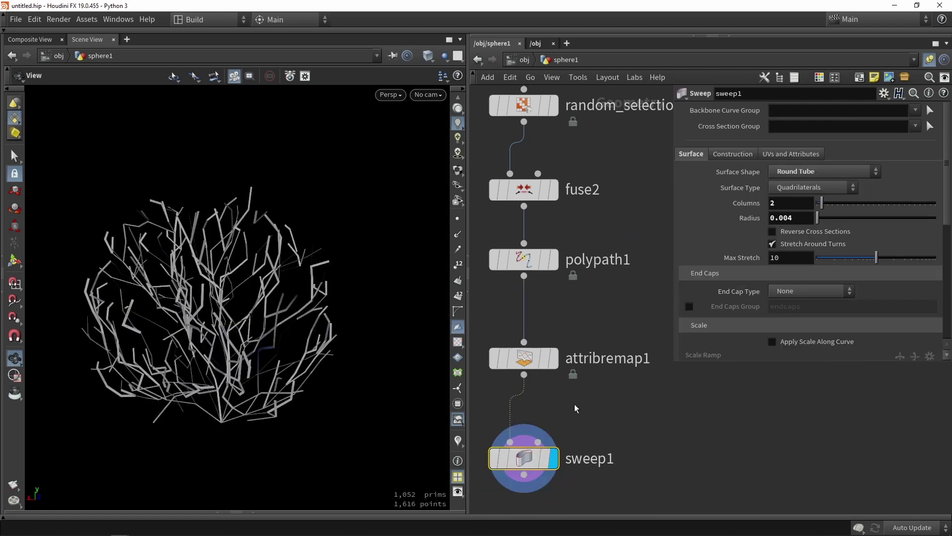
left_click(541, 362)
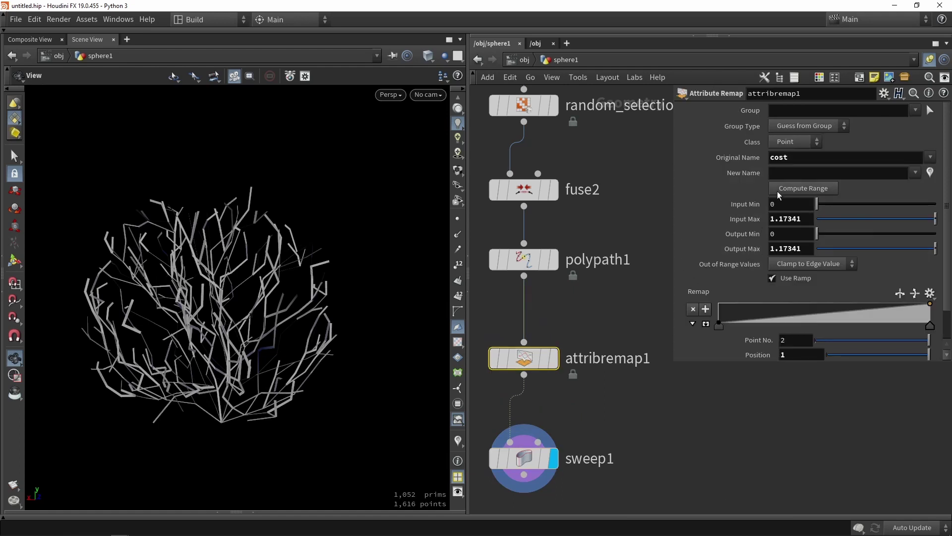
left_click(787, 175)
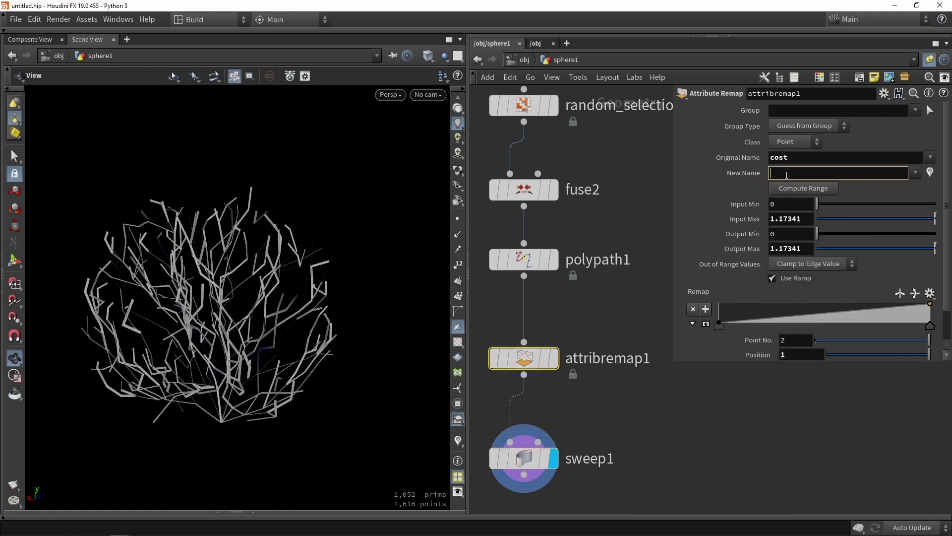
type("pscale")
key("Return")
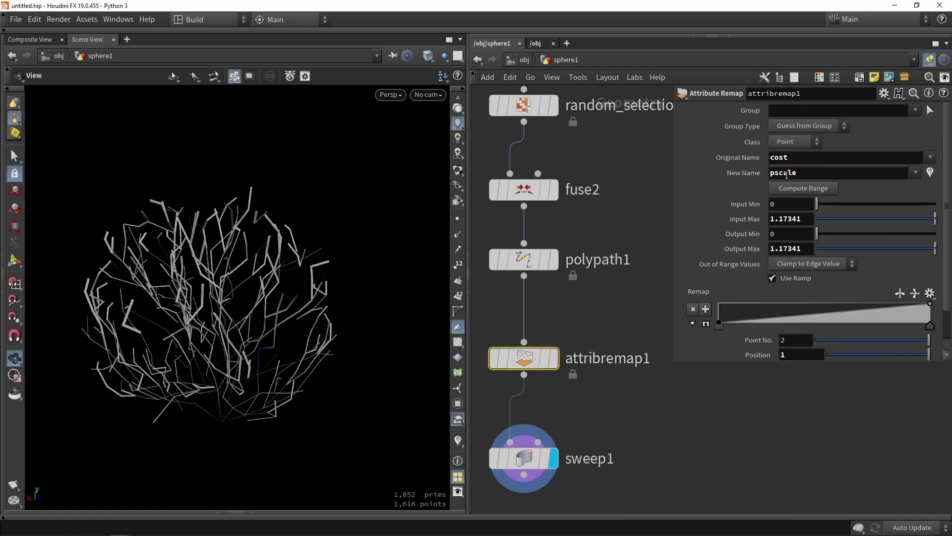
left_click_drag(187, 319, 223, 365)
middle_click_drag(231, 471, 278, 280)
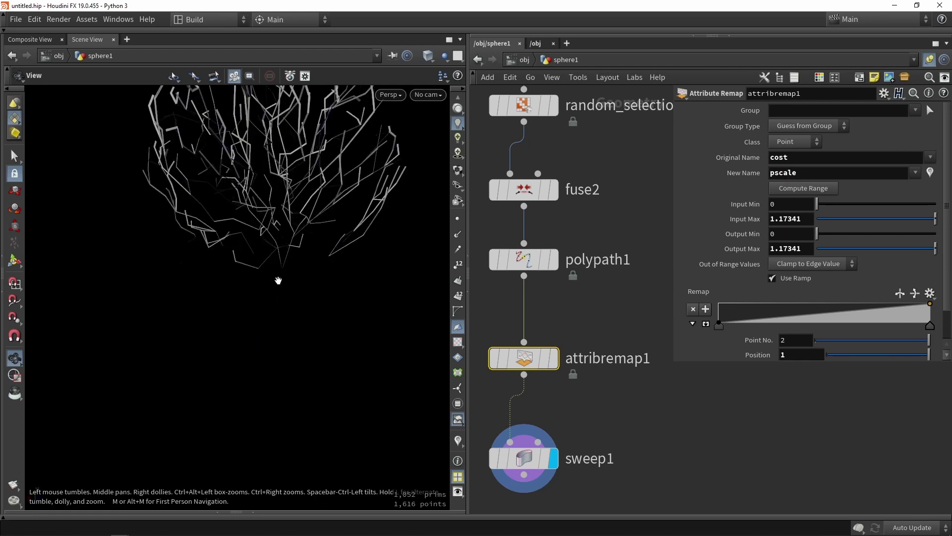
scroll(283, 277, "up", 1)
middle_click_drag(279, 238, 237, 373)
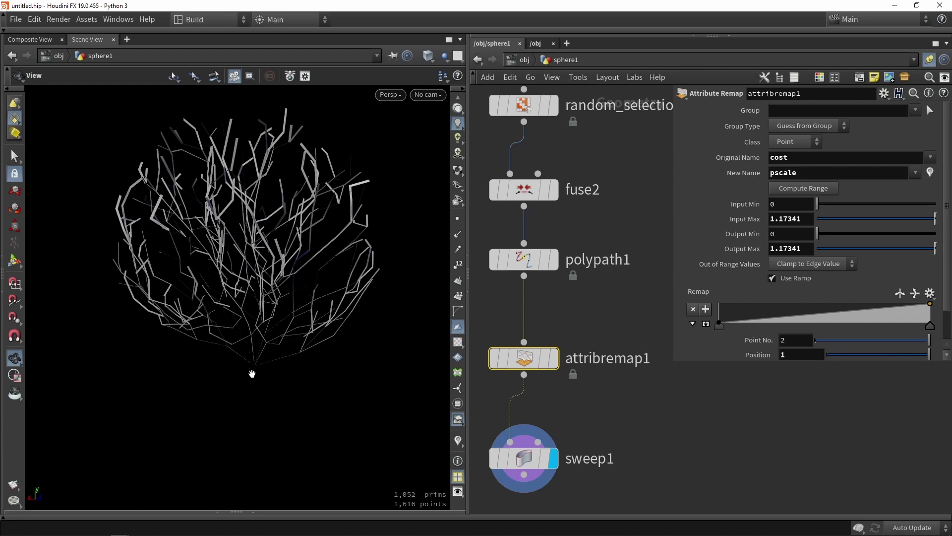
Reverse attribremap1's remap ramp so branches taper outward, and reset Output Max to 1.
left_click(899, 296)
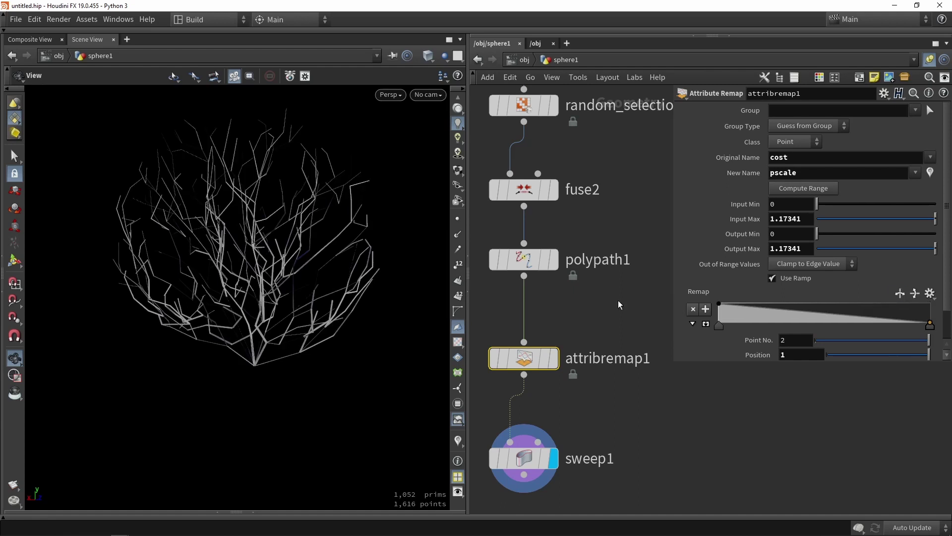
middle_click_drag(336, 220, 340, 253)
scroll(330, 267, "down", 2)
left_click_drag(323, 200, 245, 281)
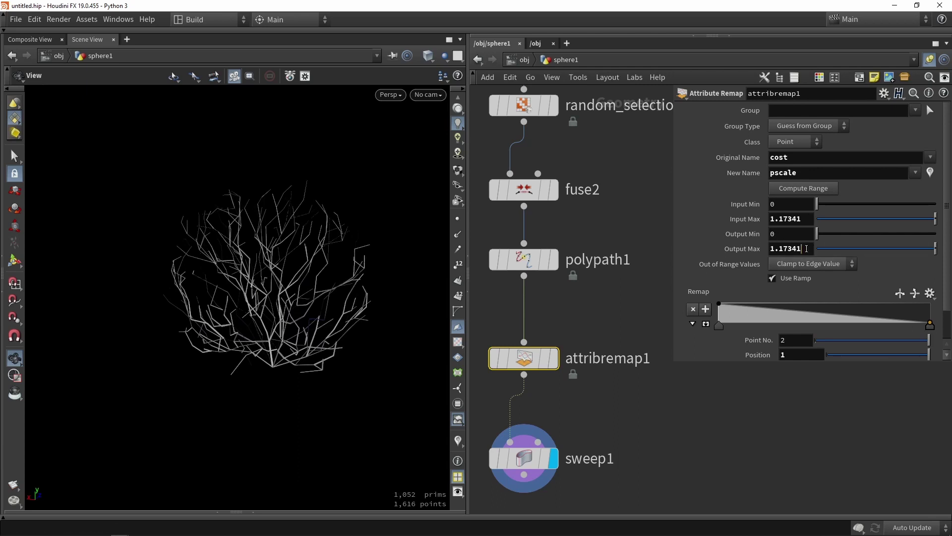
left_click(637, 223)
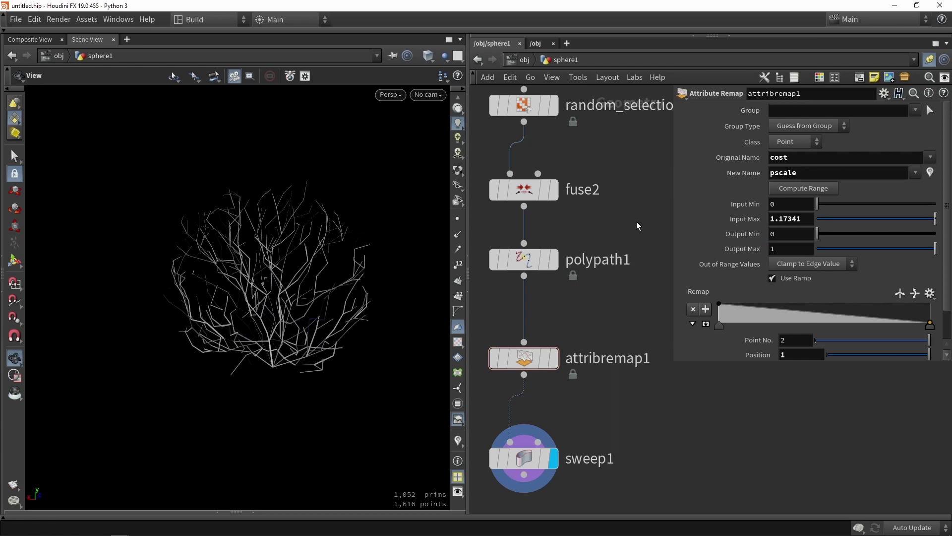
scroll(597, 316, "down", 3)
middle_click_drag(597, 317, 608, 251)
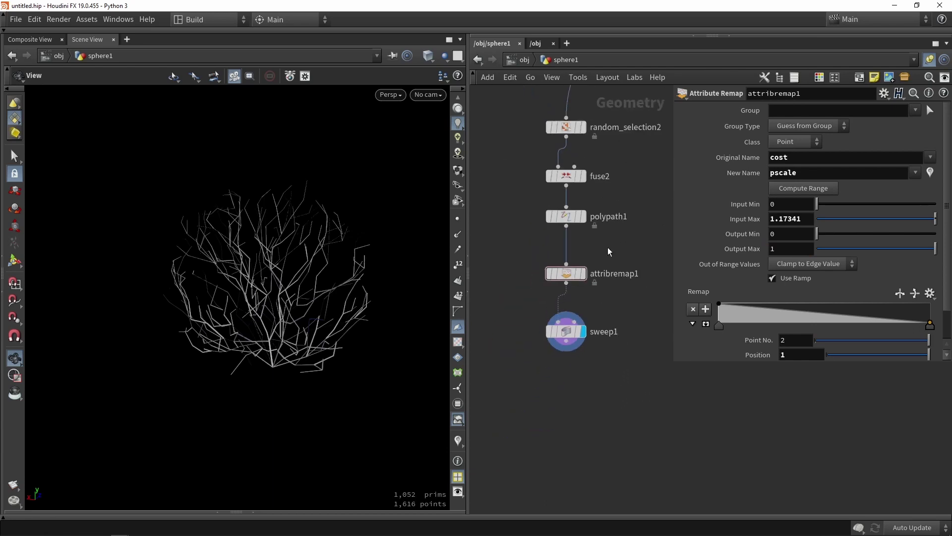
Enable Compute UVs on sweep1 and return to its surface settings.
left_click_drag(303, 304, 312, 251)
scroll(664, 378, "down", 2)
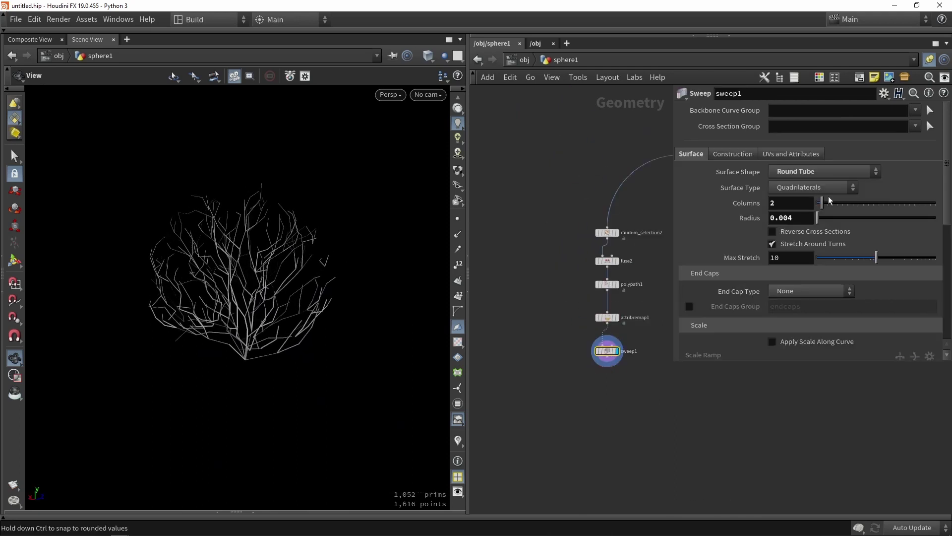
left_click(814, 155)
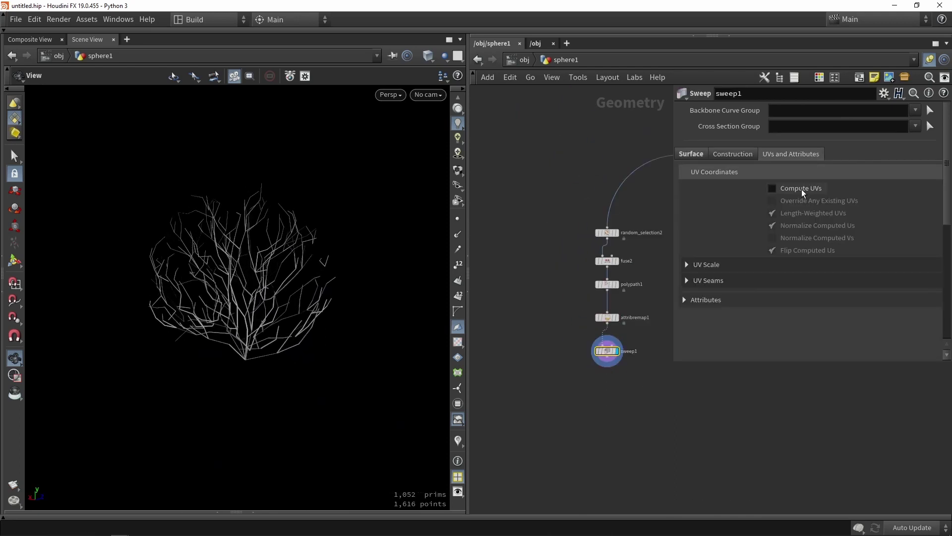
left_click(788, 188)
left_click(693, 155)
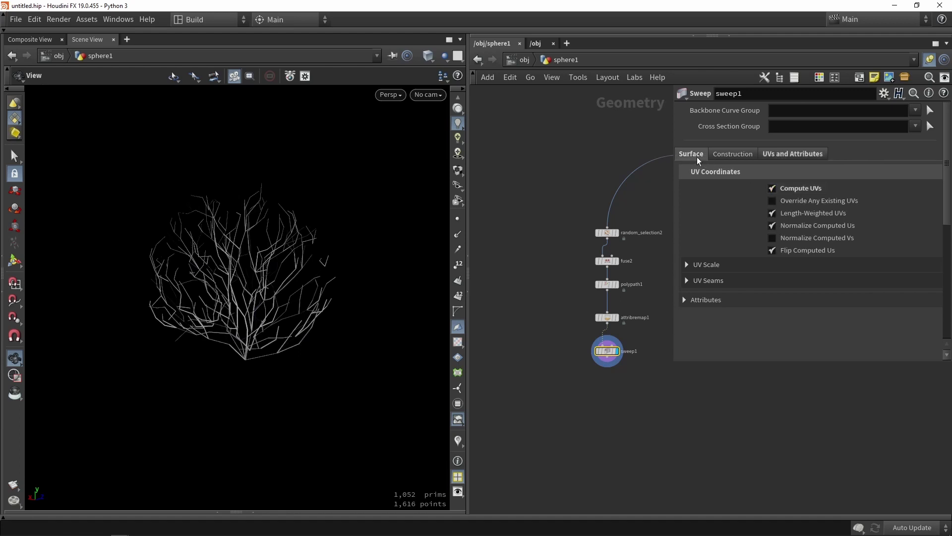
left_click(607, 411)
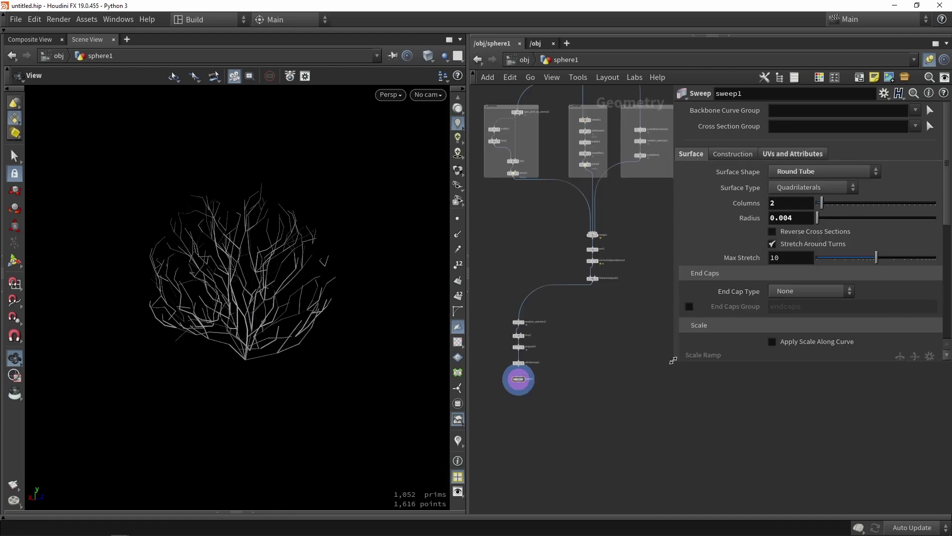
Narrow the parameter pane and display group1 in the start pts box to review the start points.
left_click_drag(674, 361, 755, 343)
middle_click_drag(677, 275, 695, 408)
scroll(694, 407, "down", 1)
scroll(623, 180, "up", 4)
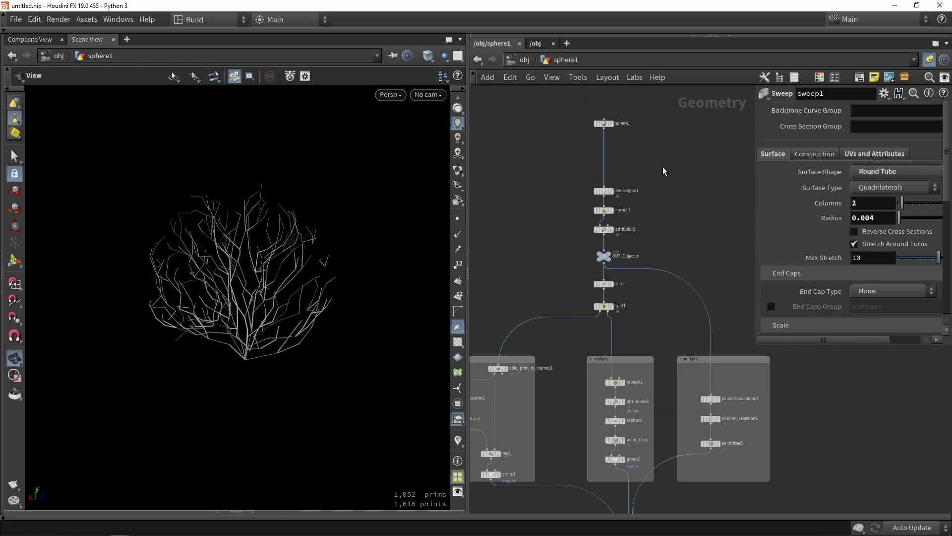
middle_click_drag(604, 301, 659, 154)
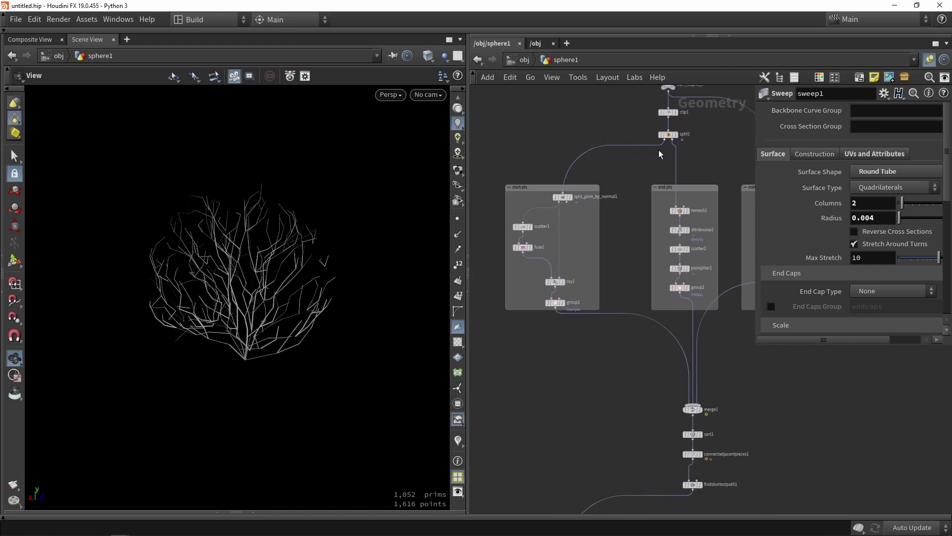
scroll(563, 302, "up", 1)
left_click(562, 302)
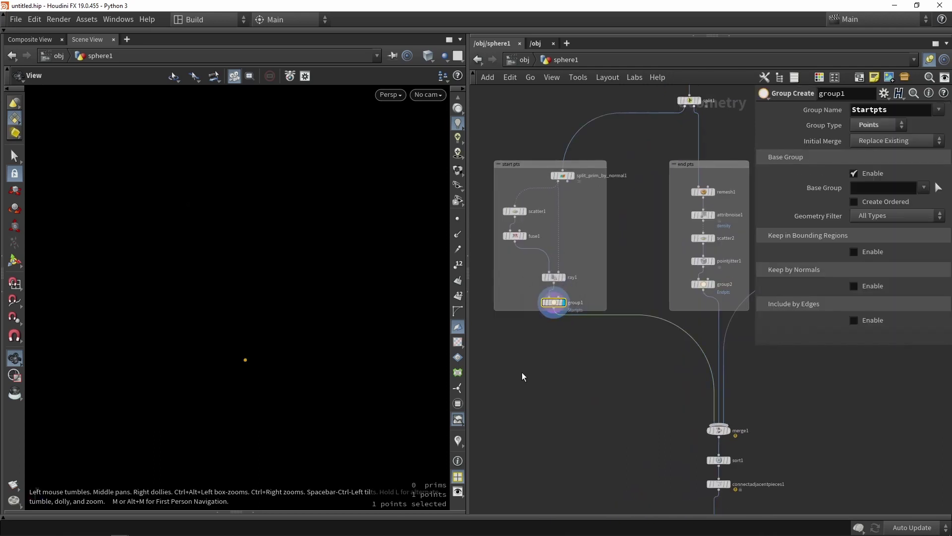
Review the end points by displaying group2 and the mid points by displaying pointjitter2.
middle_click_drag(662, 405, 549, 408)
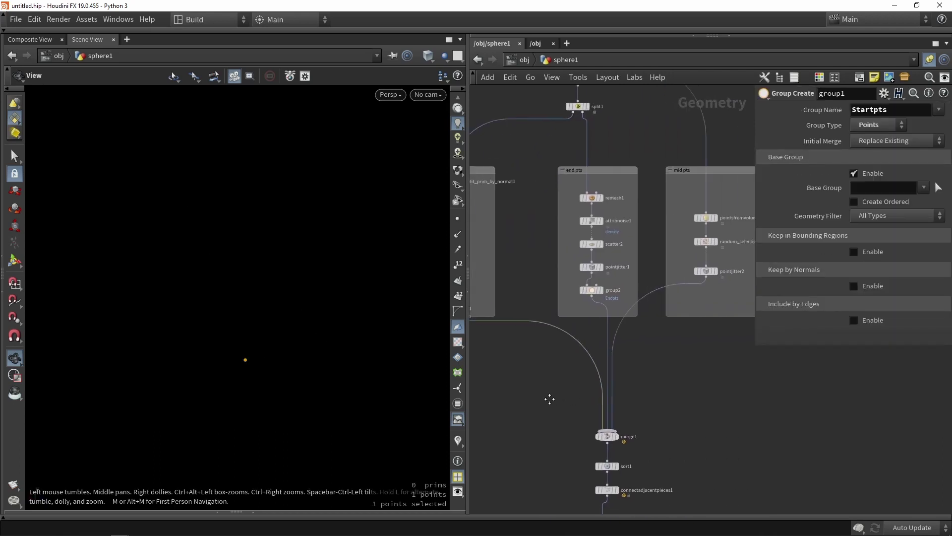
left_click(603, 290)
middle_click_drag(624, 314, 548, 321)
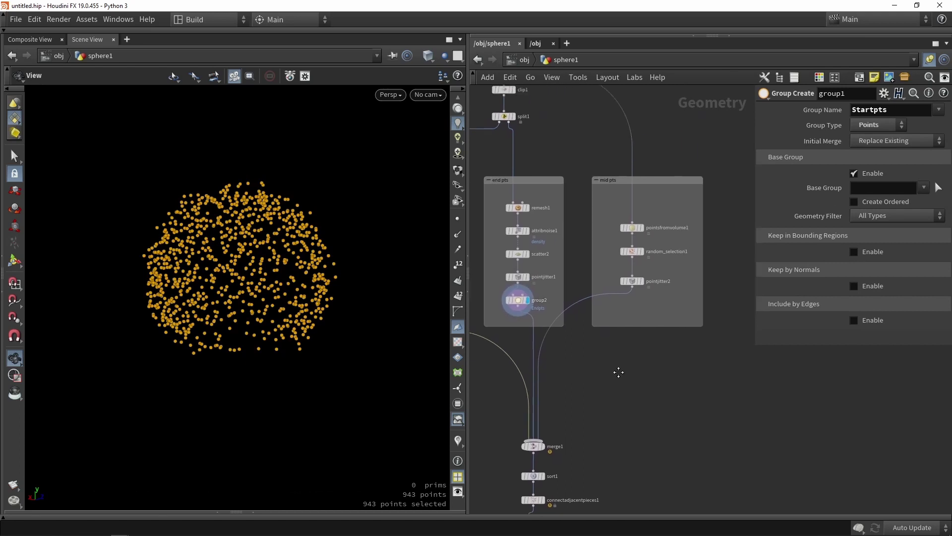
scroll(645, 288, "up", 3)
left_click(643, 286)
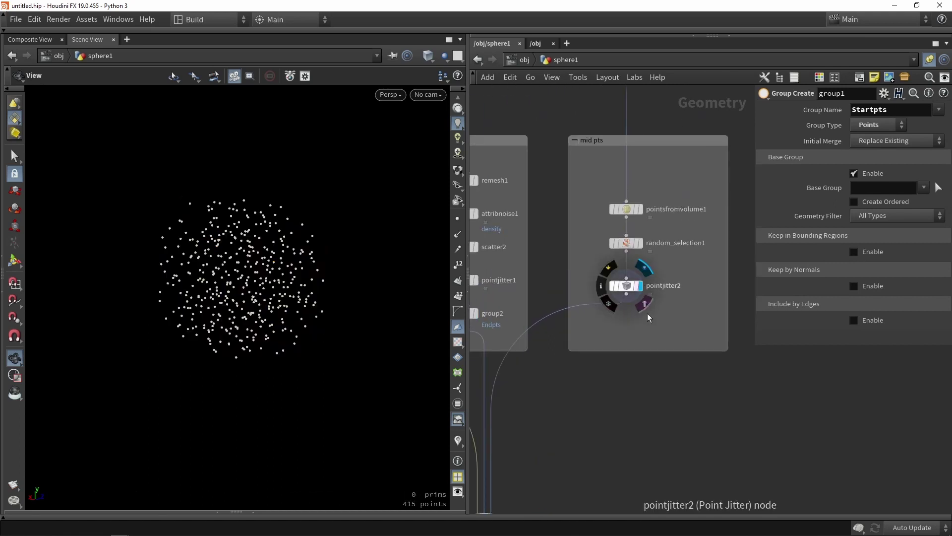
Display findshortestpath1 and review its parameters and resulting paths.
scroll(645, 290, "down", 5)
scroll(593, 303, "up", 4)
left_click(607, 346)
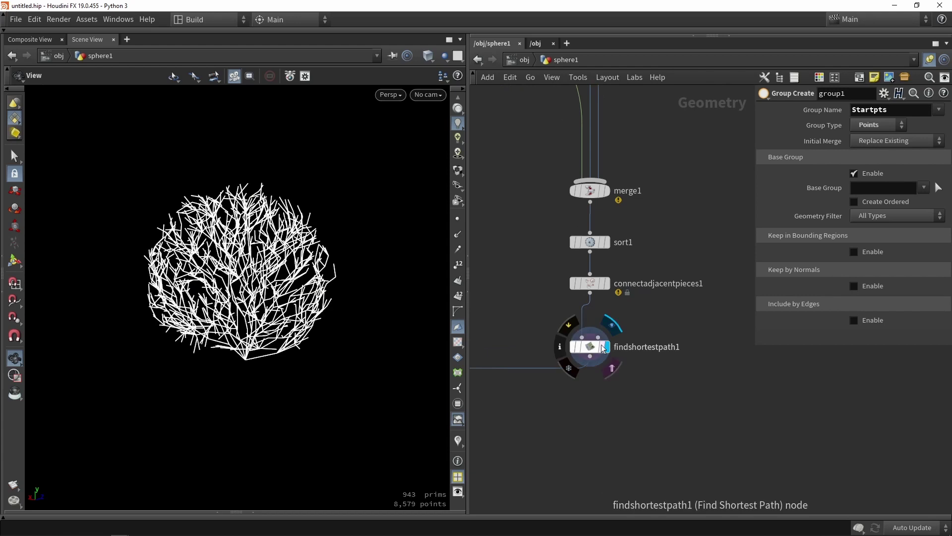
left_click(591, 346)
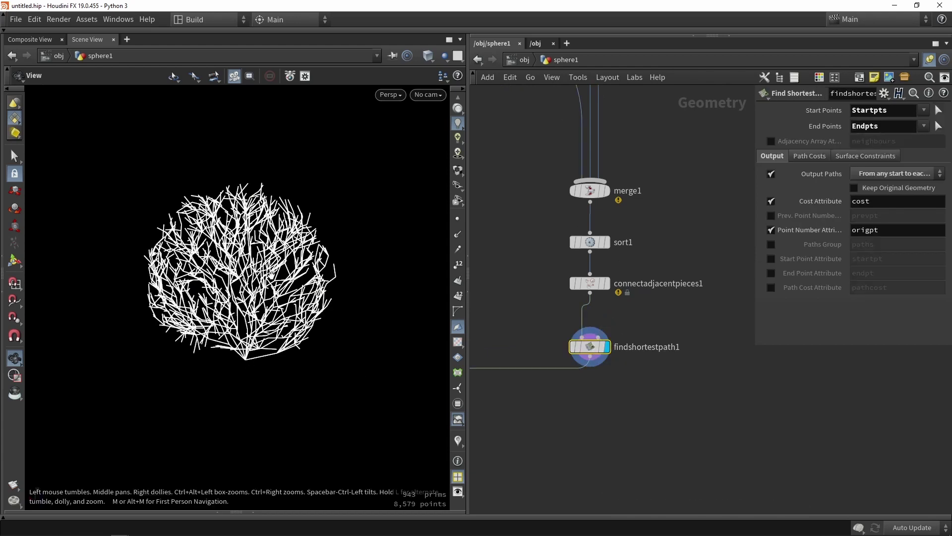